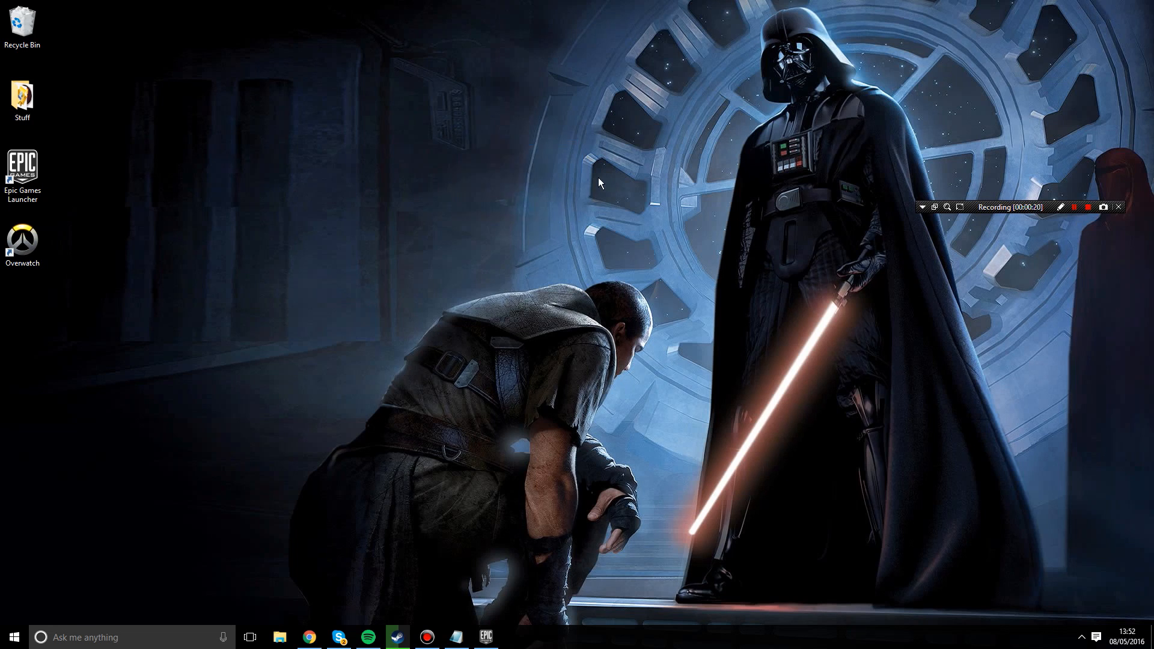
drag(854, 8, 620, 78)
drag(682, 4, 880, 123)
Step: Switch to Chrome and compare the Visual Studio Community and Enterprise editions on the Visual Studio downloads page
click(313, 642)
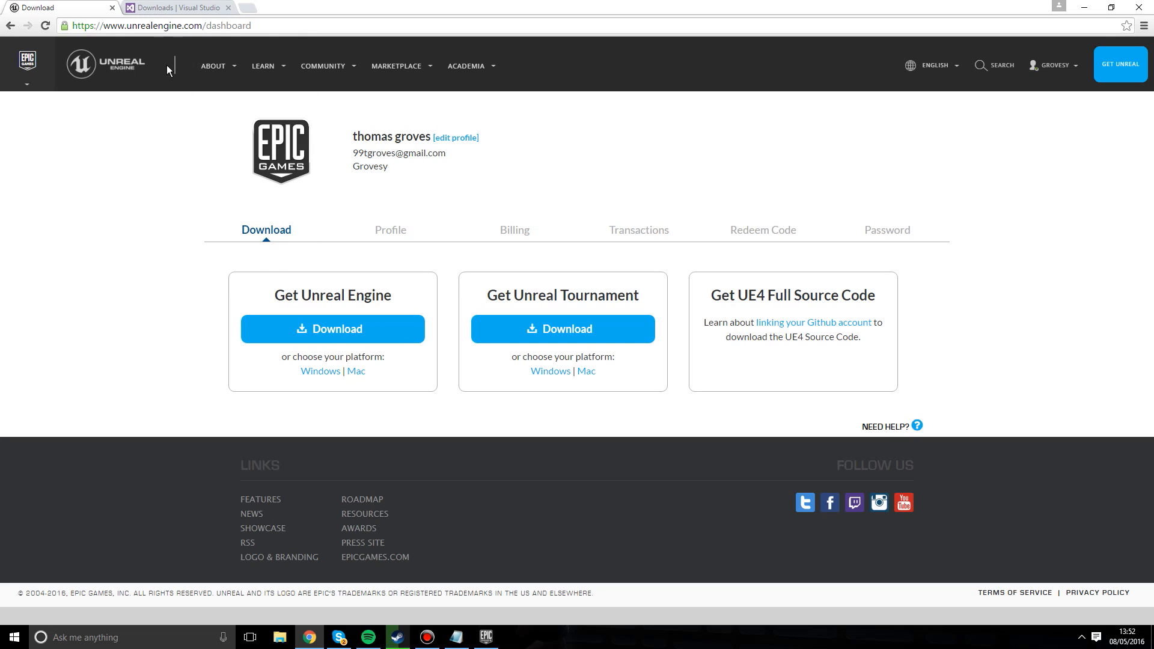
click(189, 4)
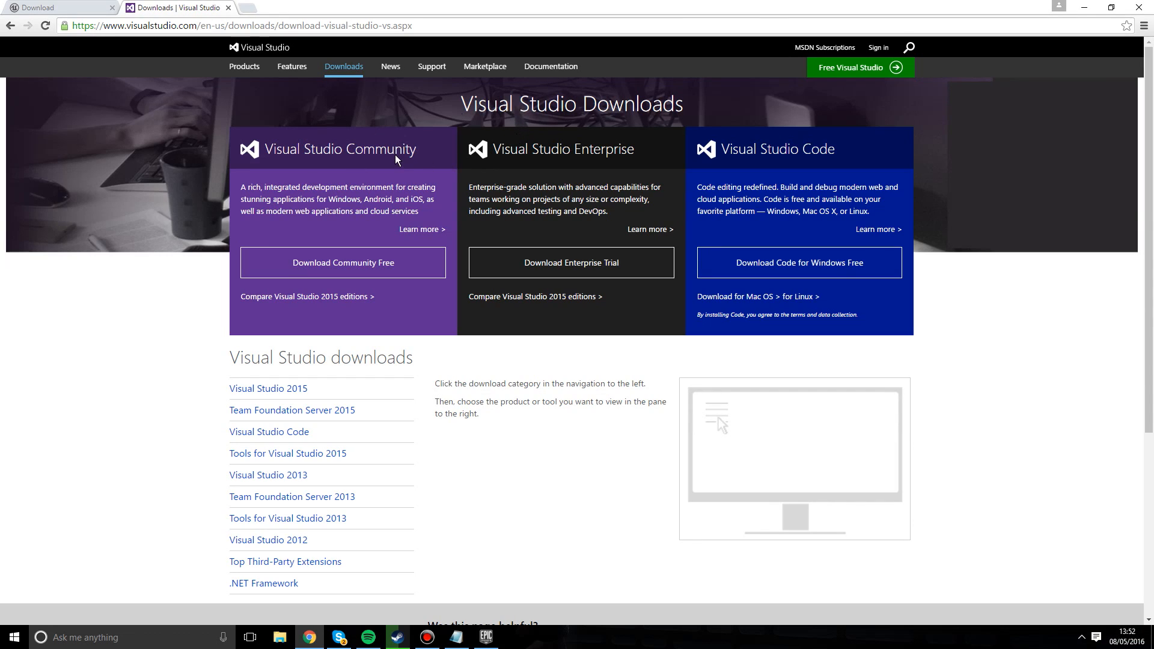
drag(571, 150, 662, 150)
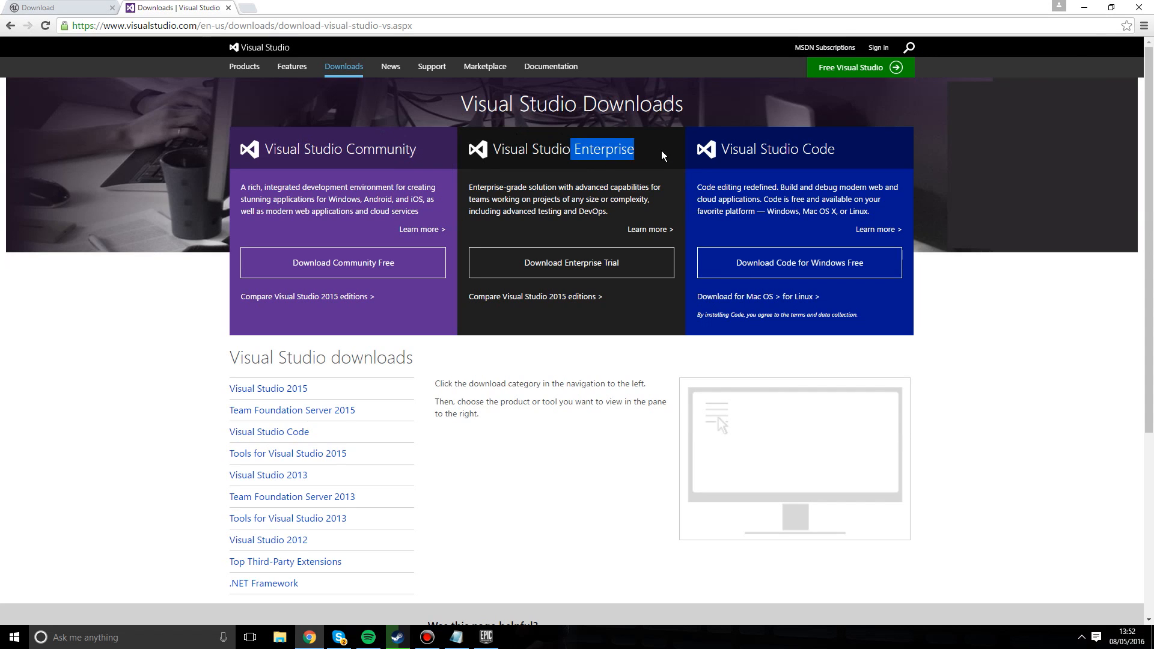
click(662, 151)
drag(421, 144, 287, 131)
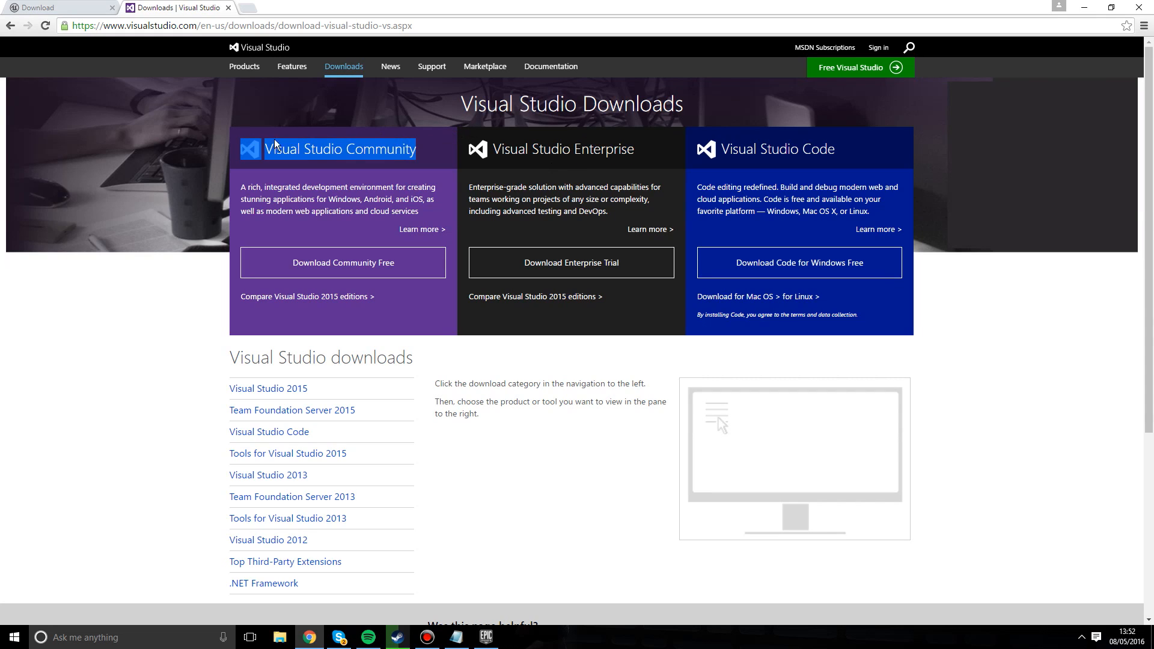
click(323, 139)
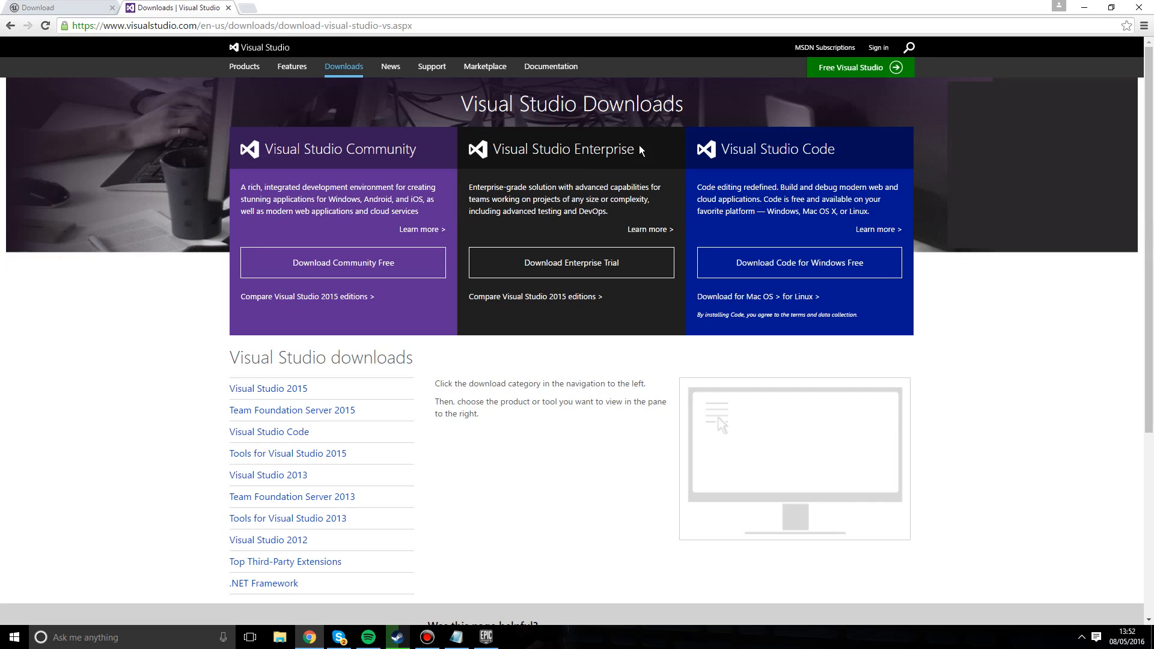
drag(640, 145, 538, 144)
click(518, 161)
Step: Review the Unreal Engine download options on the account dashboard, and minimize the browser
click(69, 7)
click(204, 8)
click(75, 7)
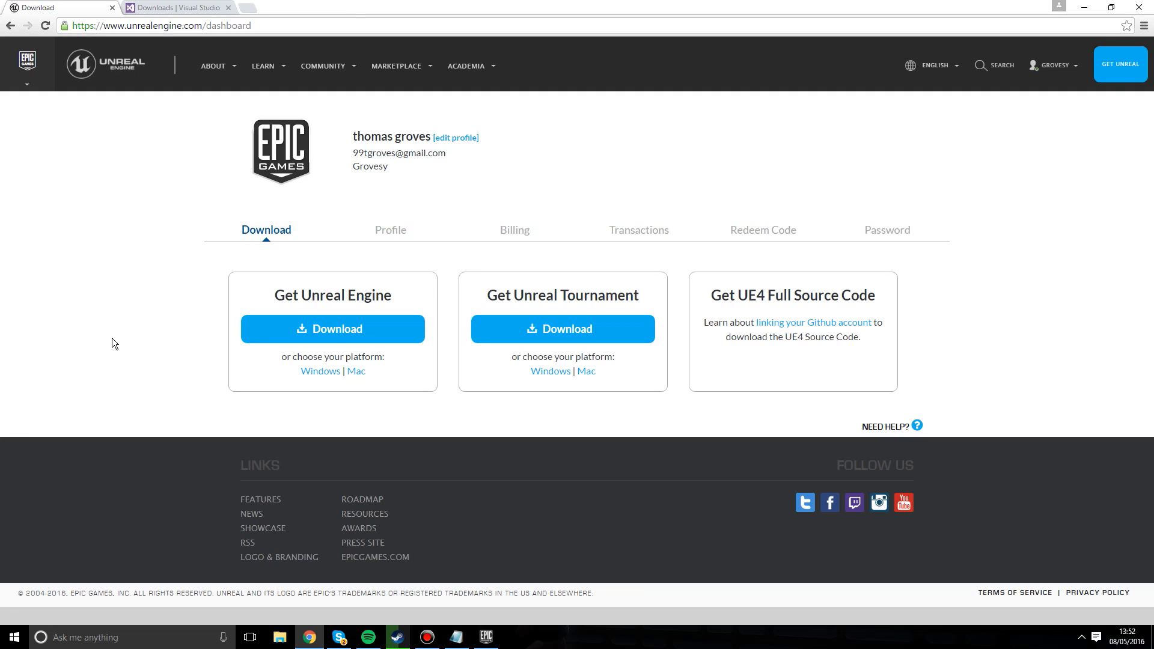
click(1080, 7)
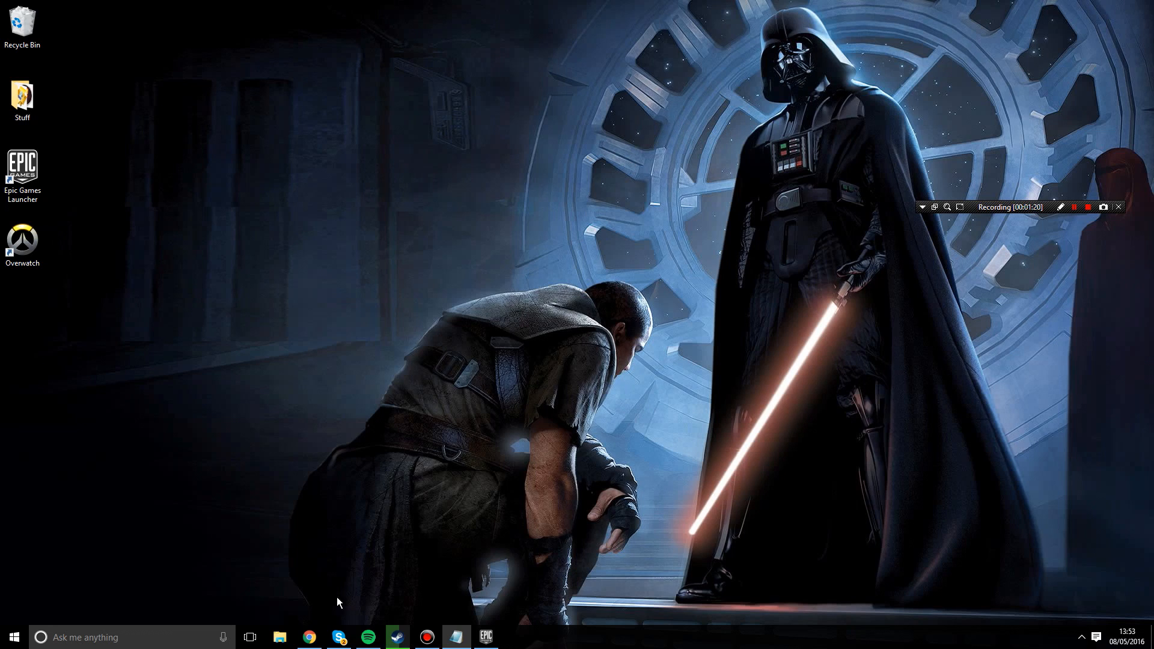
Step: Open the Epic Games Launcher and remove the Test project from the library, deleting its content data
double_click(26, 168)
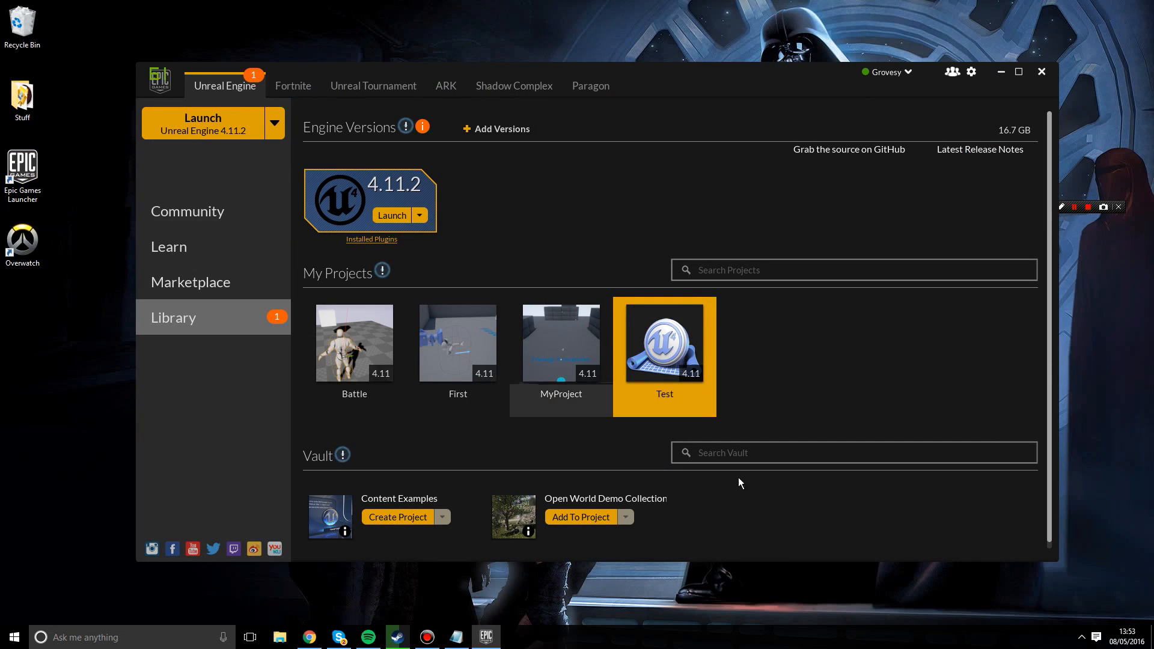
right_click(654, 371)
click(706, 442)
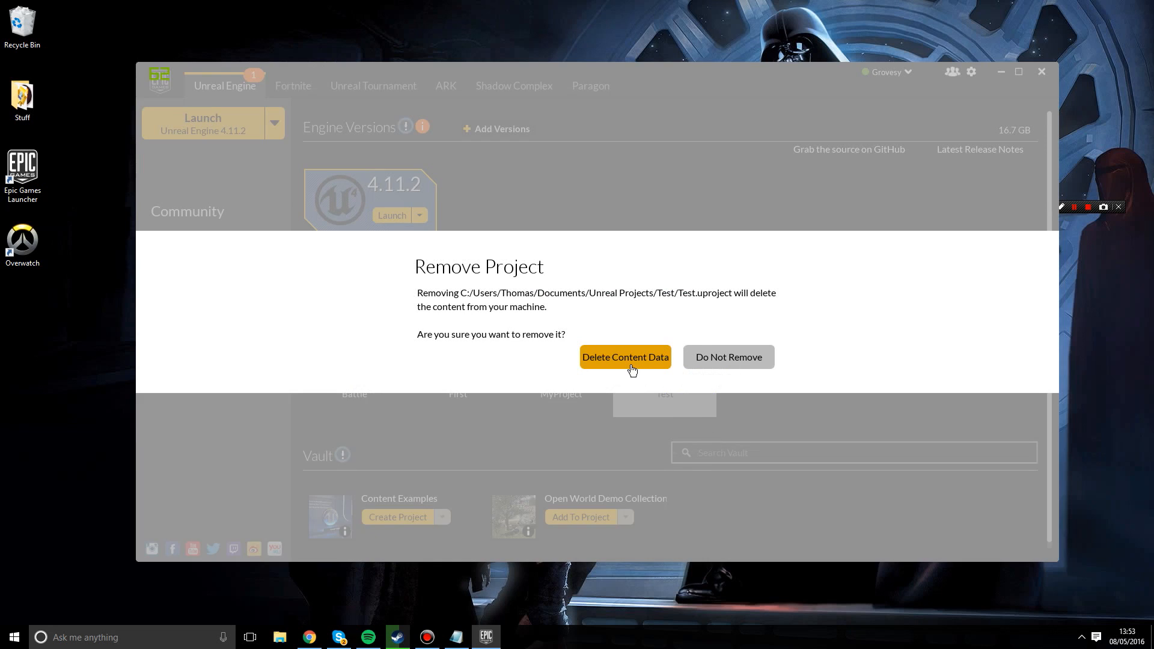
click(625, 357)
Step: Look through the launcher's Community page, including the 4.11 release news, community resources and spotlight projects
click(198, 211)
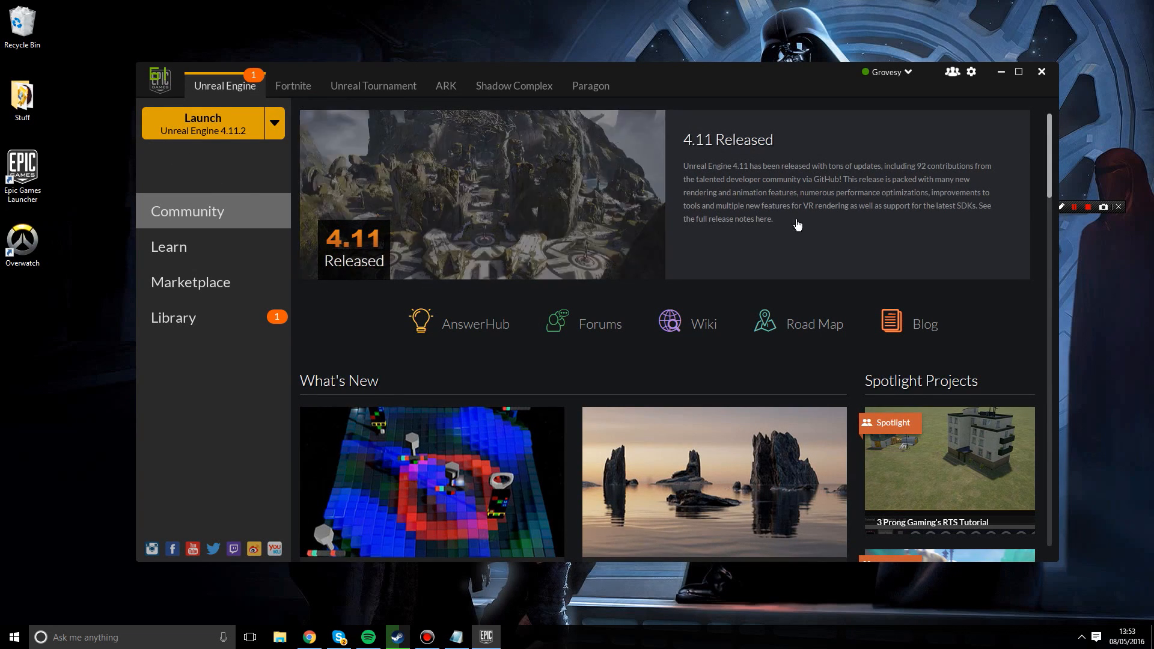
scroll(715, 478, down, 2)
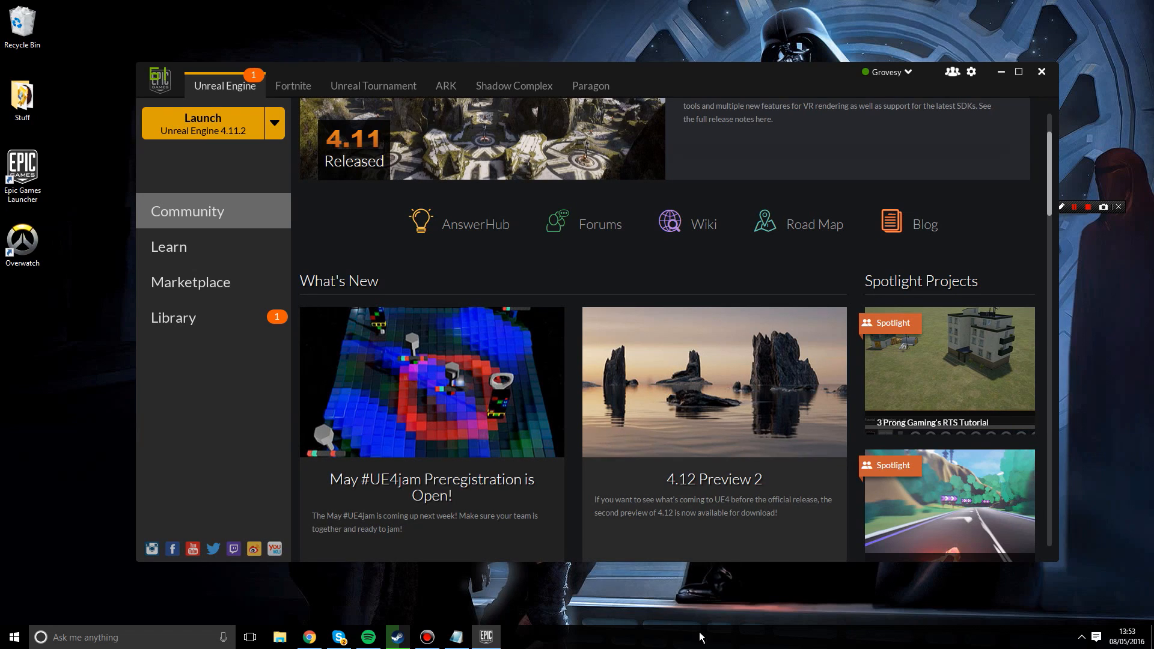
scroll(616, 428, down, 1)
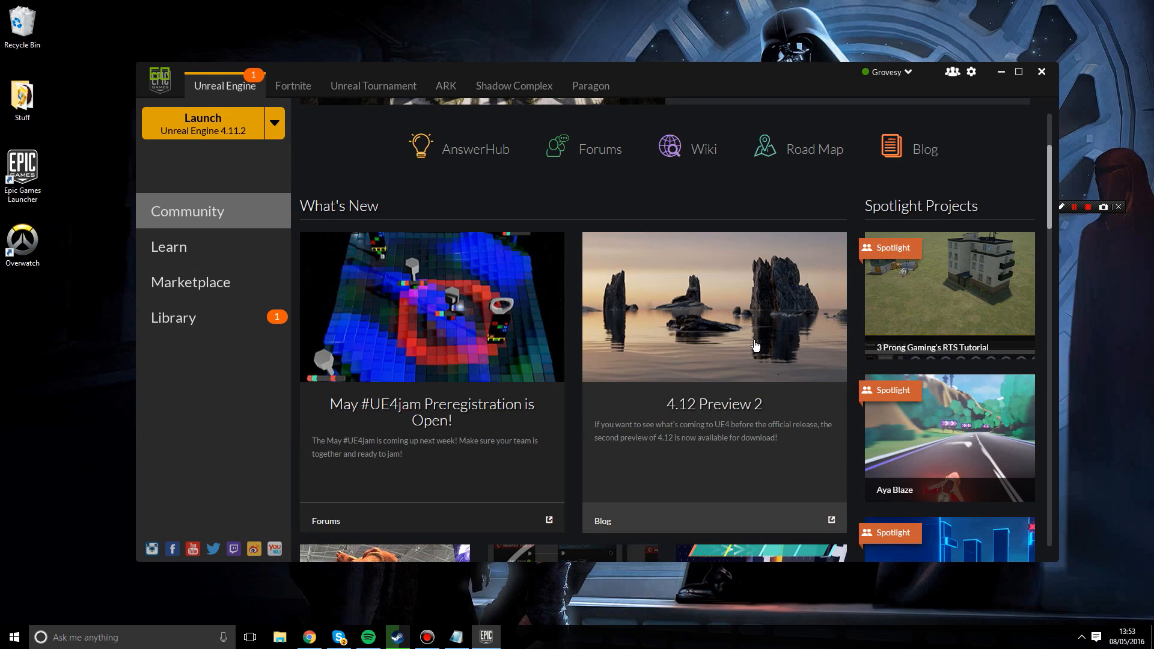
scroll(647, 347, down, 1)
scroll(647, 347, up, 2)
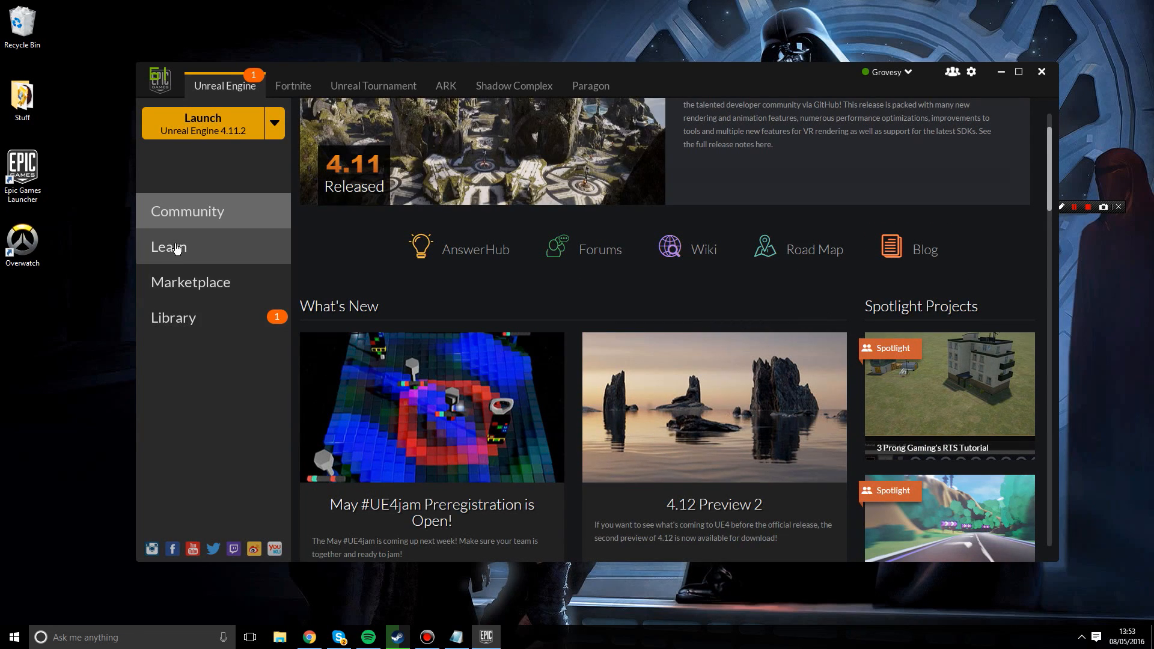
scroll(675, 317, up, 1)
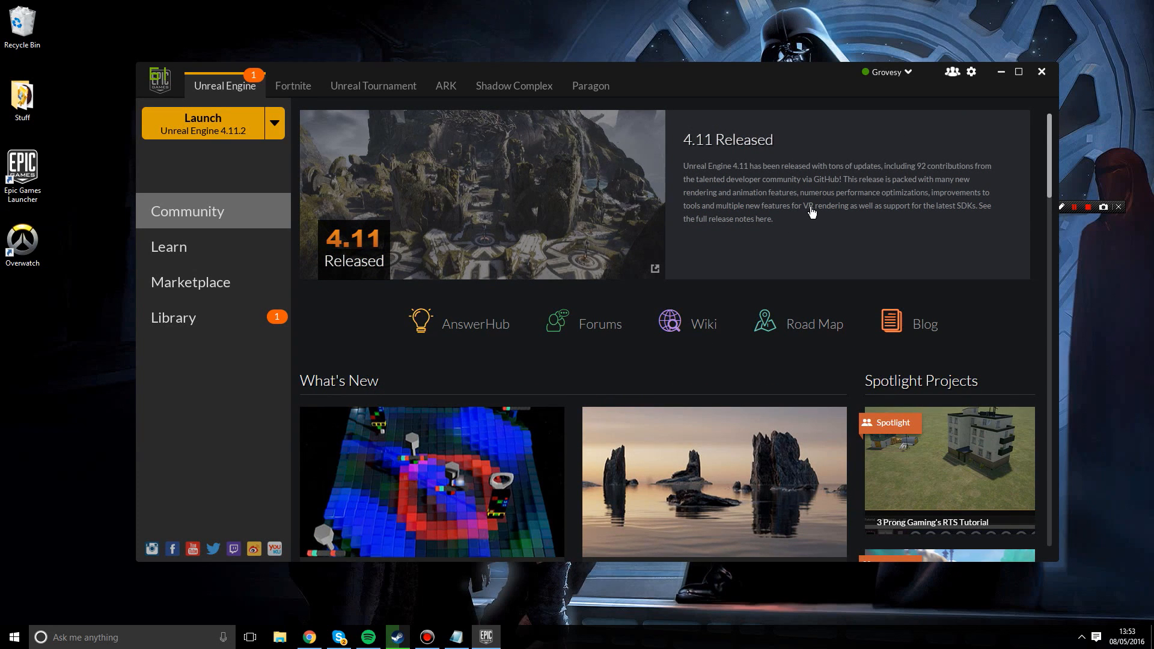
Step: Browse the Learn page's Begin Your Journey and Broaden Your Horizons tutorials
click(185, 258)
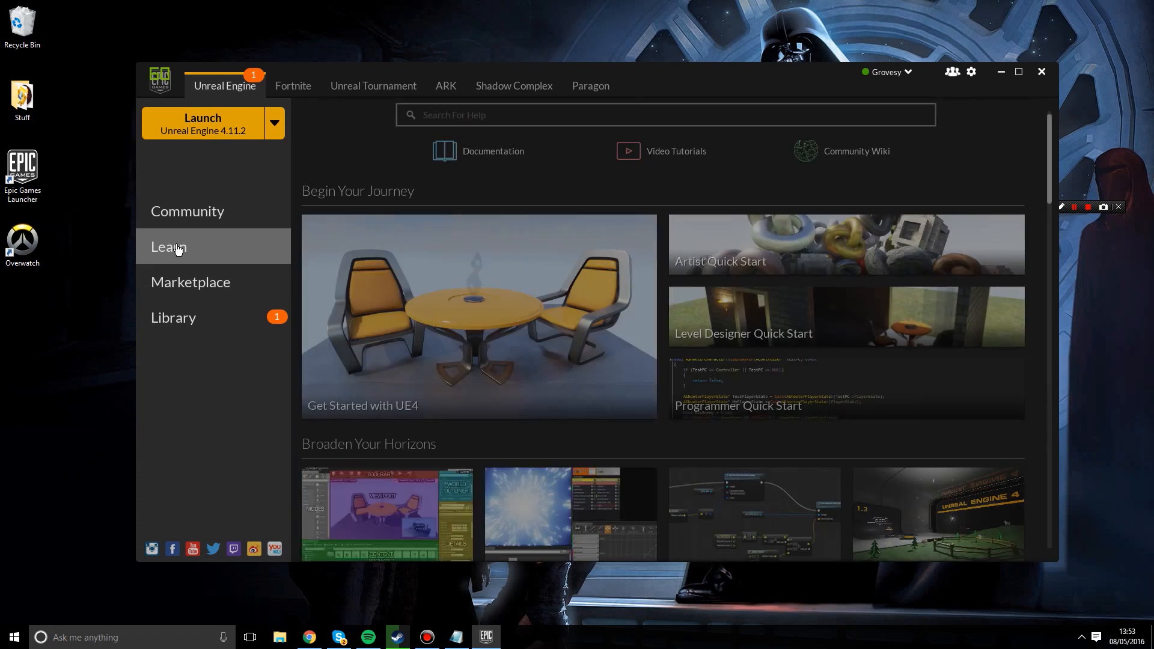
scroll(581, 424, down, 1)
scroll(580, 424, down, 1)
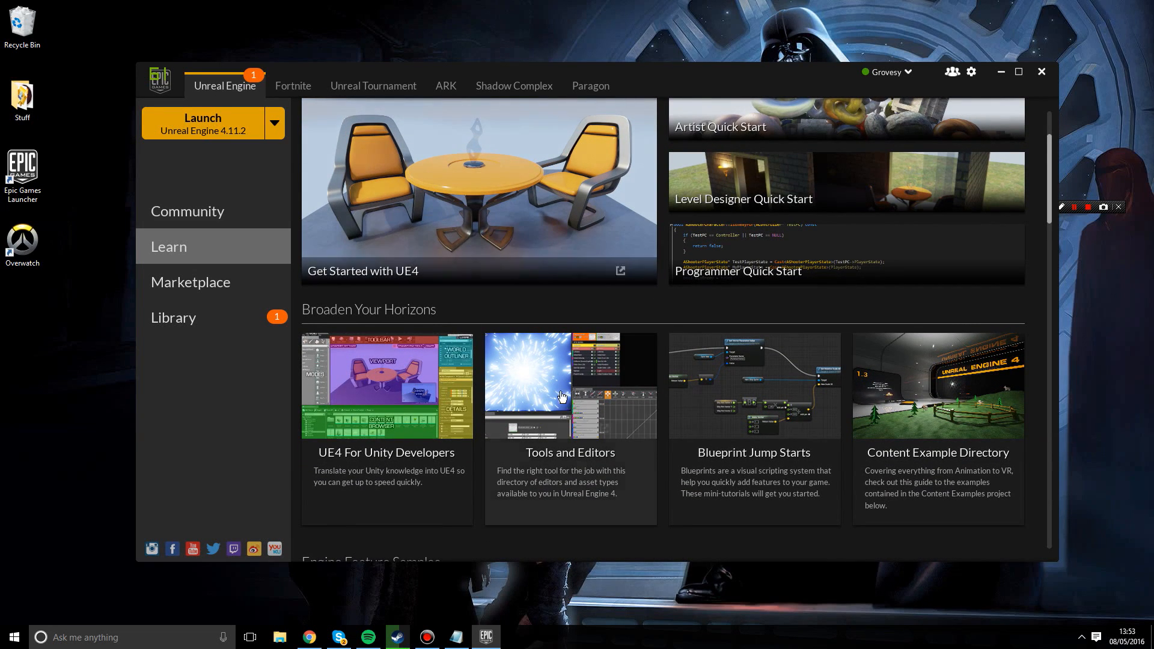
scroll(696, 459, up, 1)
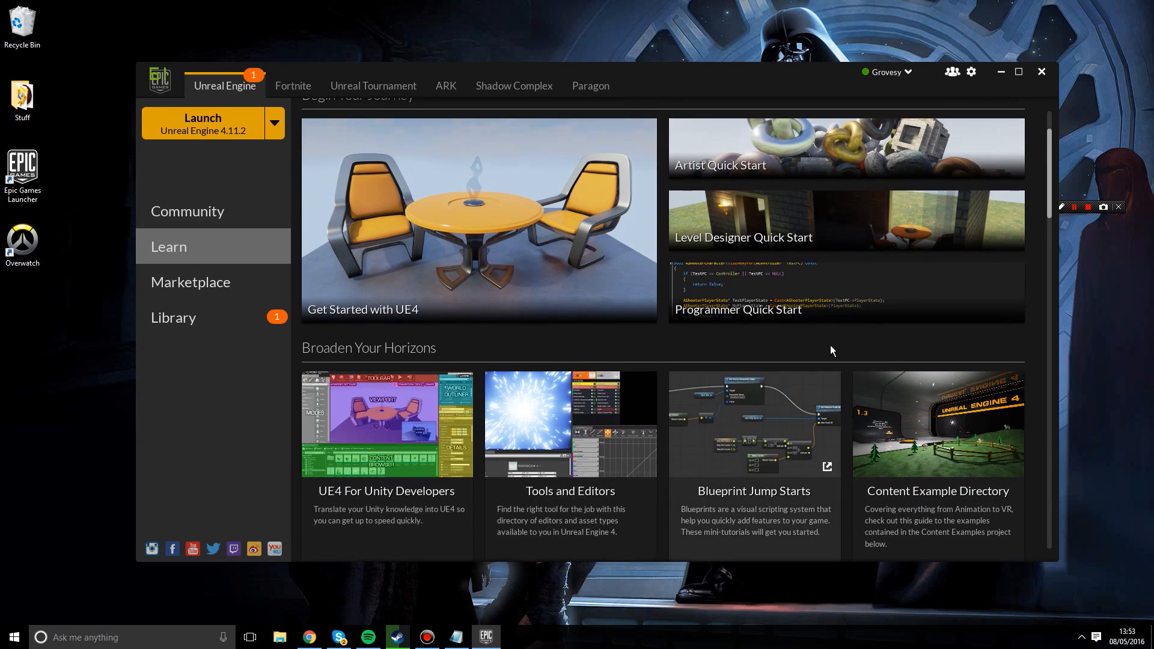
scroll(696, 458, down, 1)
scroll(833, 213, up, 1)
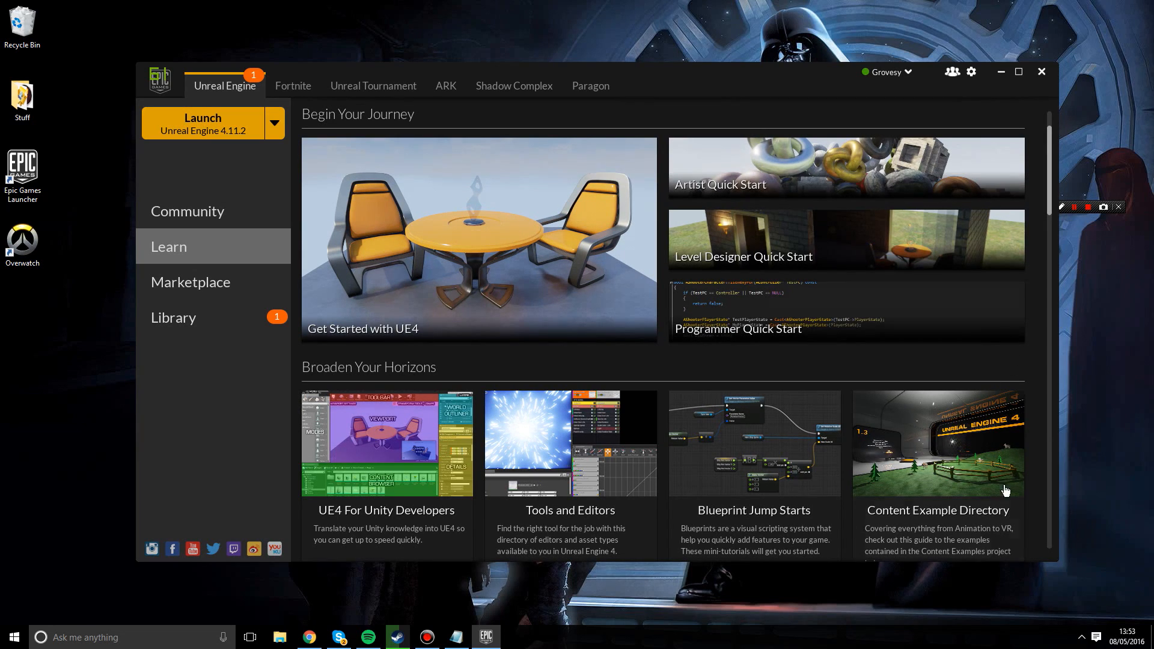
Step: Browse the Marketplace's featured content, categories and recent additions
click(233, 288)
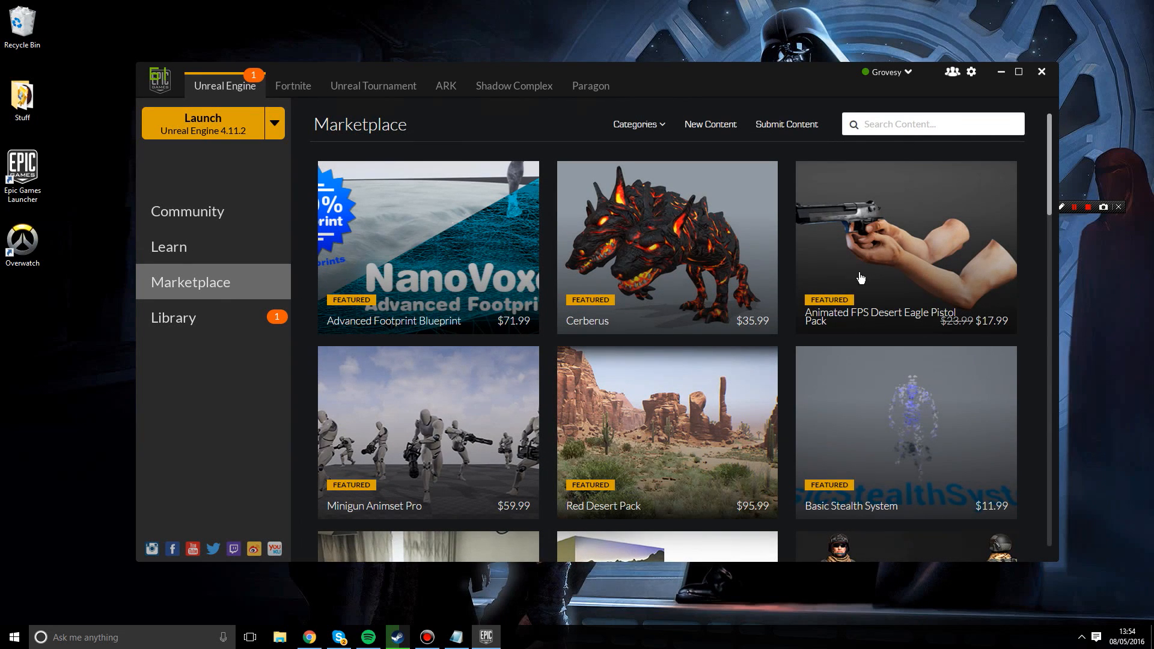
scroll(992, 271, down, 3)
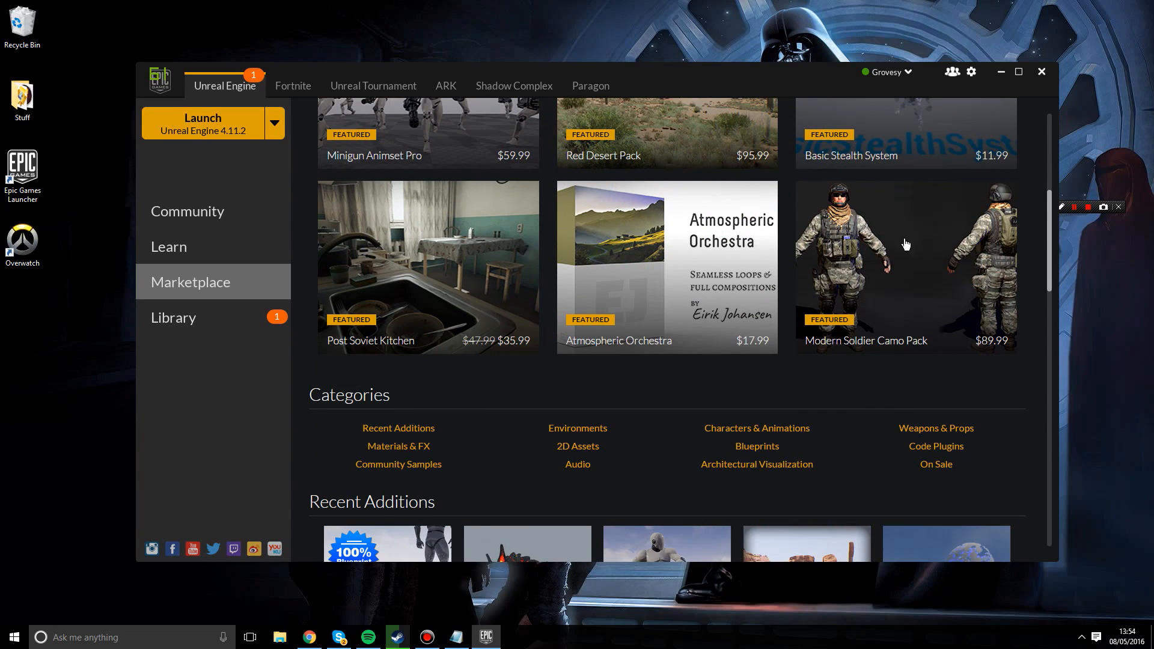
scroll(683, 200, down, 1)
scroll(687, 240, down, 1)
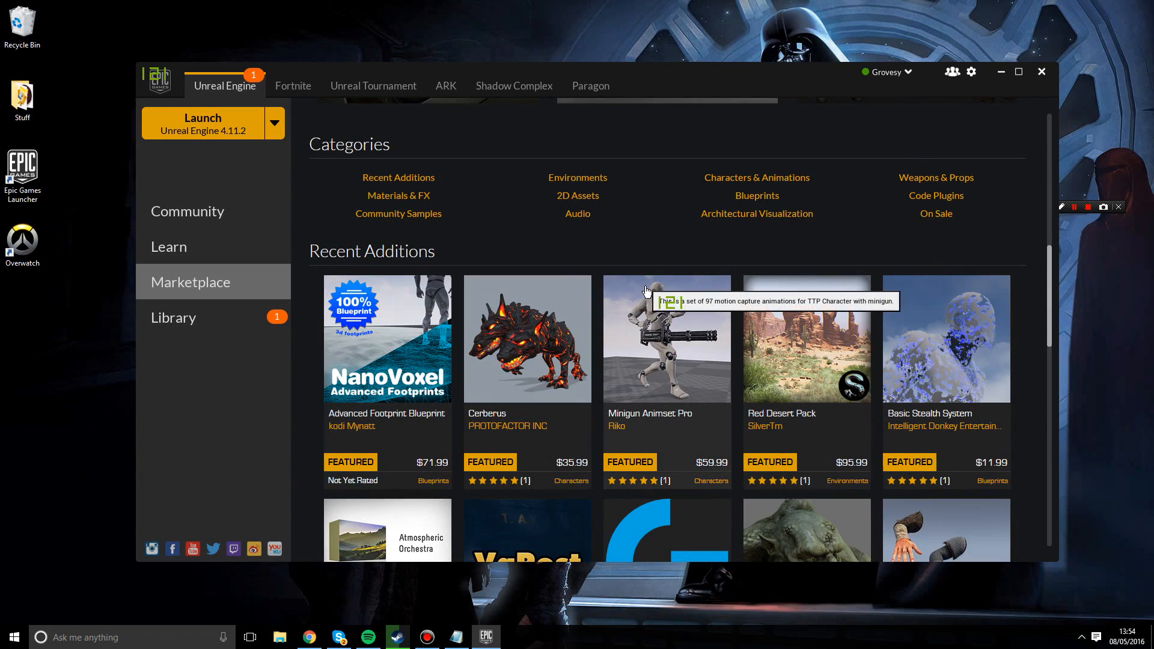
scroll(742, 391, up, 2)
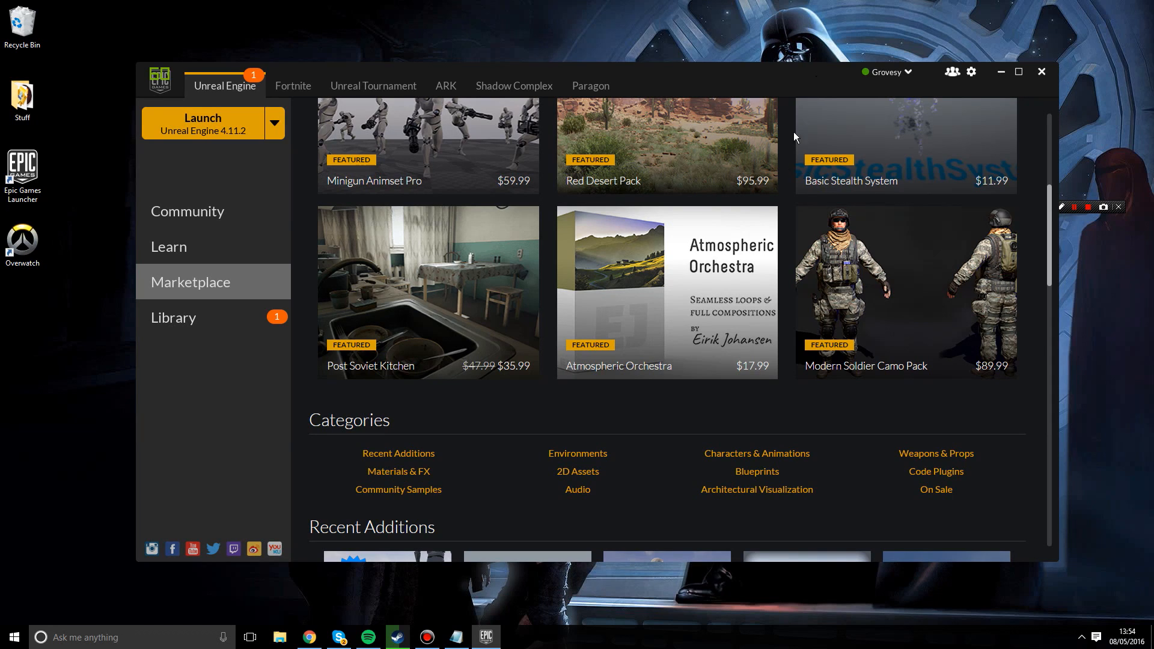
Step: Launch Unreal Engine 4.11.2 from the library and open the new project setup
click(228, 325)
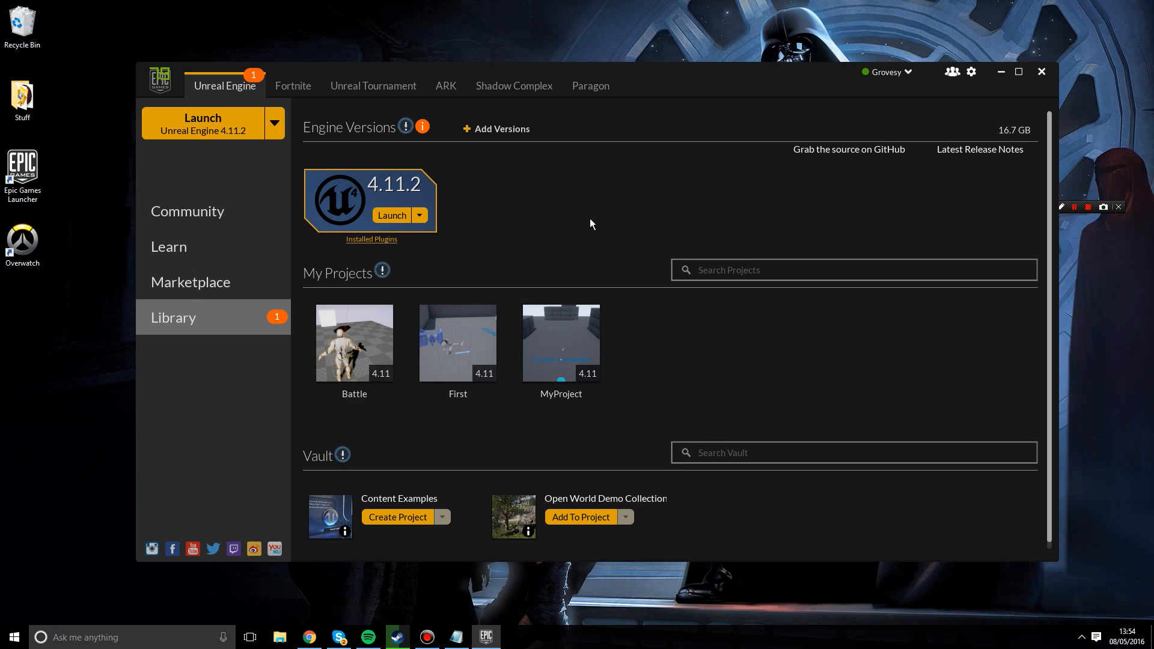
click(408, 216)
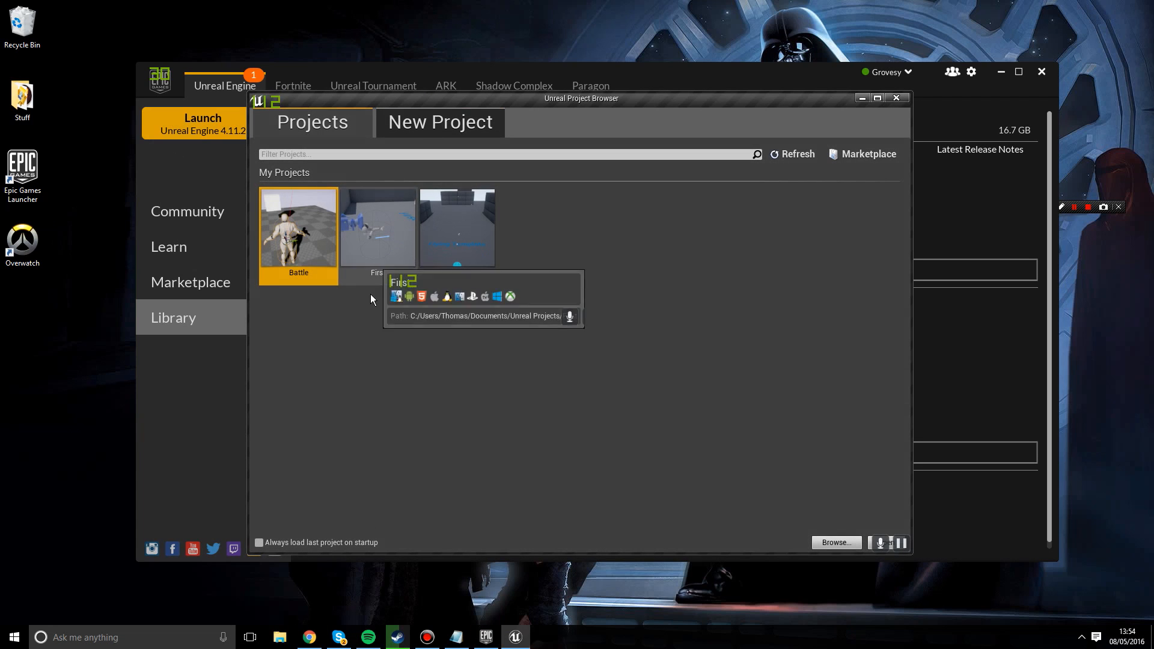
click(435, 124)
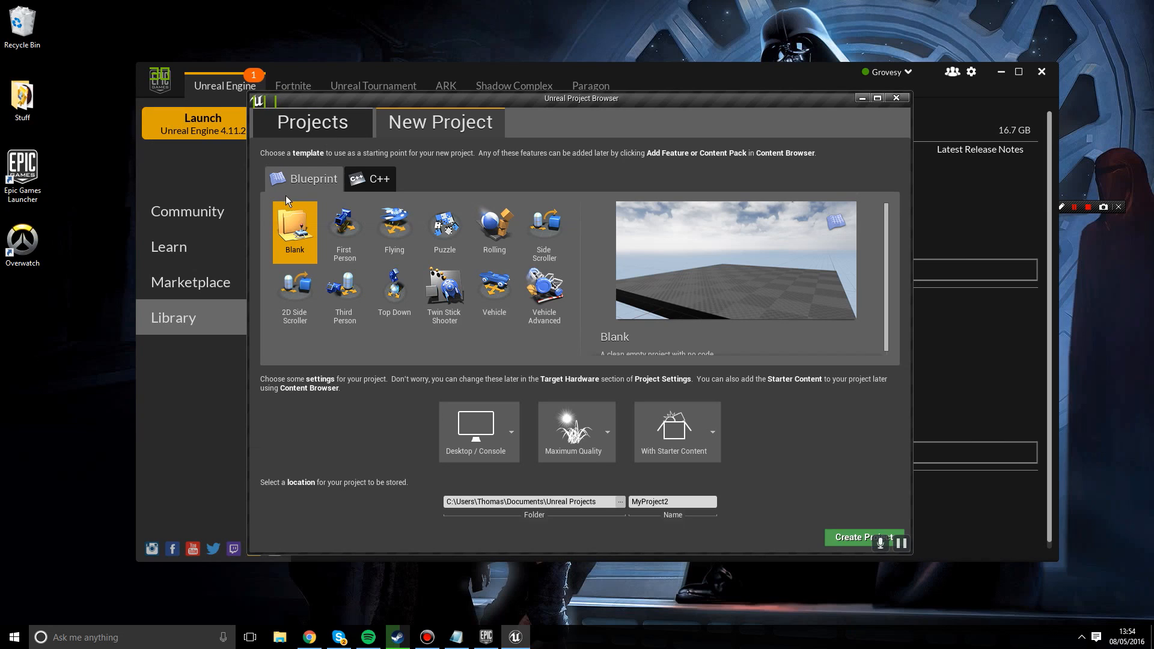
Step: Compare the Blueprint and C++ template sets available for a new project
click(367, 177)
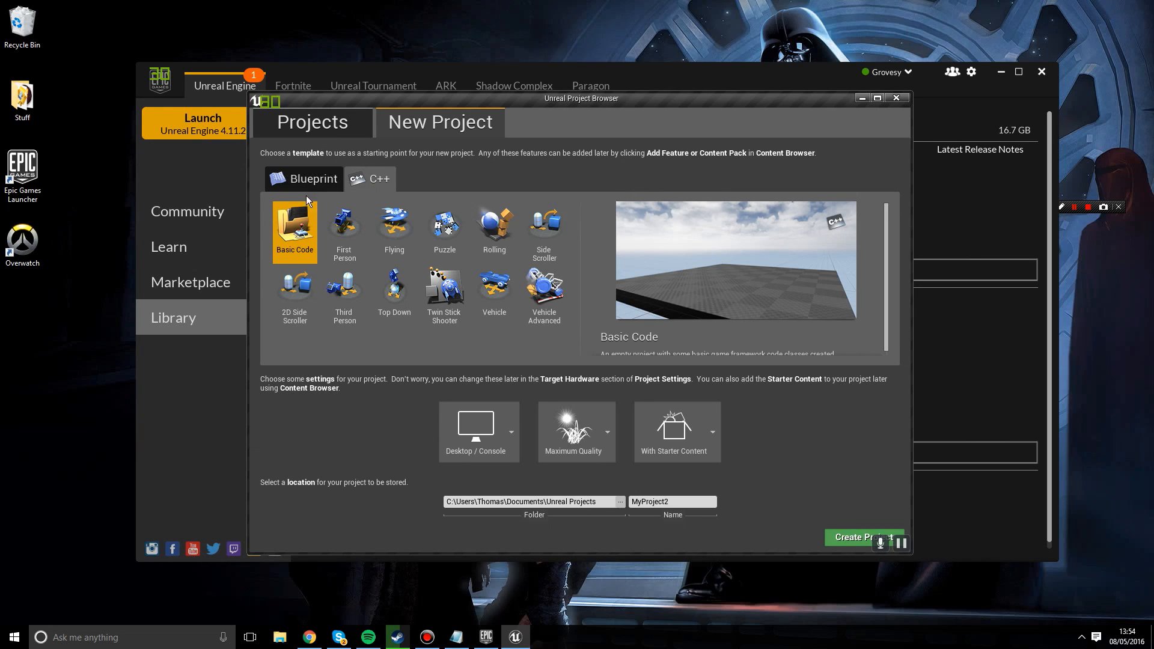
click(294, 180)
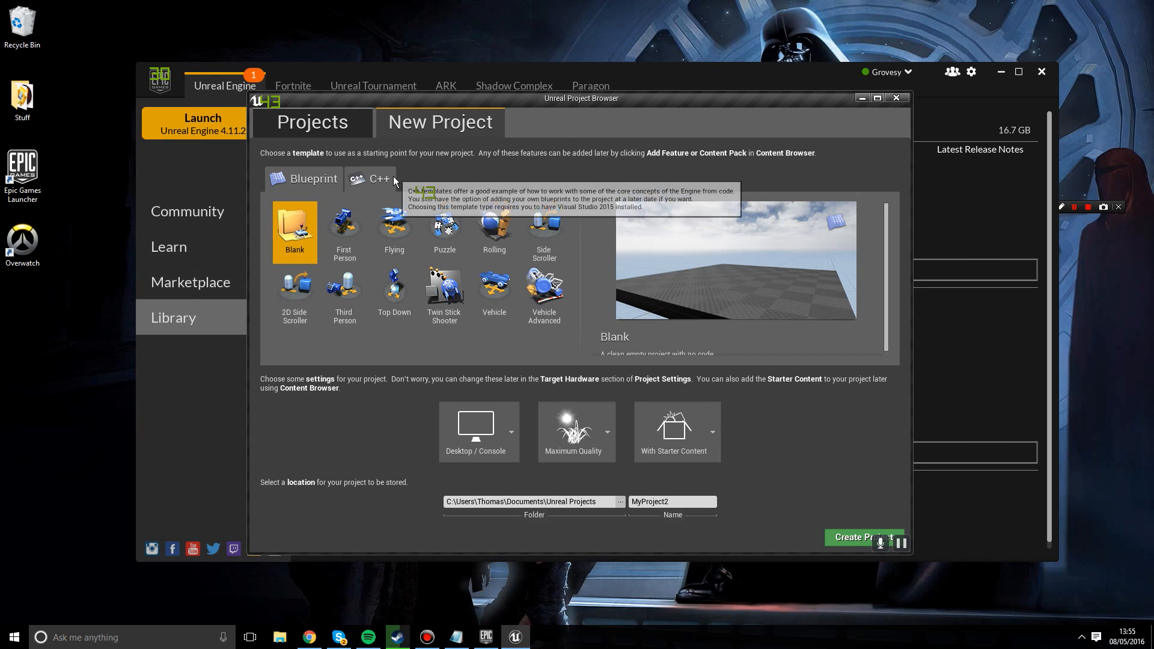
click(368, 180)
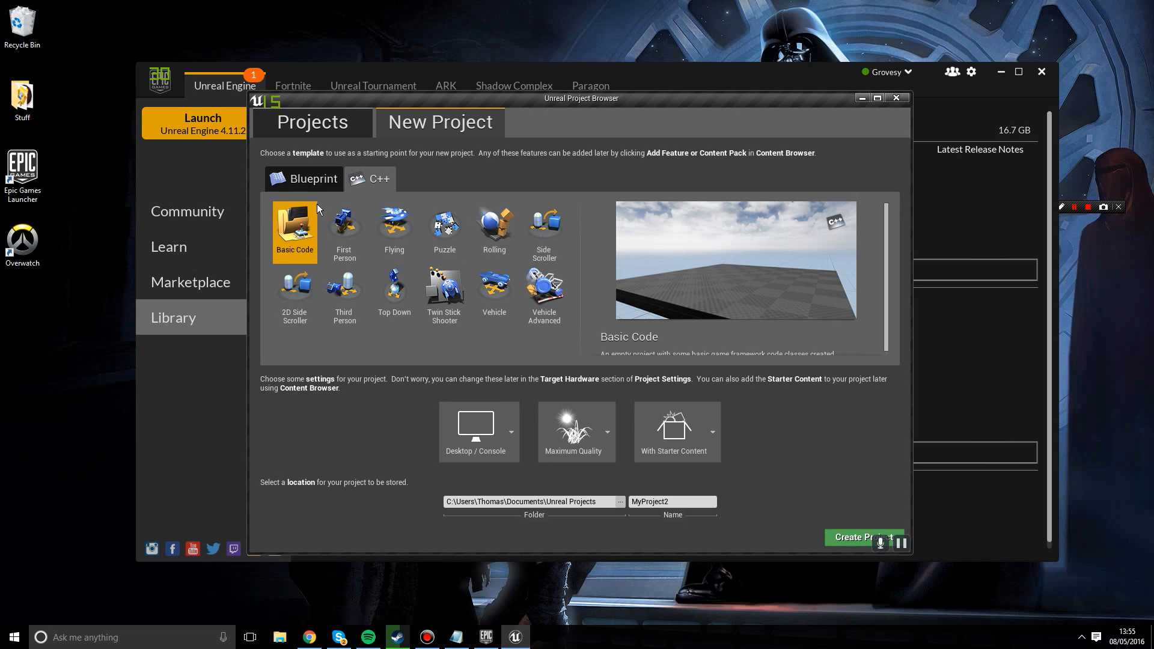
click(308, 179)
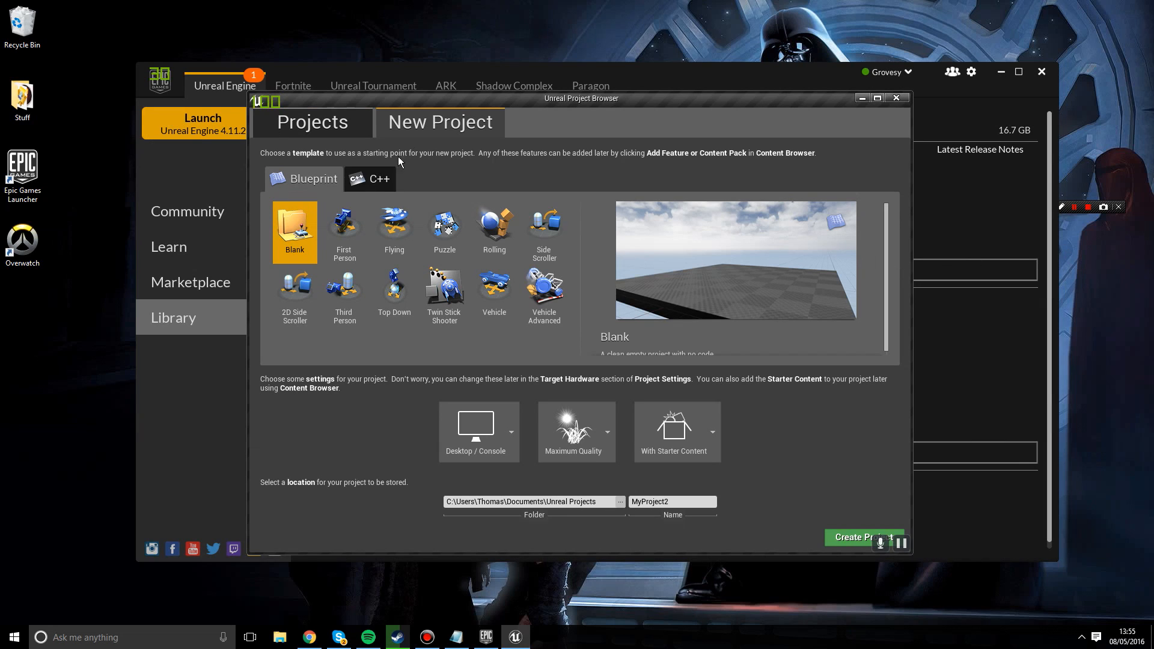
click(371, 179)
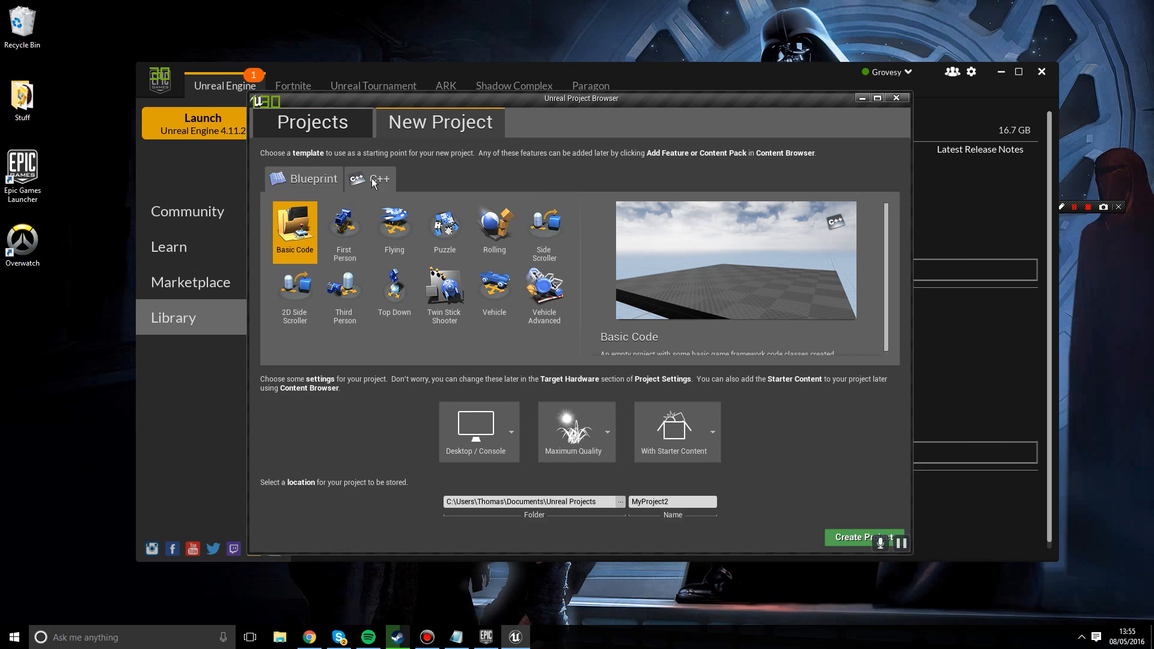
click(309, 183)
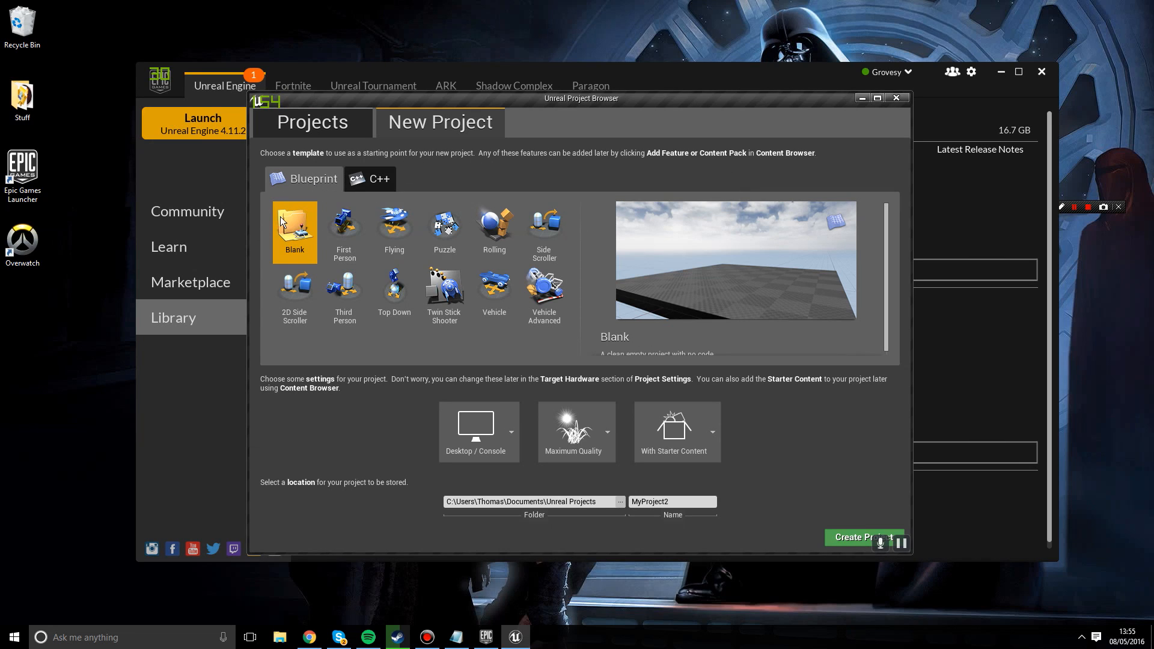
Step: Choose the C++ Third Person template with Desktop / Console as the target hardware
click(375, 174)
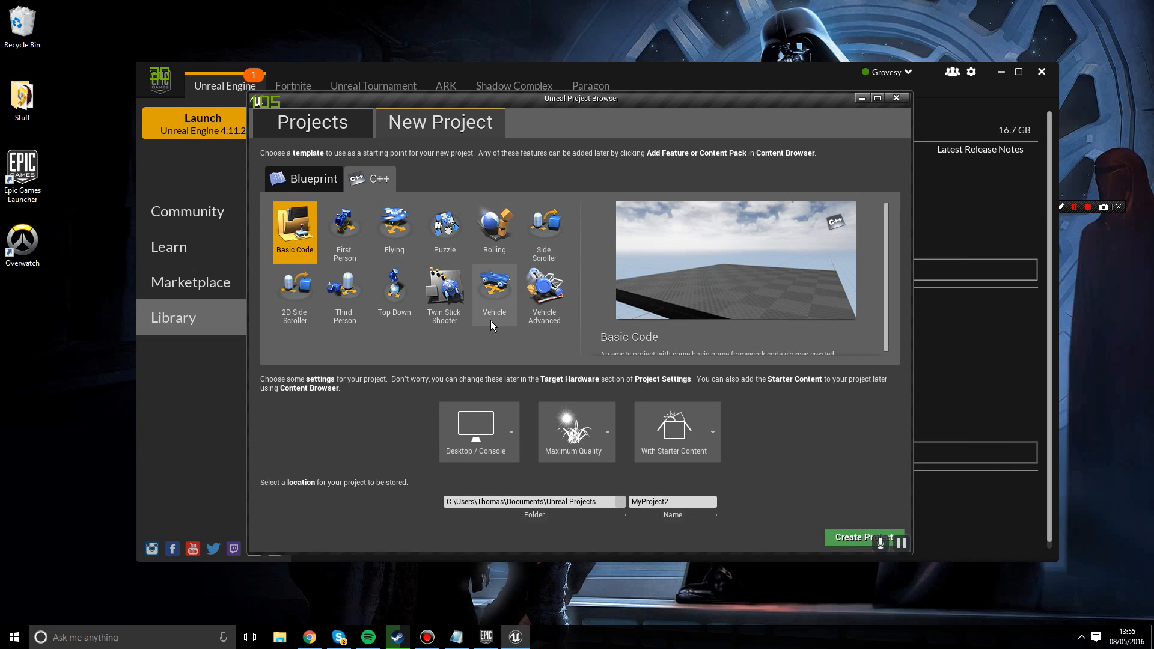
click(337, 286)
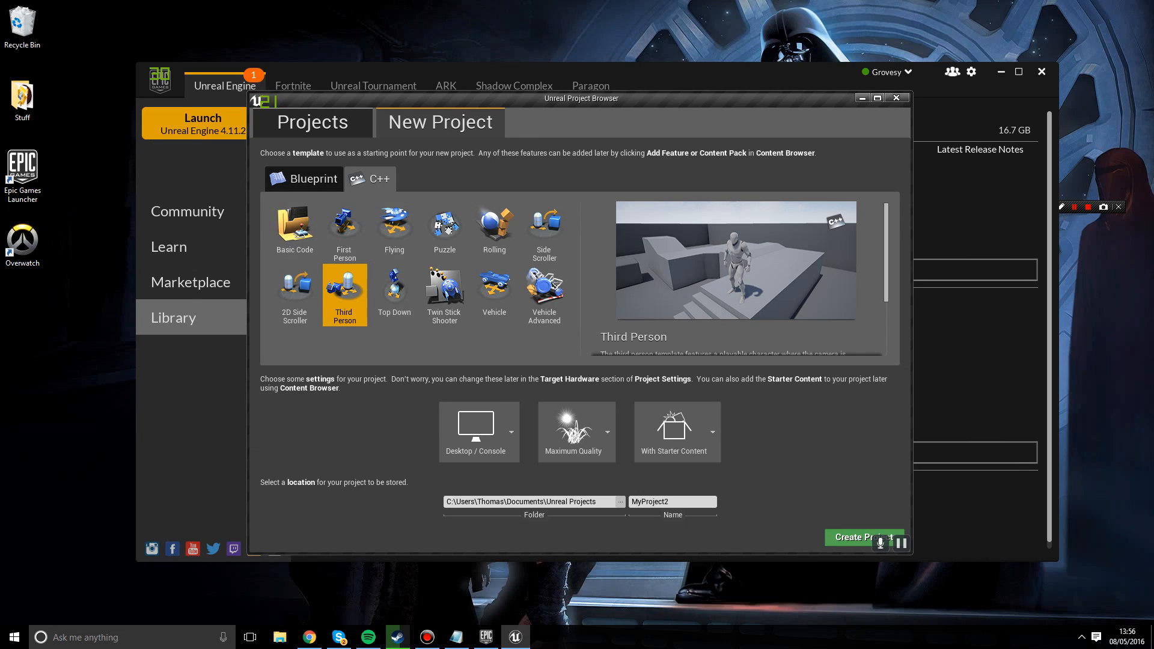
click(479, 460)
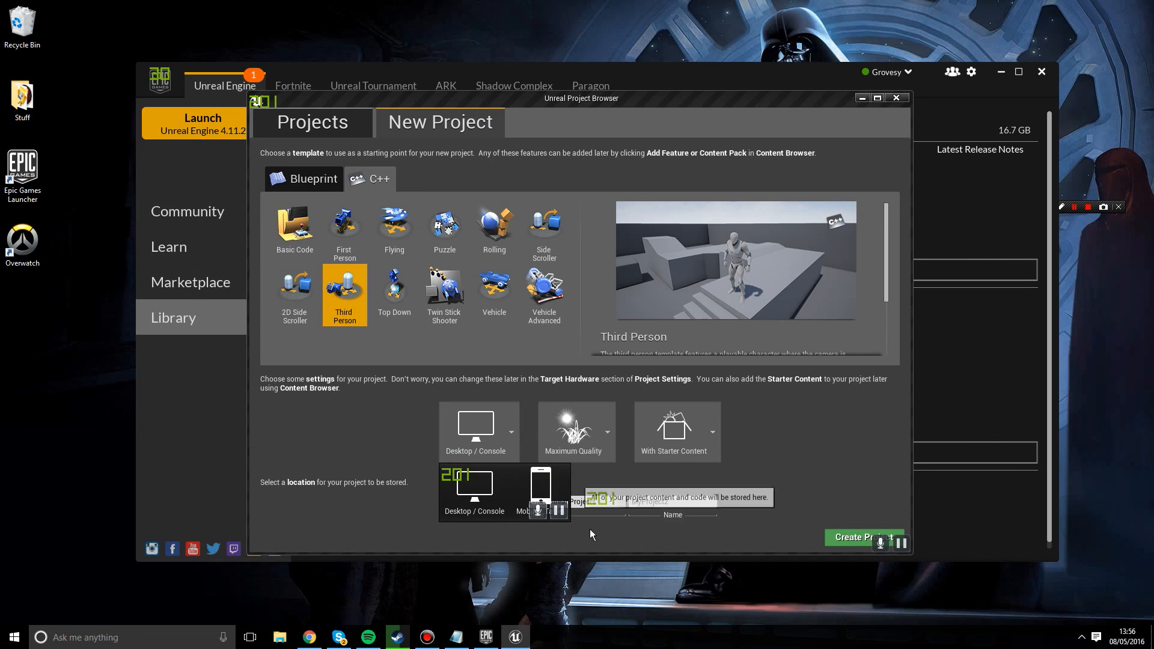
click(514, 478)
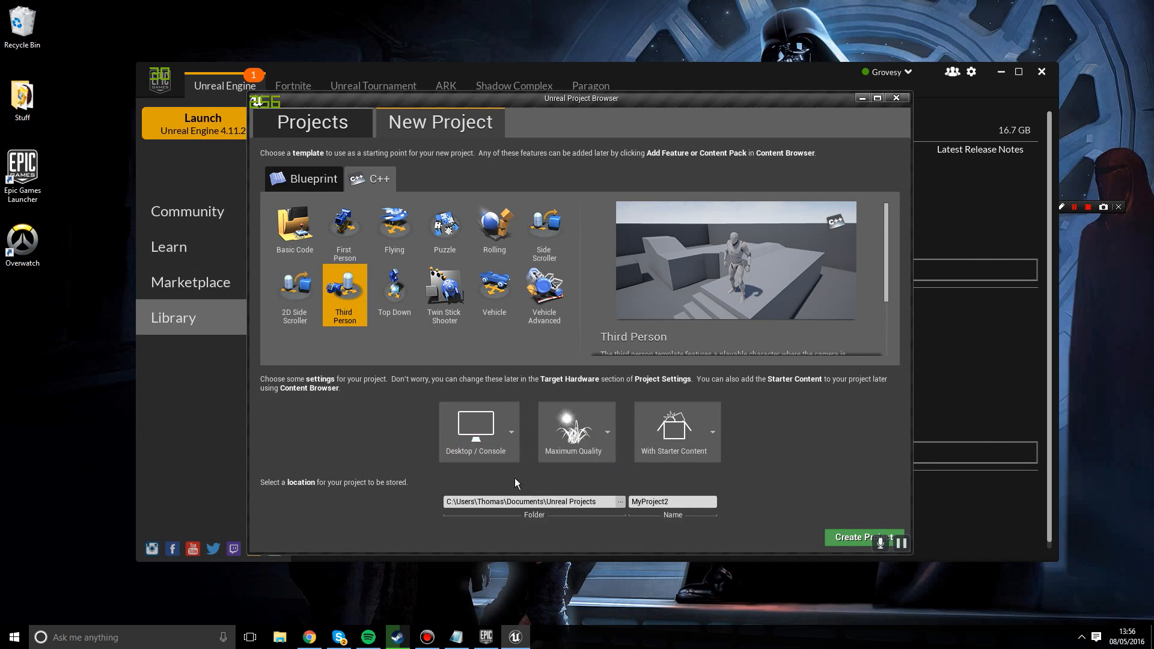
Step: Keep Maximum Quality as the graphics level and With Starter Content as the content option for the new project
click(592, 428)
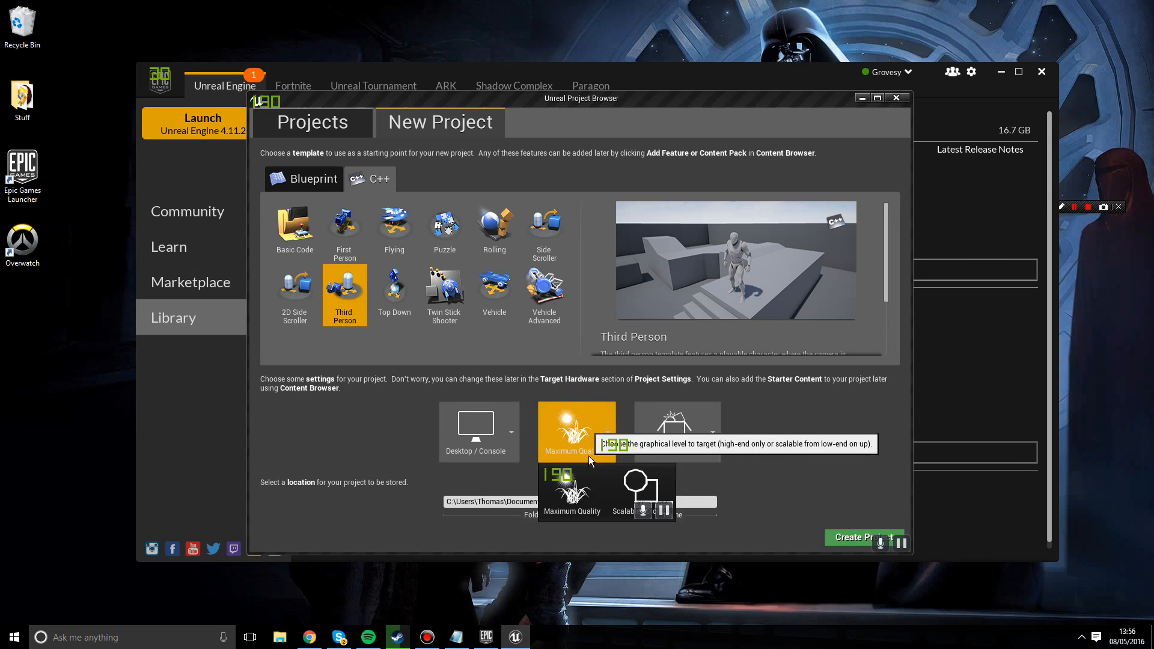
click(572, 488)
click(715, 429)
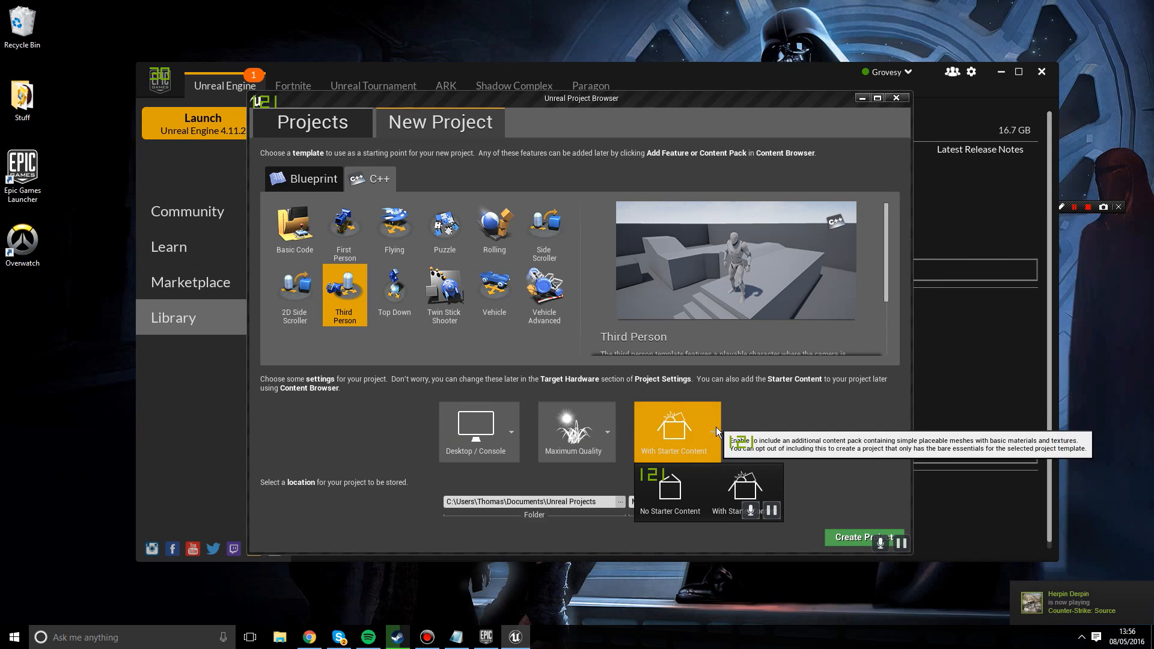
click(722, 488)
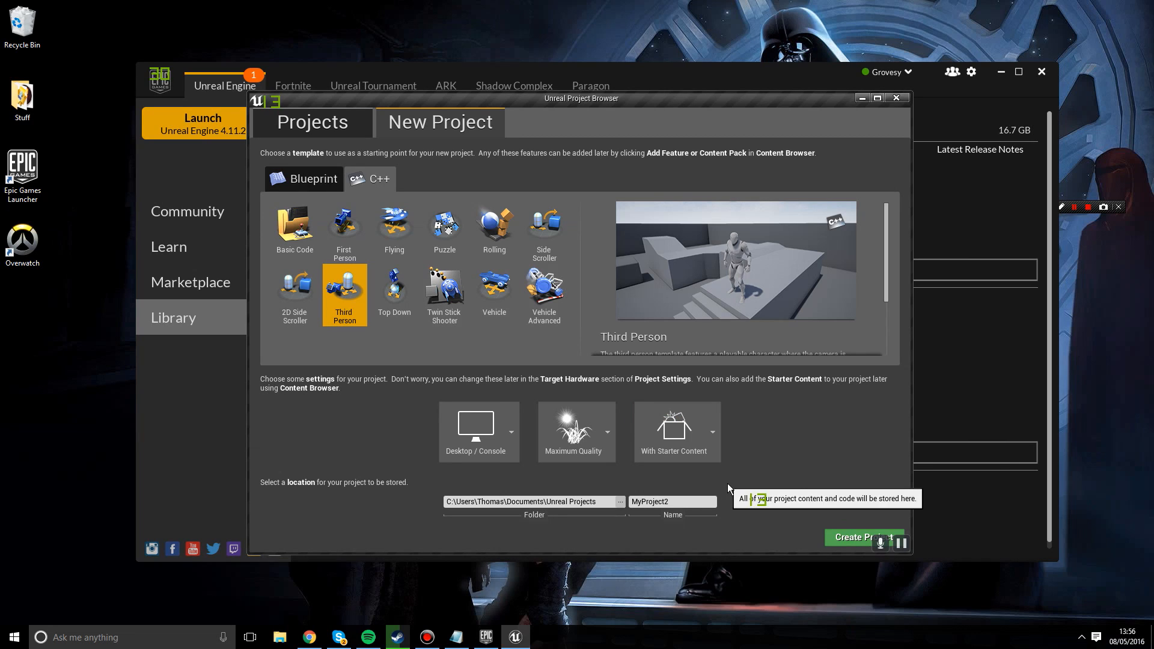
Step: Name the project Example and create it in the default Unreal Projects folder
click(672, 500)
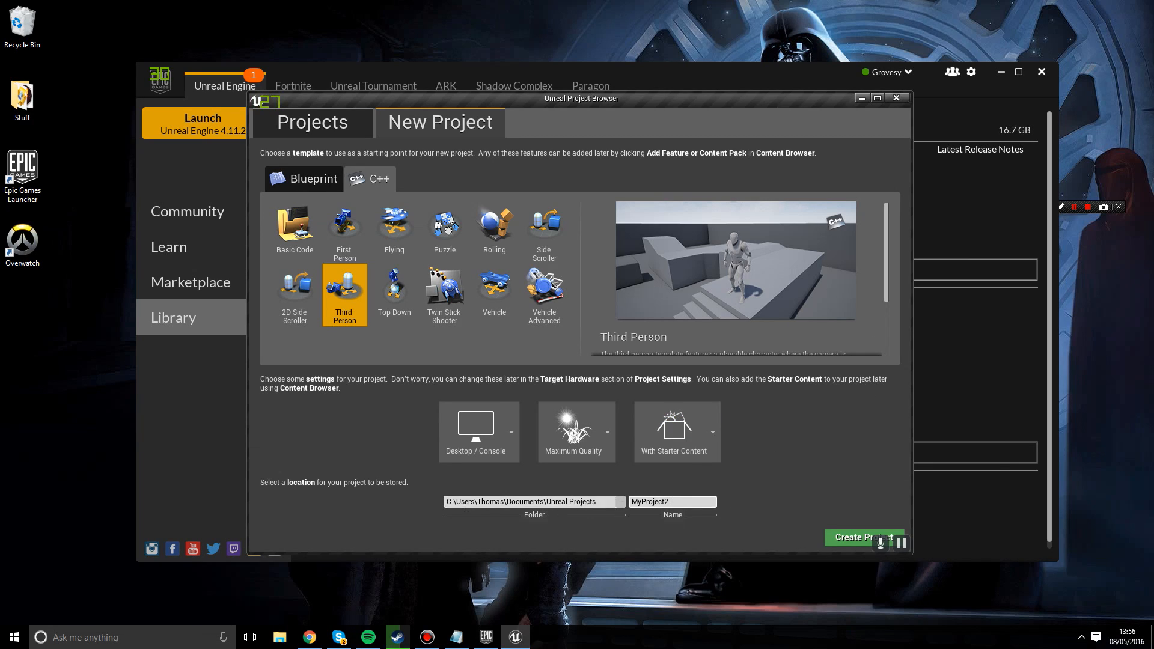
double_click(684, 500)
text(Test)
key(BackSpace)
key(BackSpace)
text(E)
click(831, 531)
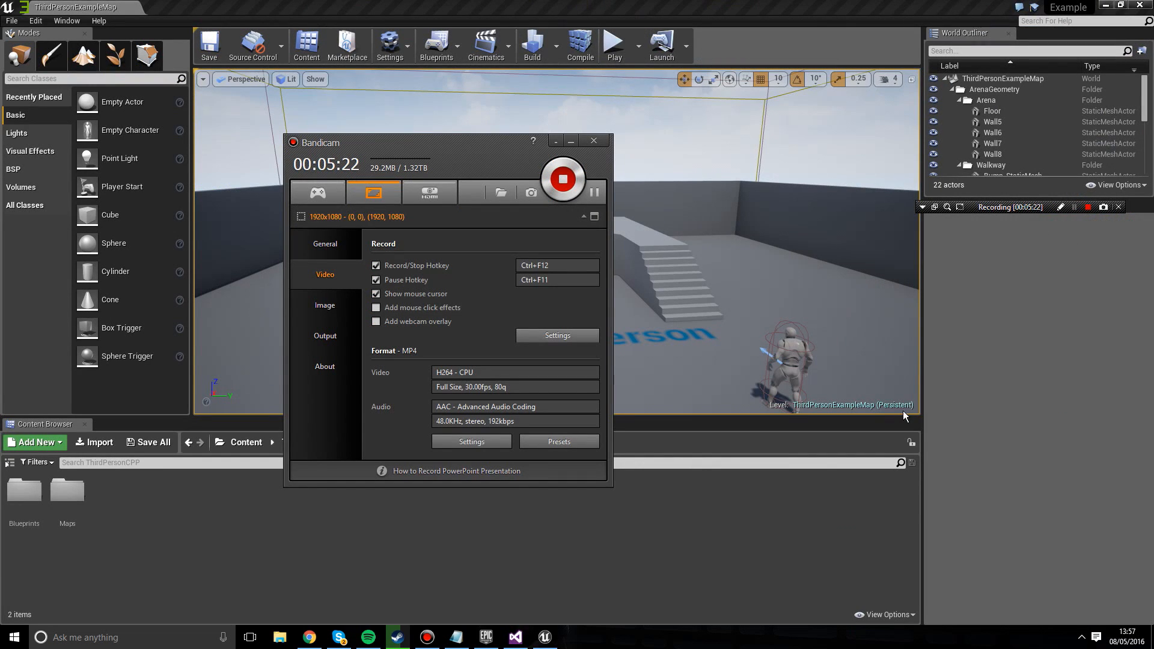
Step: Switch to Visual Studio, check the Example and UE4 projects of the solution, and return to the Unreal Editor
click(730, 541)
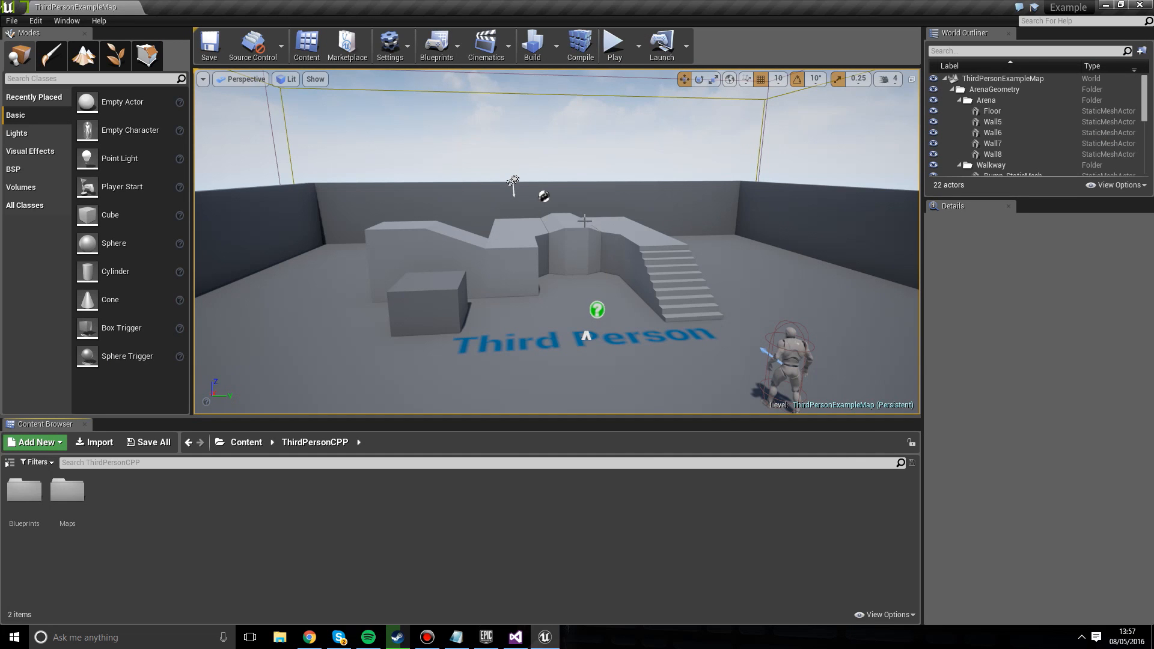
right_drag(585, 223, 529, 226)
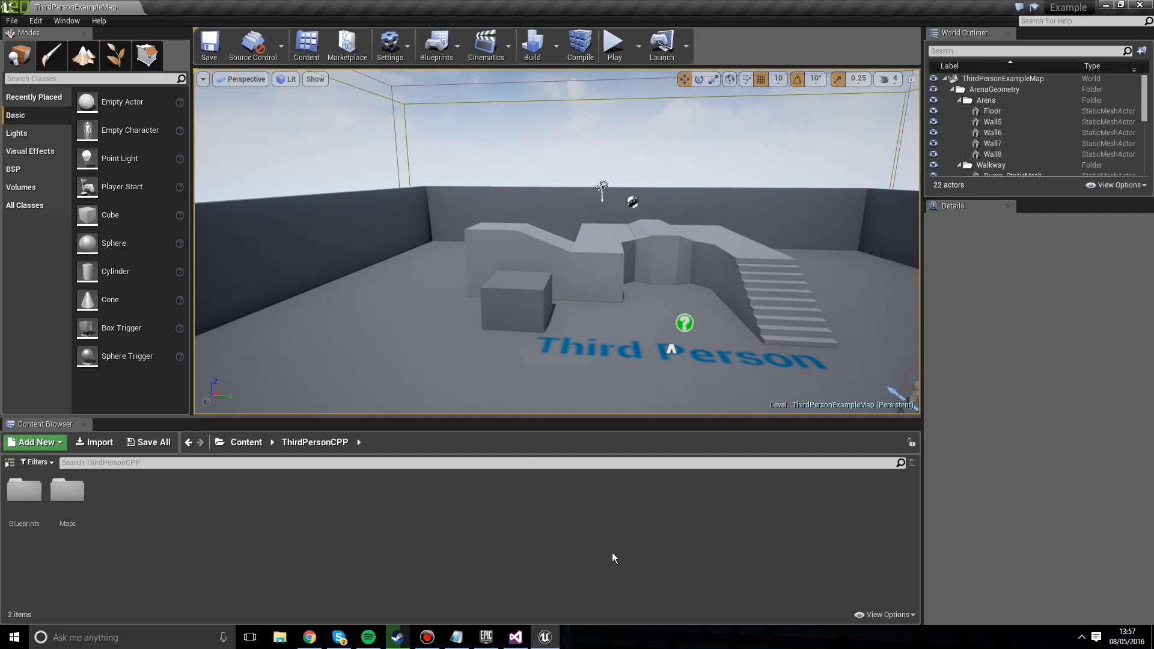
click(513, 639)
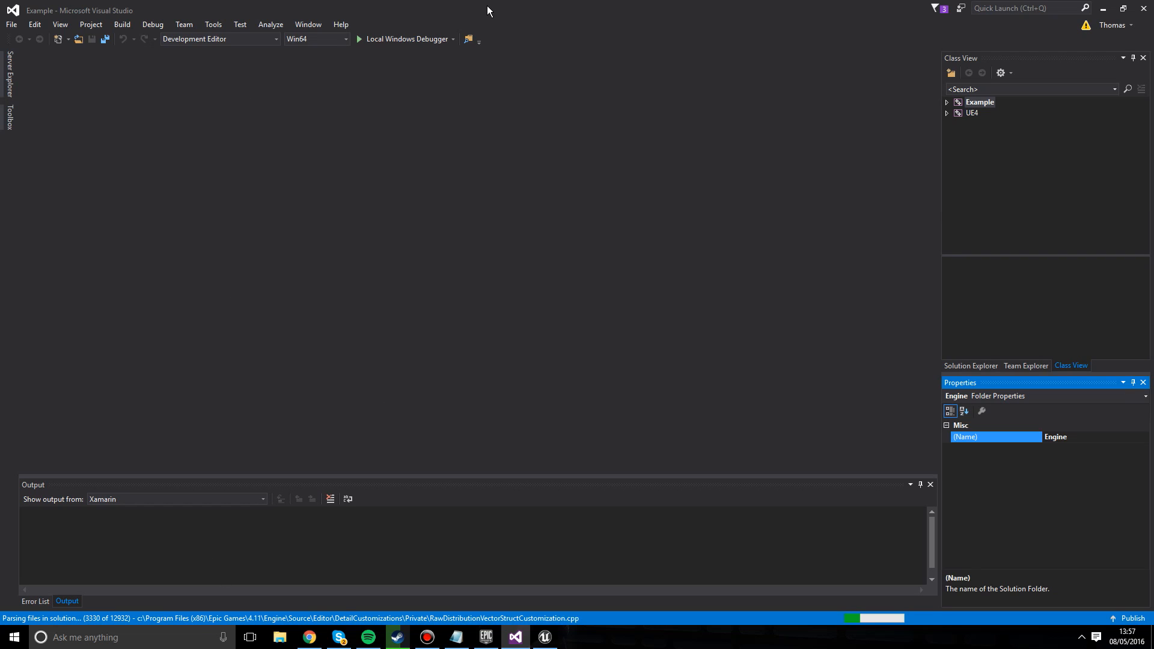
click(972, 114)
click(979, 103)
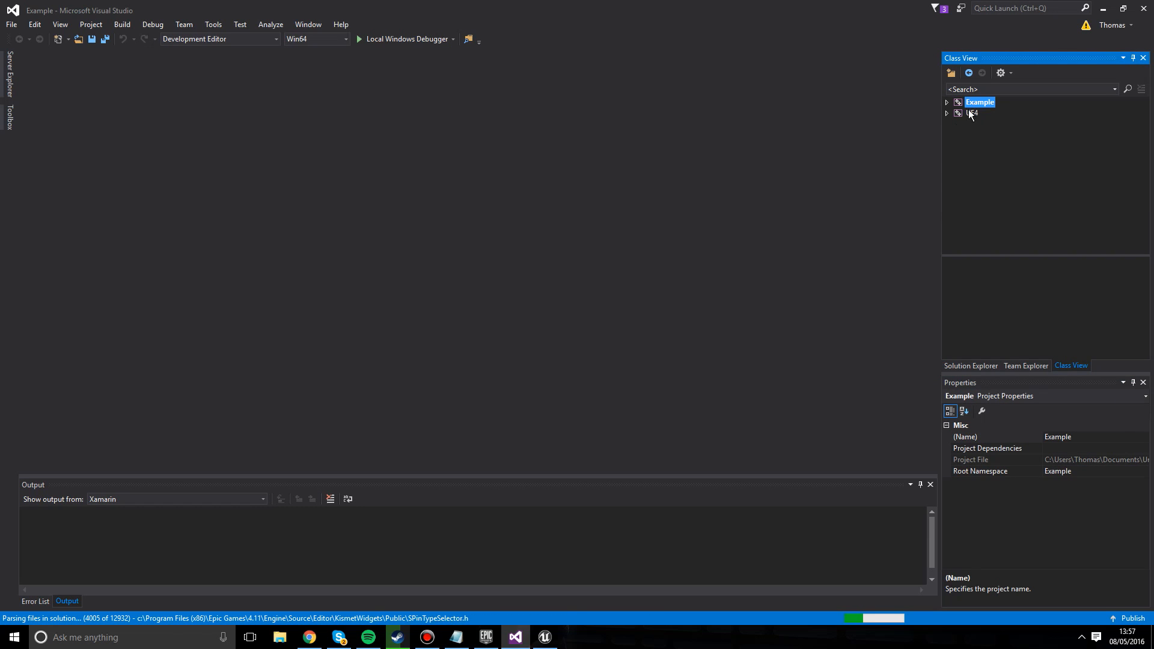
click(1105, 7)
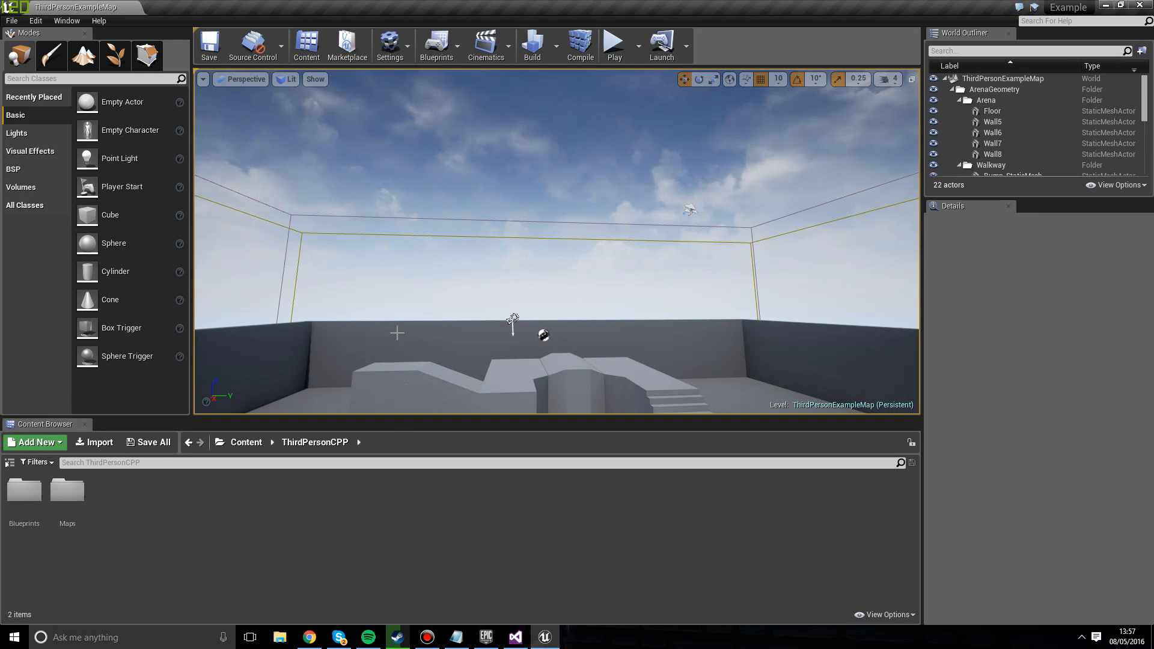
Step: Look around the Third Person level and review the editor's edit and help commands
right_drag(397, 332, 463, 419)
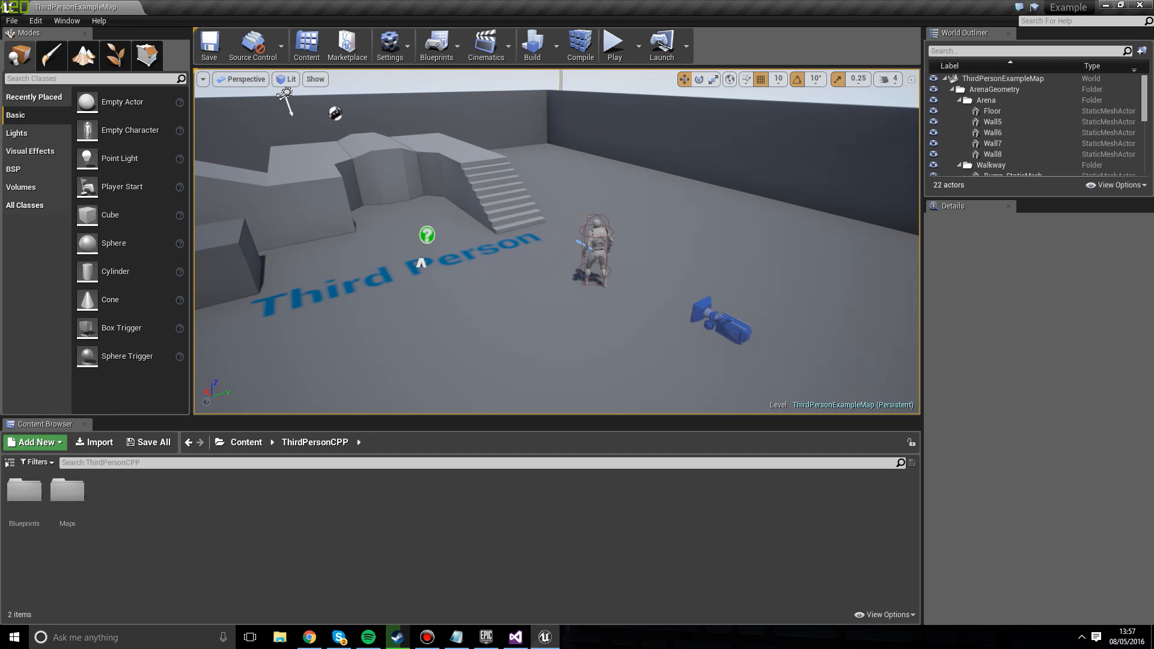
right_drag(396, 333, 289, 198)
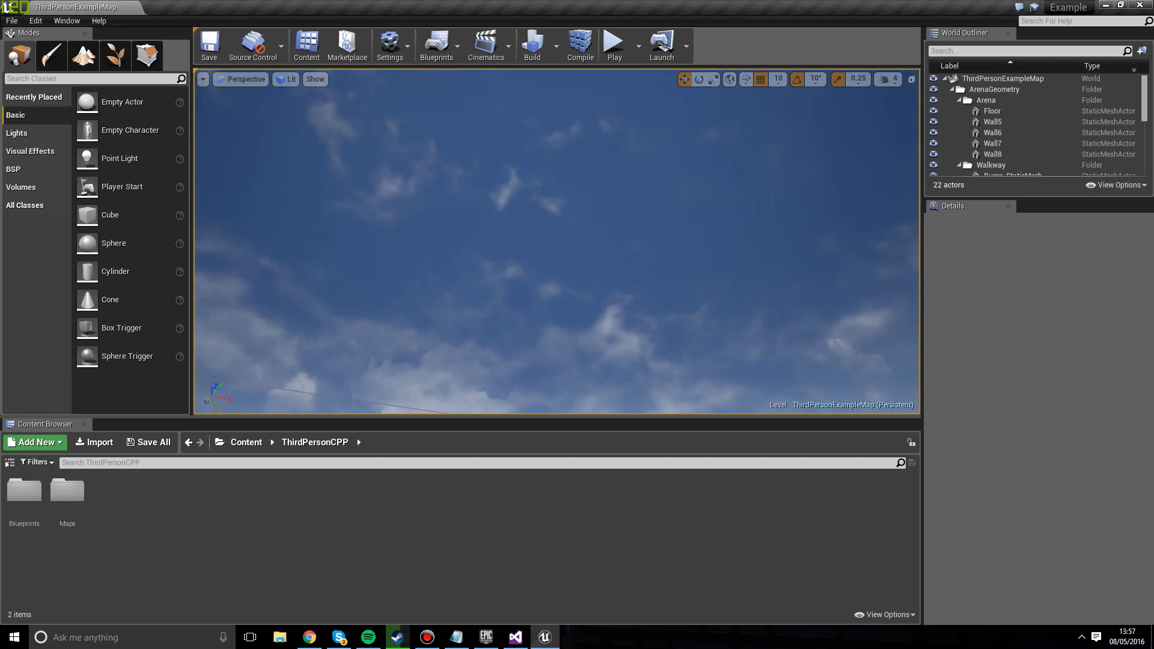
mouse_move(592, 321)
right_down()
mouse_move(598, 393)
mouse_move(592, 320)
right_up()
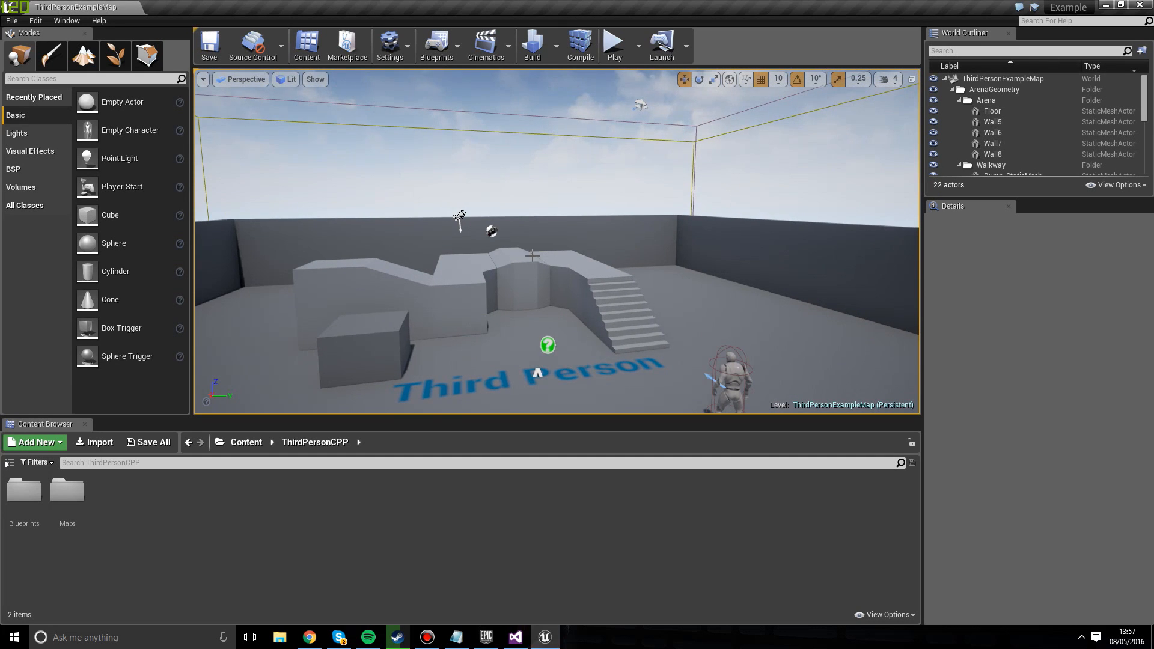
right_drag(570, 265, 594, 265)
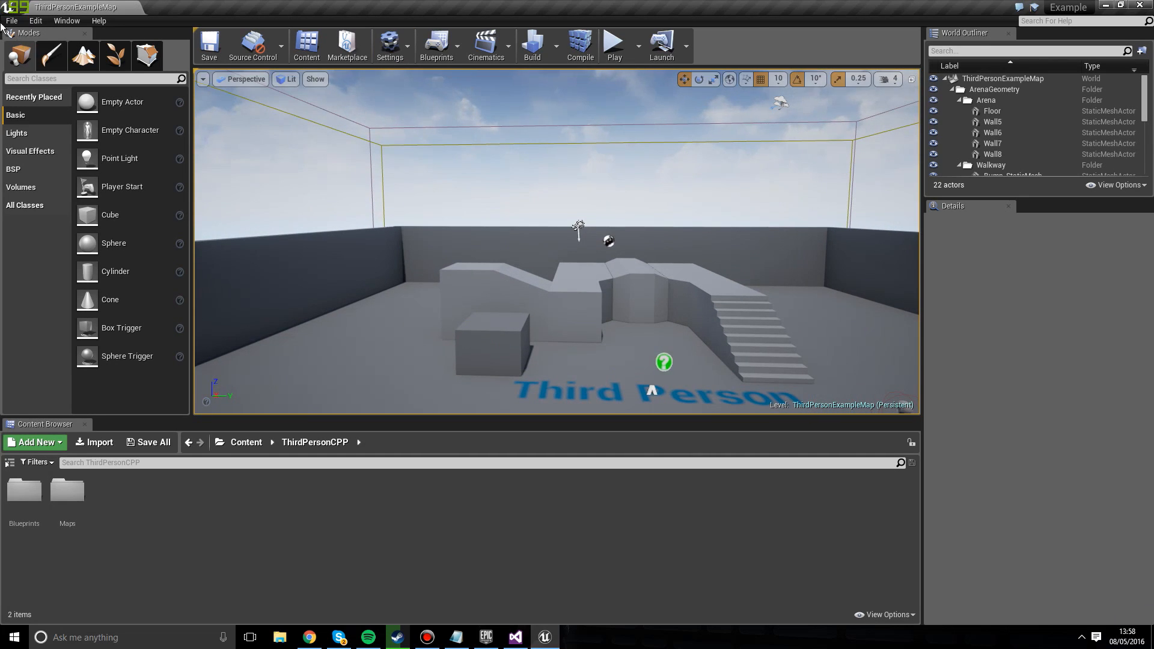
click(35, 21)
click(98, 21)
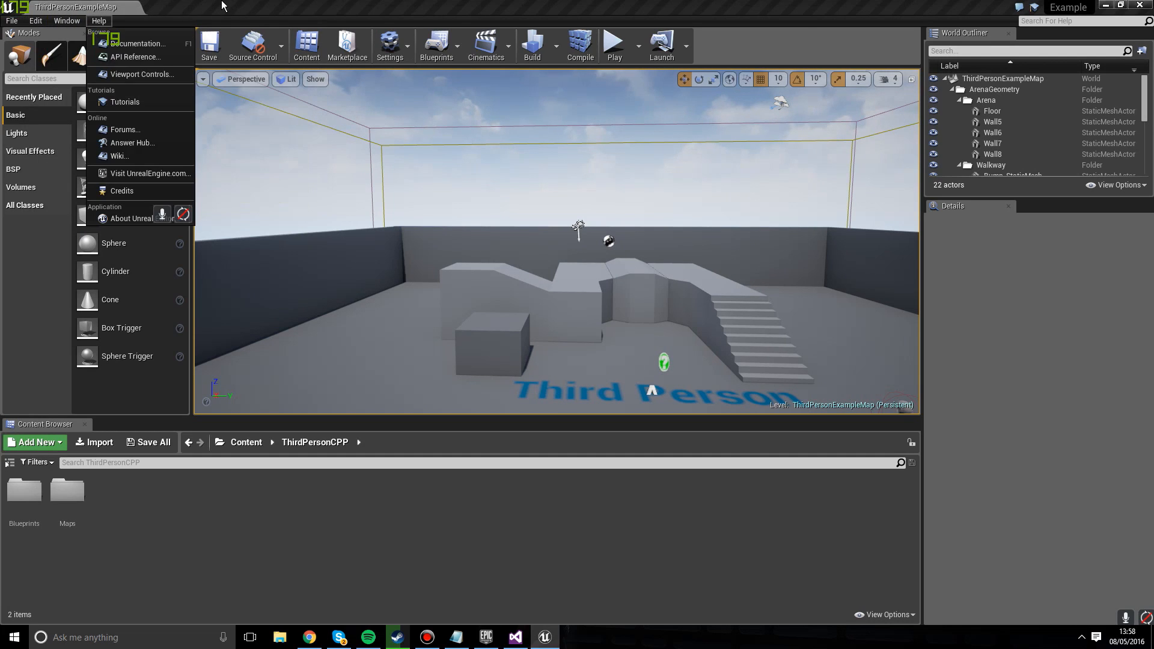
click(224, 6)
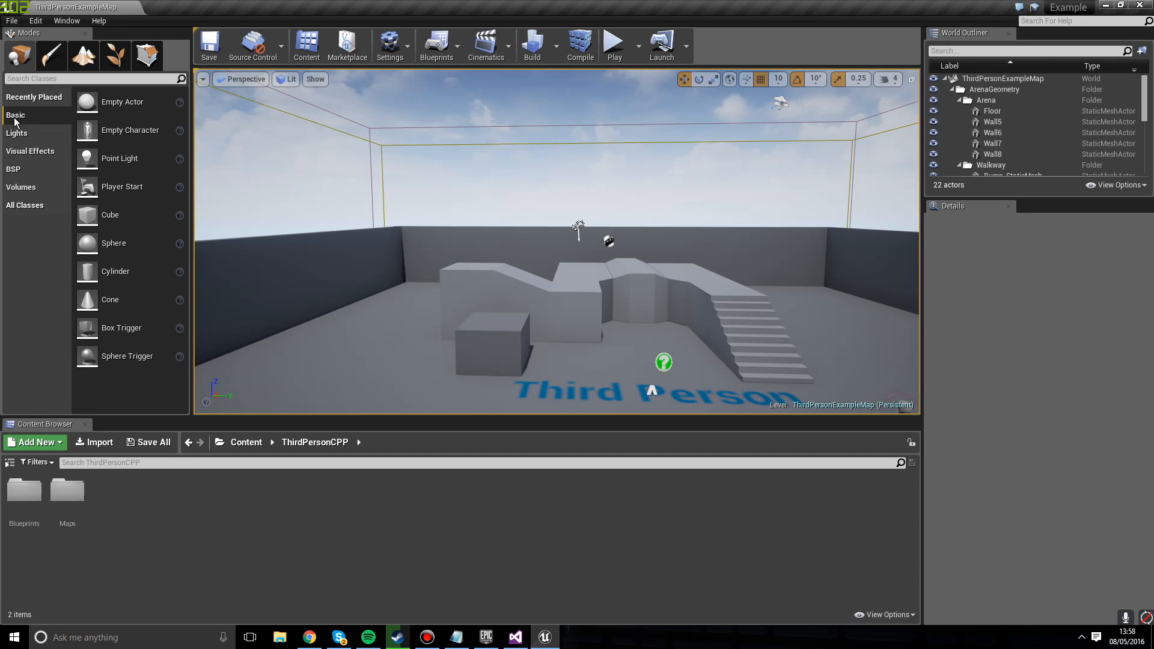
Step: Place a Basic cube on the arena floor in front of the large box, and delete it
right_drag(541, 271, 551, 322)
drag(87, 215, 472, 282)
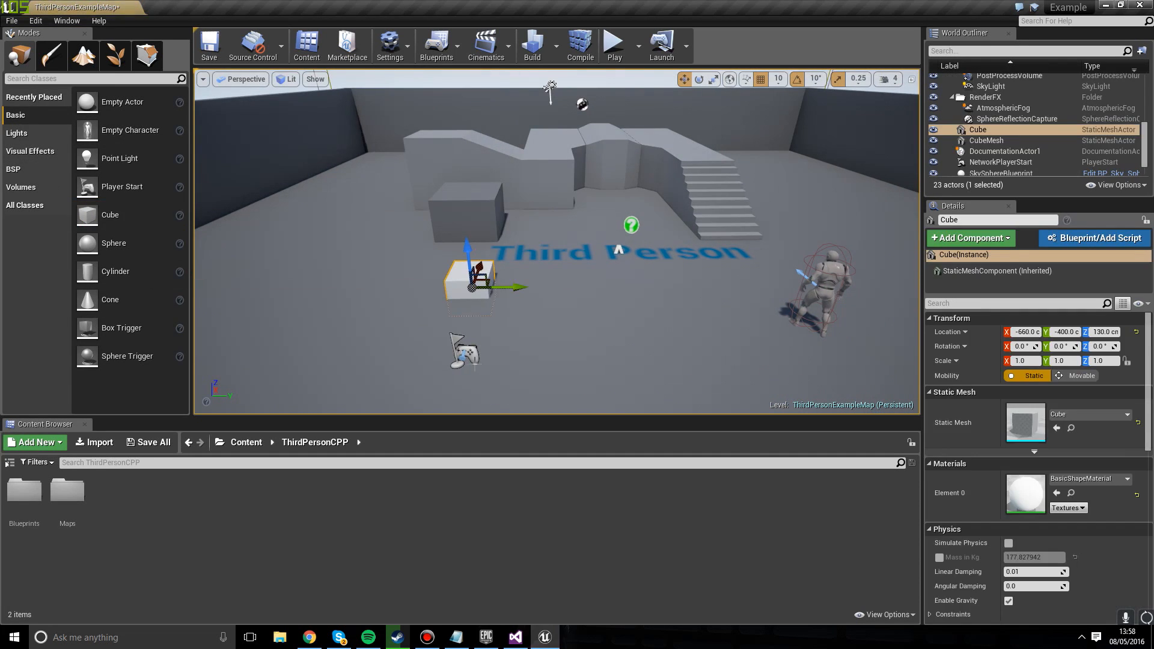
key(Delete)
Step: Tour the Paint, Landscape, Foliage and Geometry Editing modes, select the arena's large box, and return to Place mode
click(83, 56)
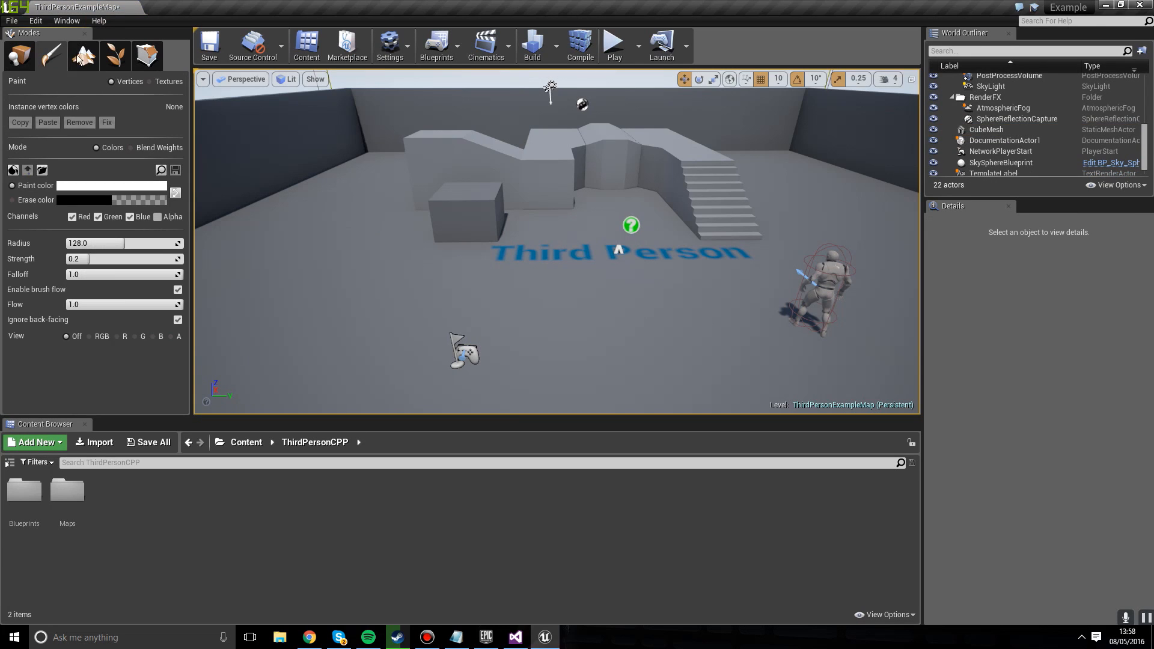
click(82, 57)
click(123, 65)
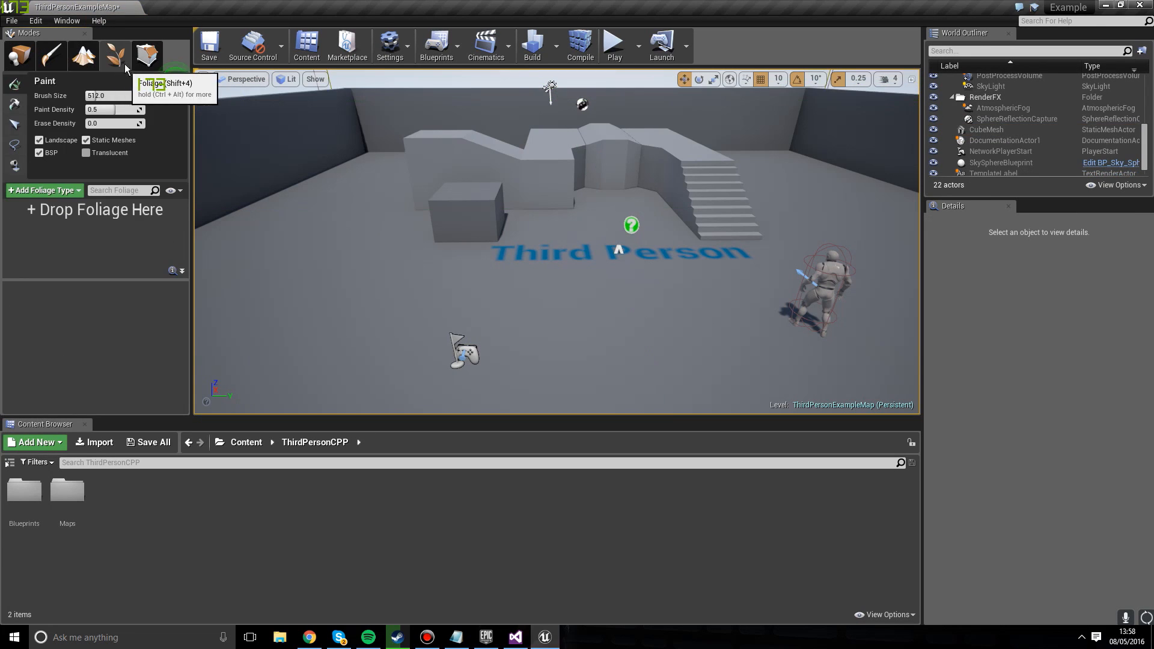
click(96, 59)
right_drag(541, 270, 478, 232)
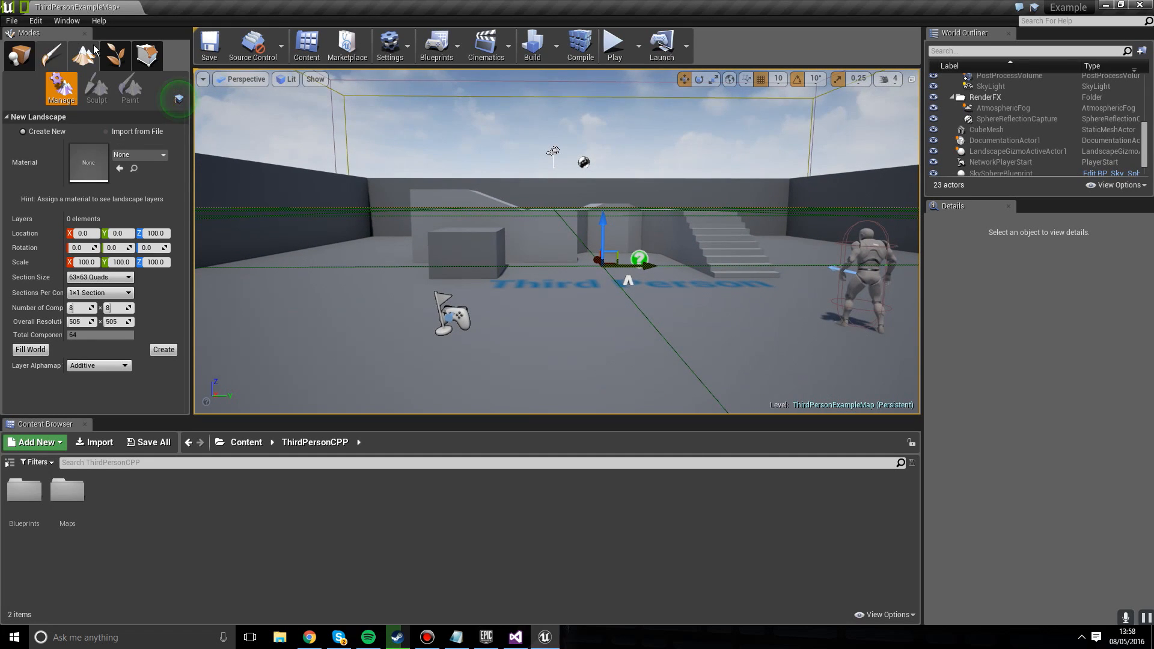
click(115, 55)
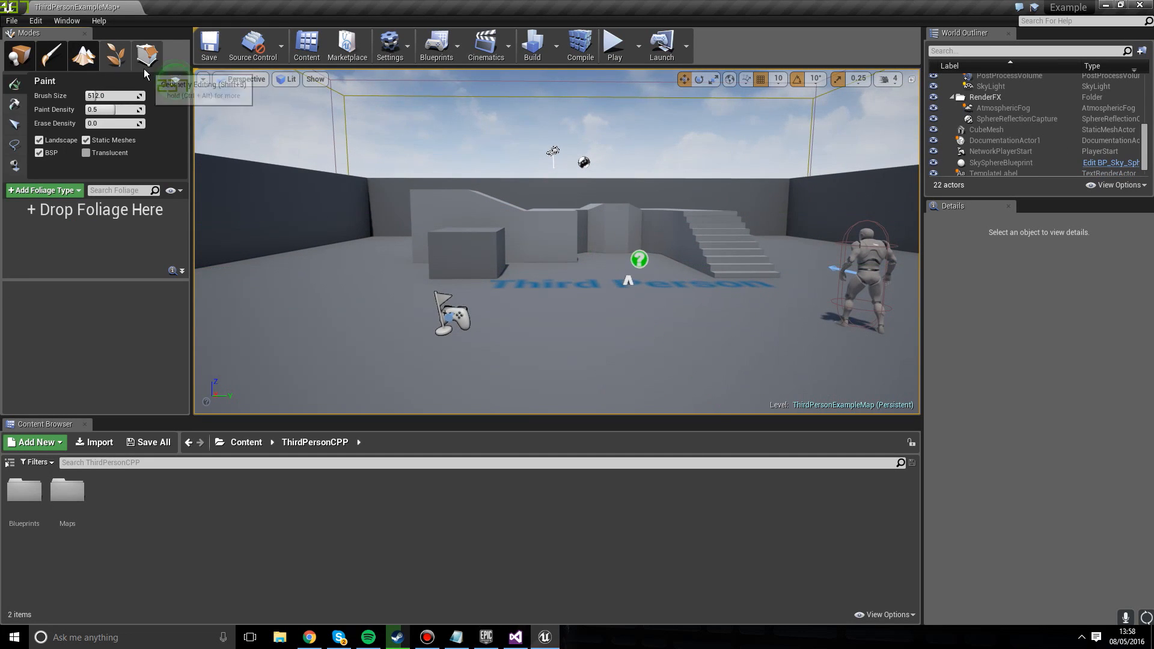
click(159, 57)
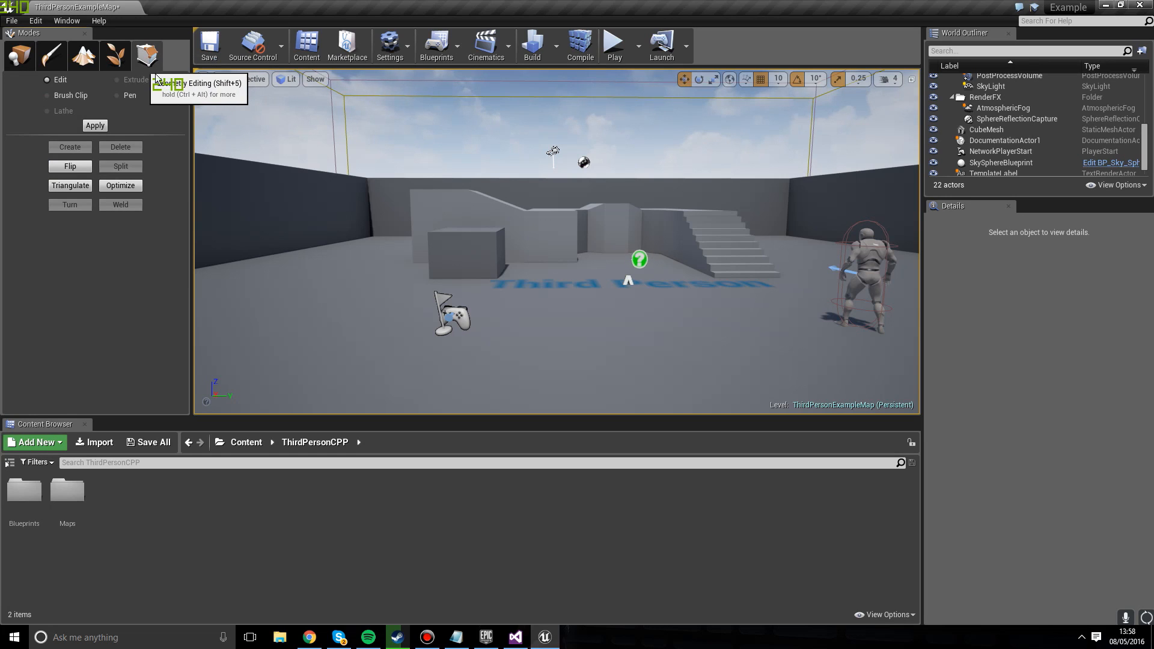
click(478, 258)
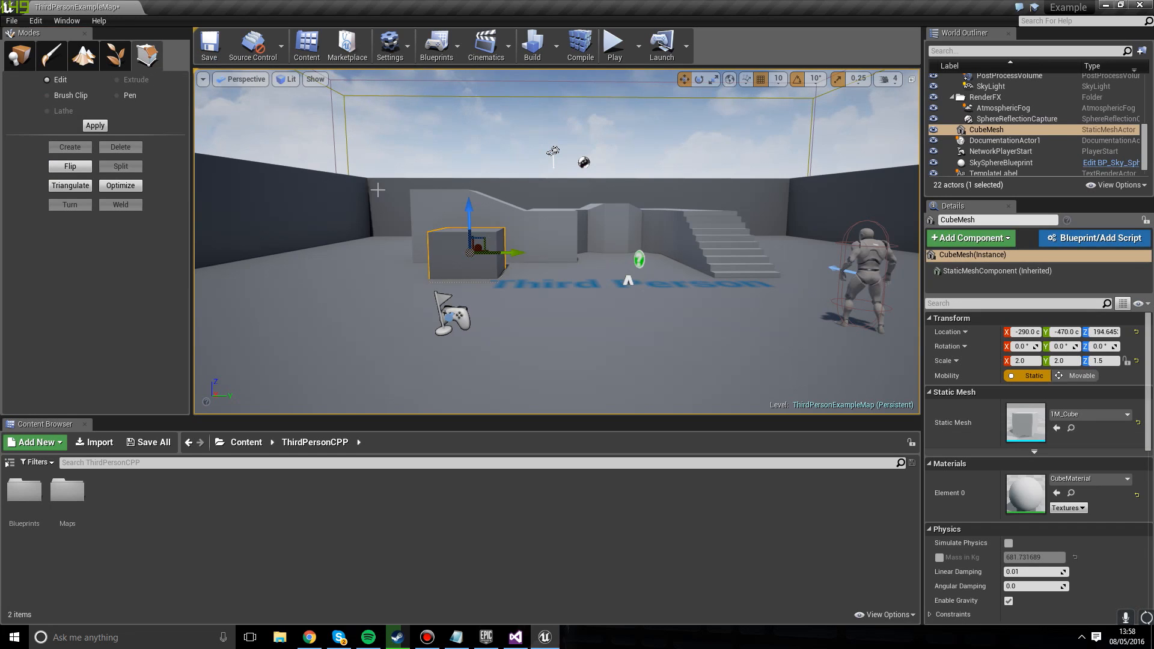
click(20, 54)
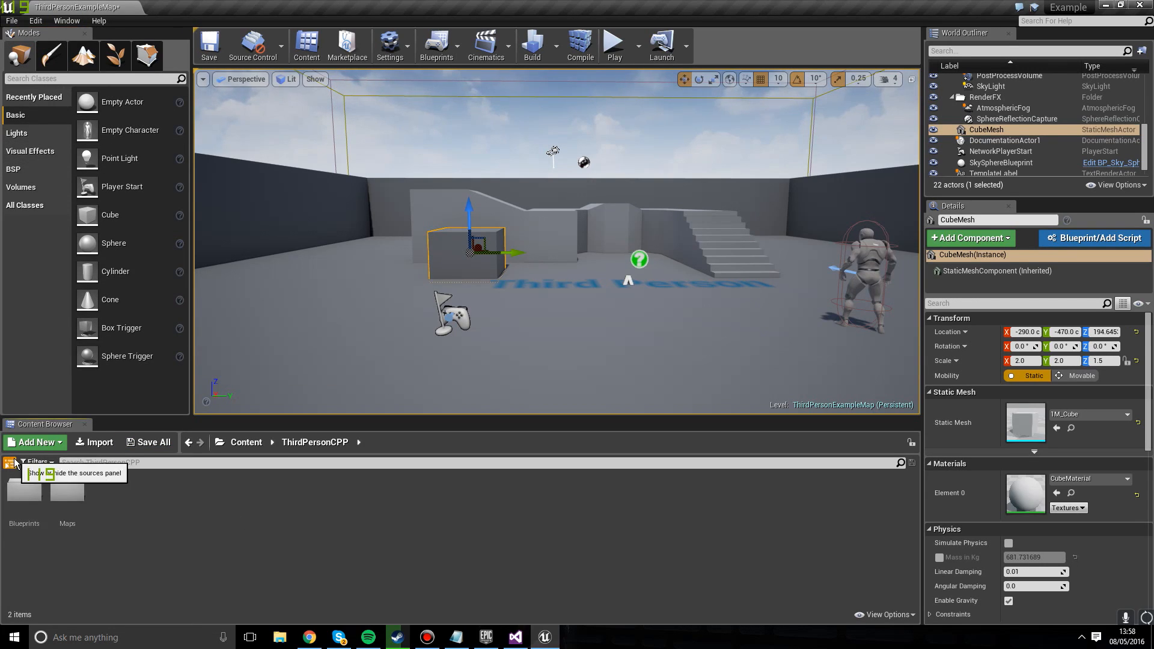
Step: Show the content folder tree and examine the Mannequin's Animations and Character Mesh assets
click(9, 462)
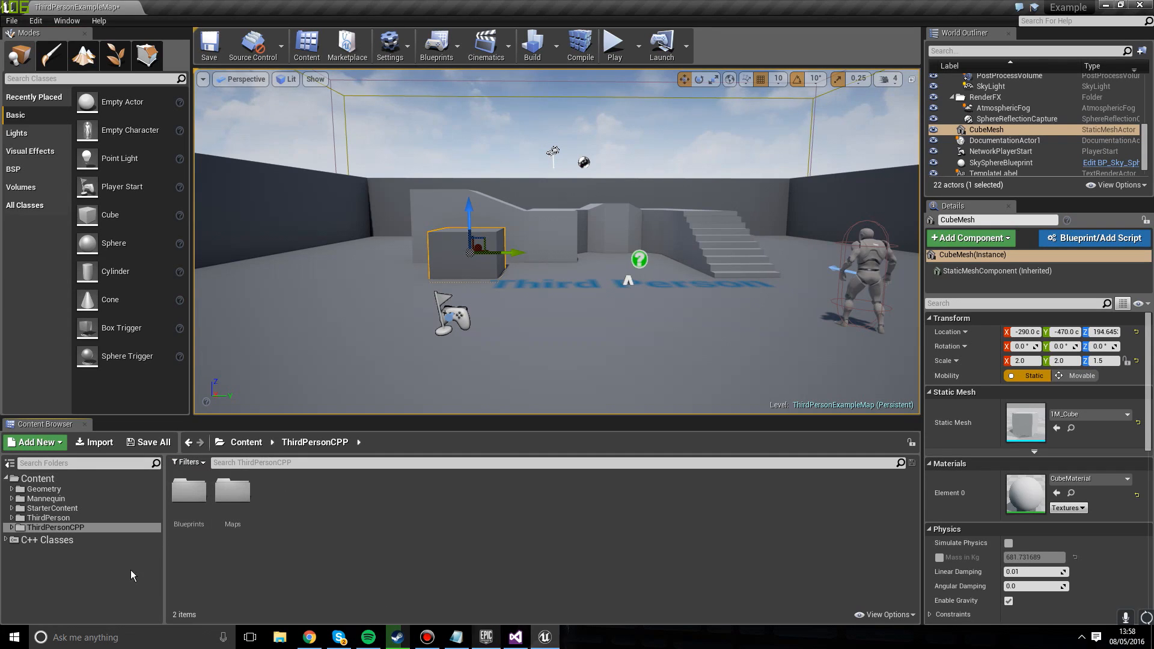
click(46, 499)
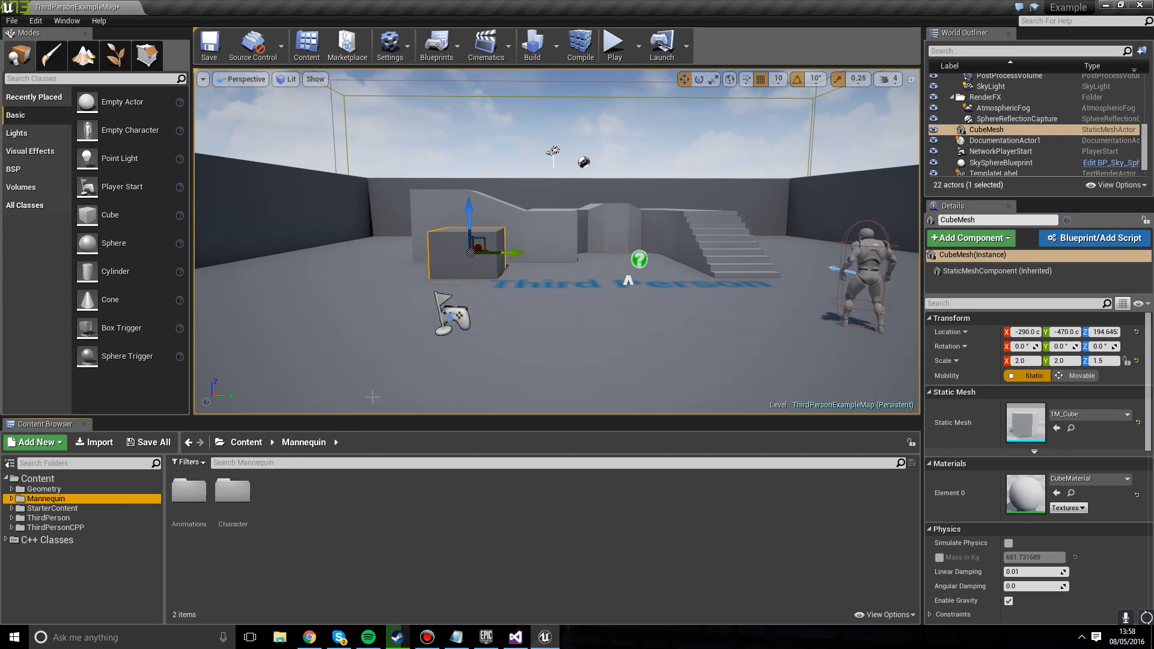
double_click(190, 516)
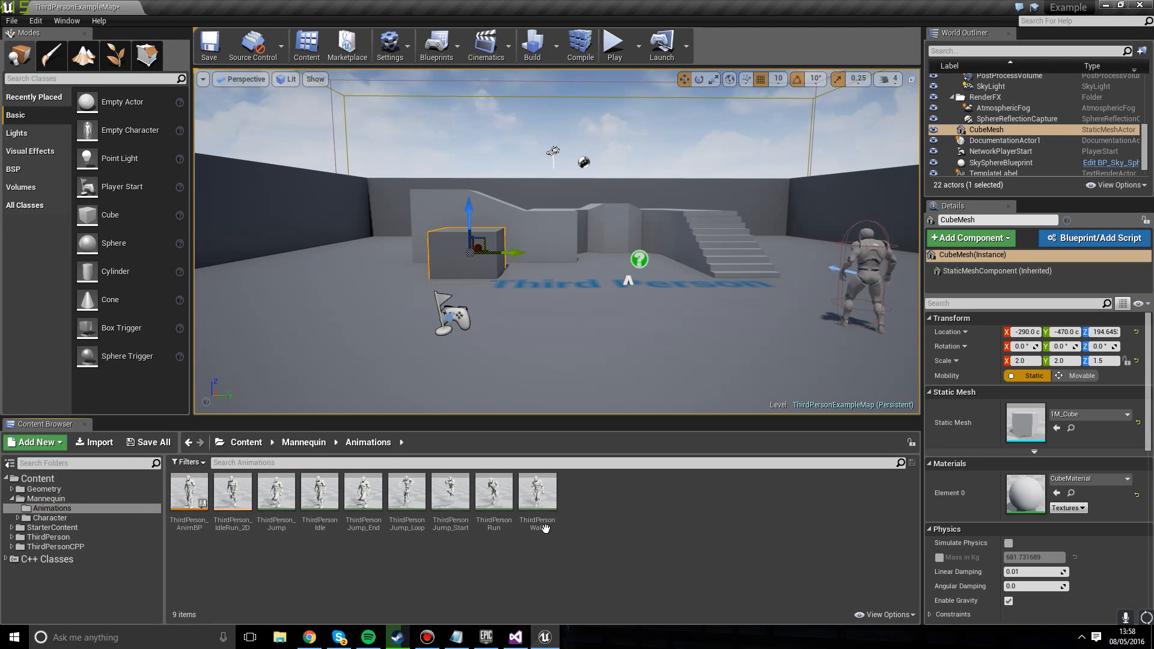
key(alt+Left)
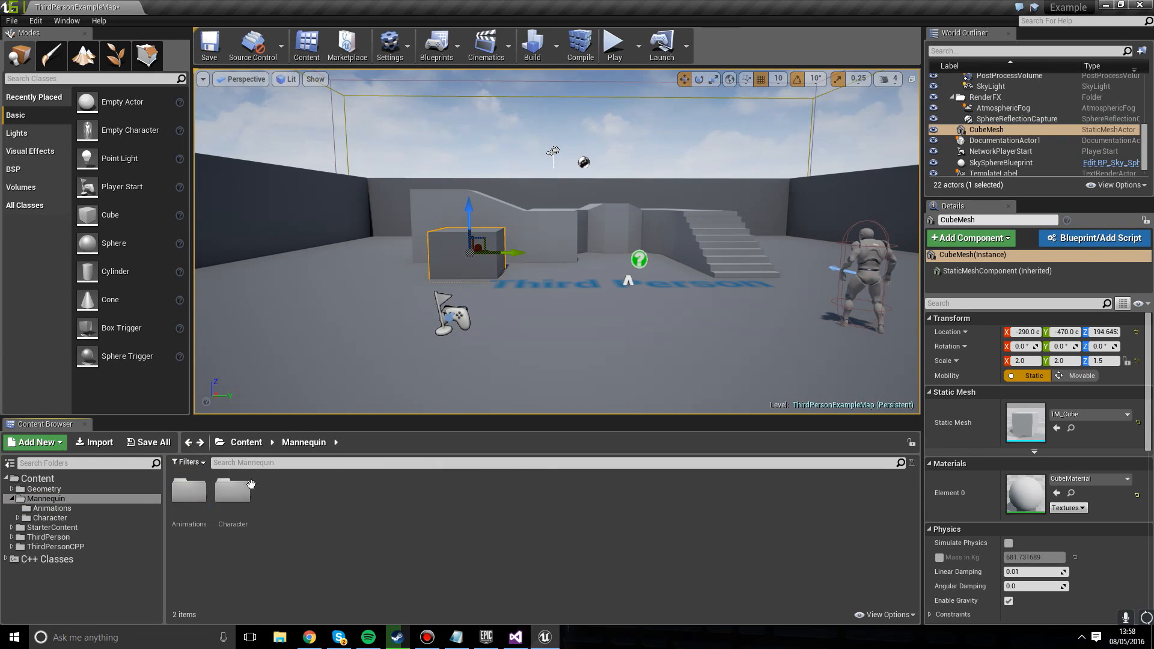
double_click(251, 487)
double_click(232, 490)
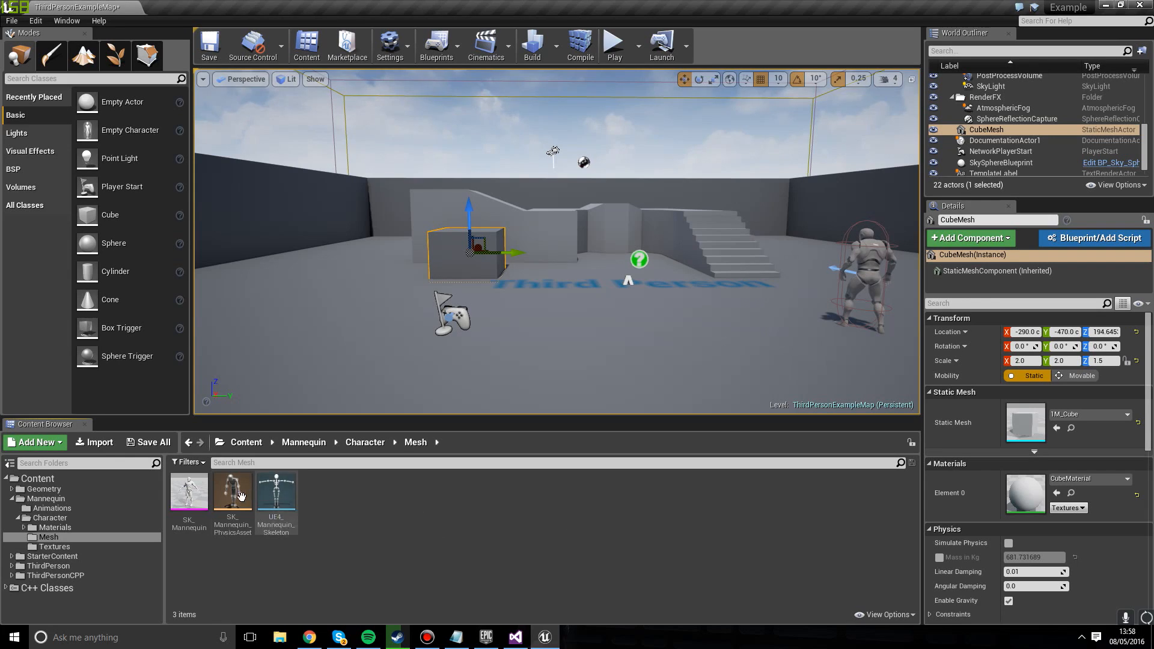
key(alt+Left)
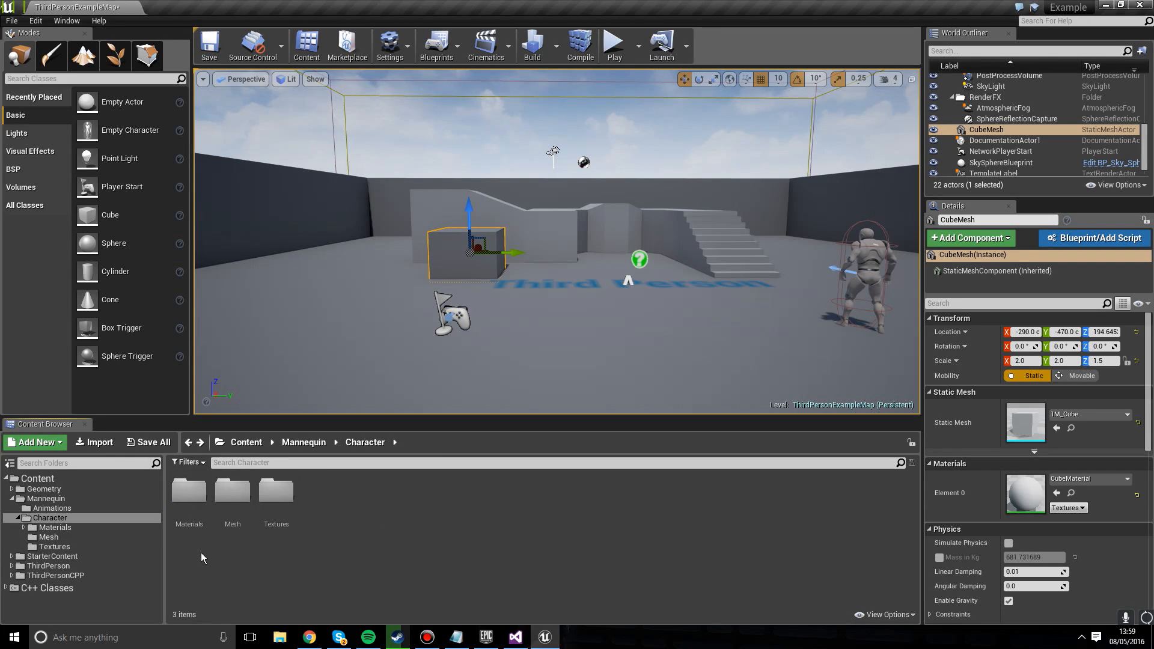
Step: Collapse the Mannequin folders and open the Example folder under C++ Classes to view the project's classes
click(18, 518)
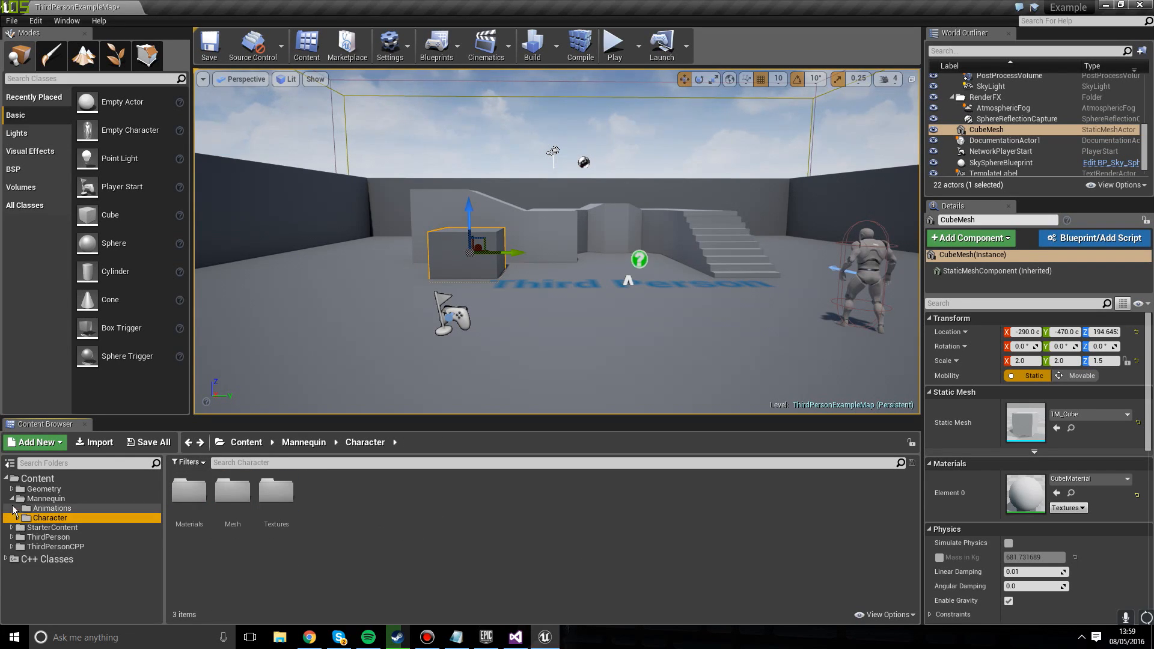
click(11, 498)
click(13, 539)
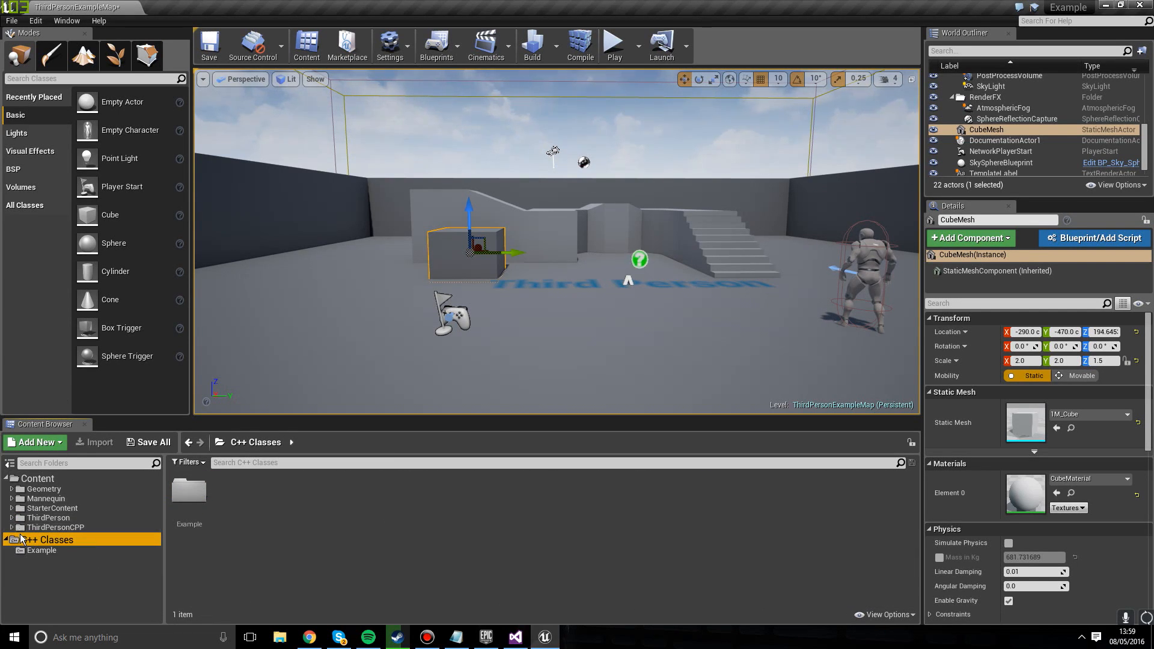
click(39, 547)
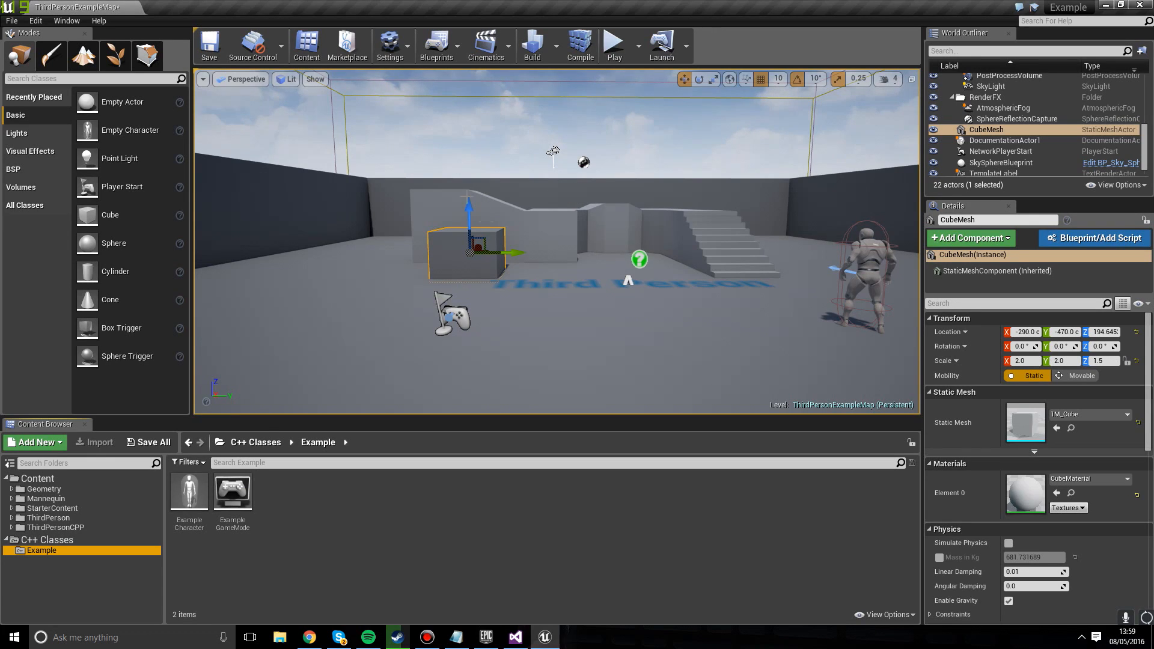
Step: Switch to Visual Studio to show the Example solution, return to the Unreal editor and examine the selected box's details
right_drag(482, 221, 518, 207)
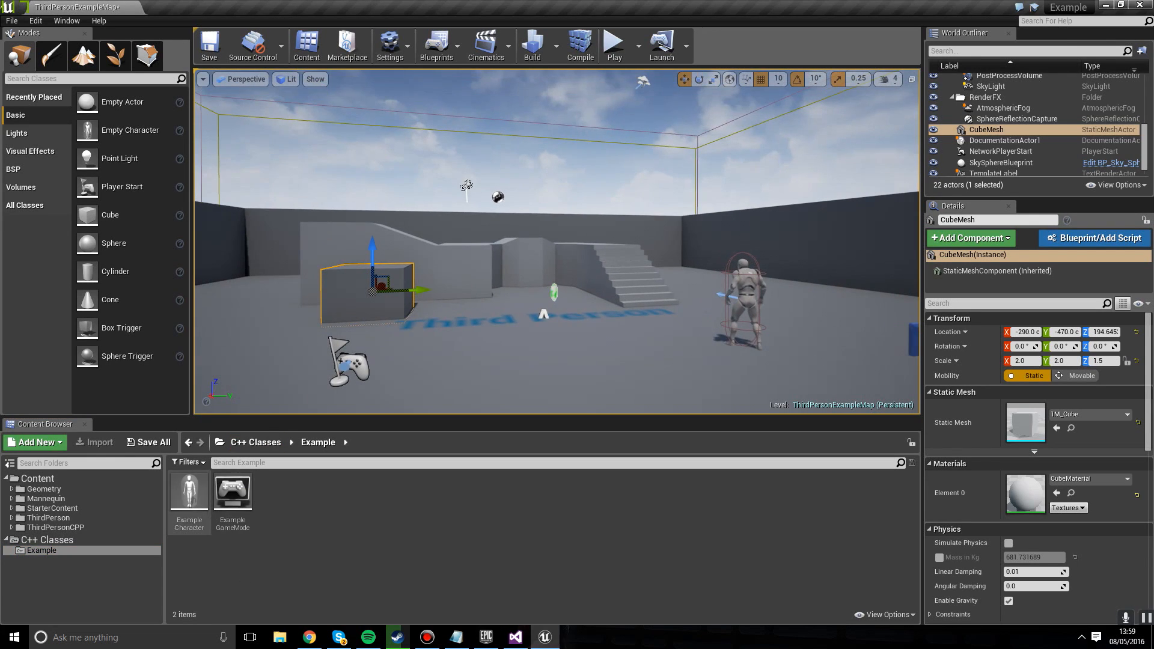
click(516, 638)
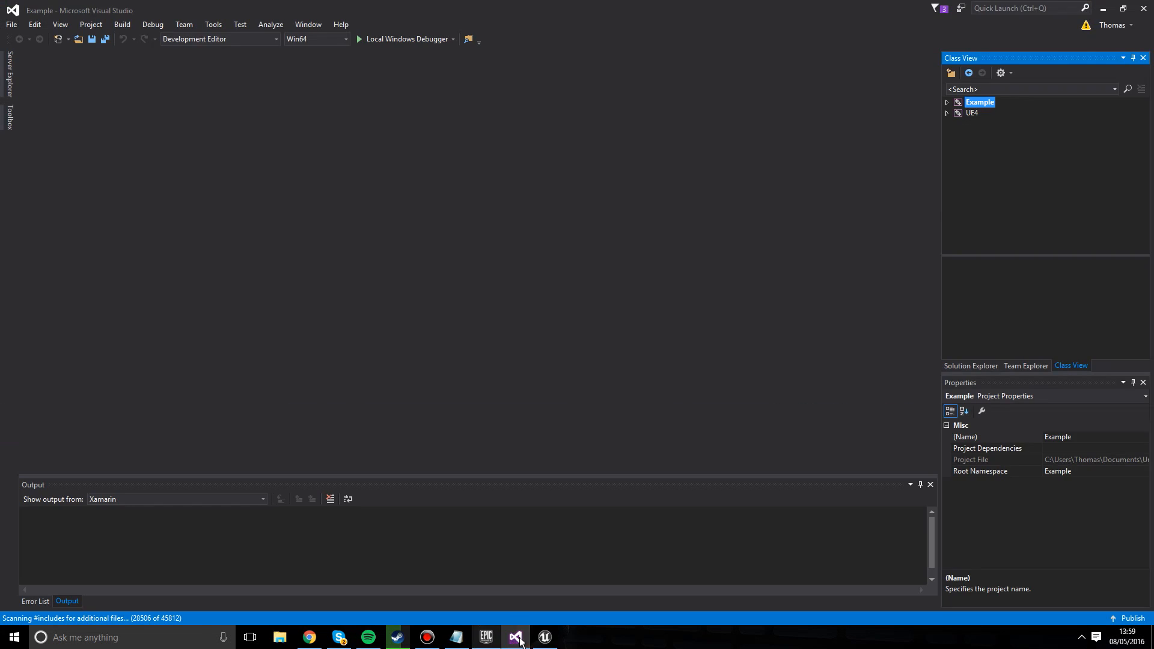
click(521, 642)
right_drag(534, 288, 505, 318)
scroll(1015, 441, down, 2)
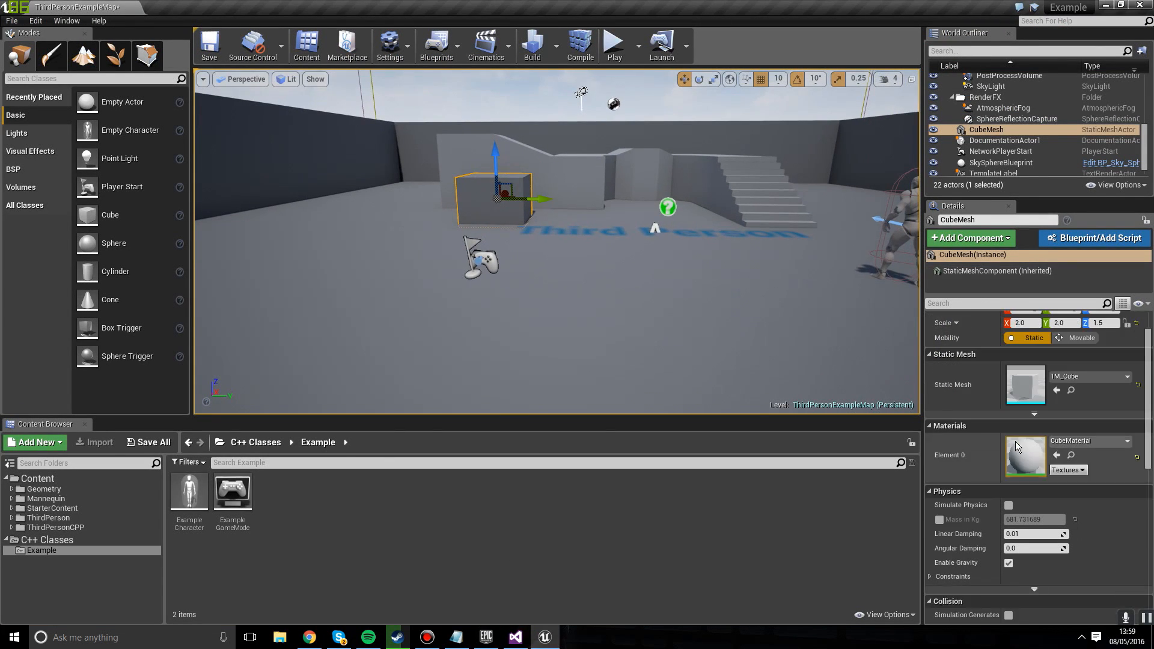
scroll(1015, 441, up, 2)
right_drag(505, 319, 502, 288)
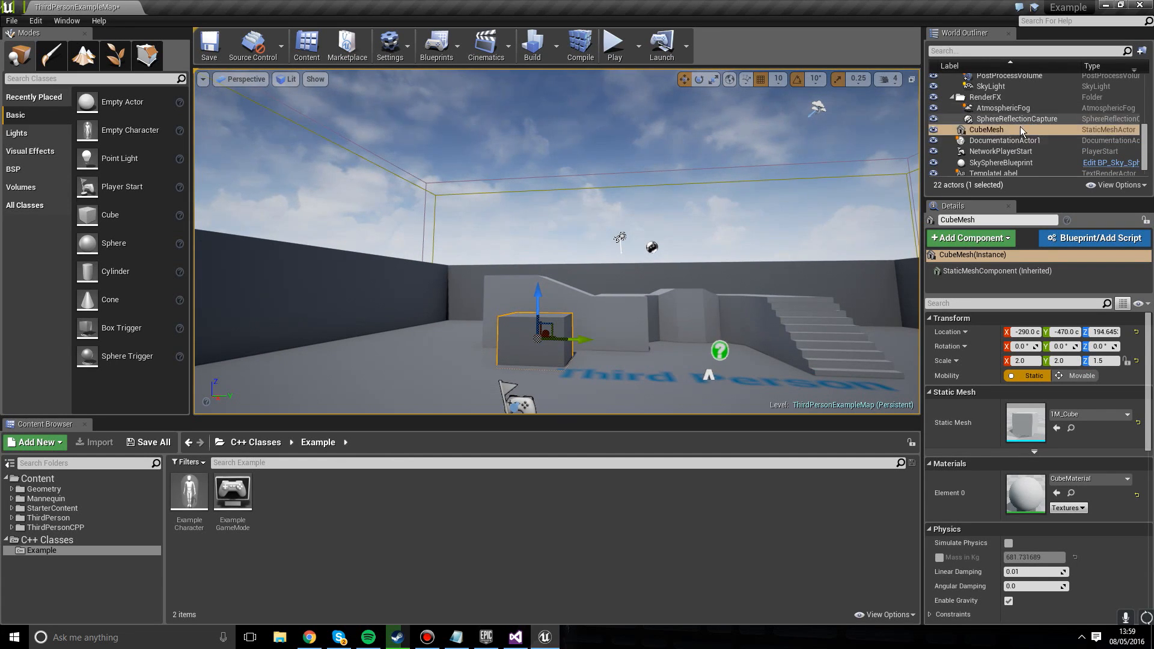
Step: Select CubeMesh in the World Outliner, assign it the M_Brick_Clay_New material and view the textured box up close
click(1001, 119)
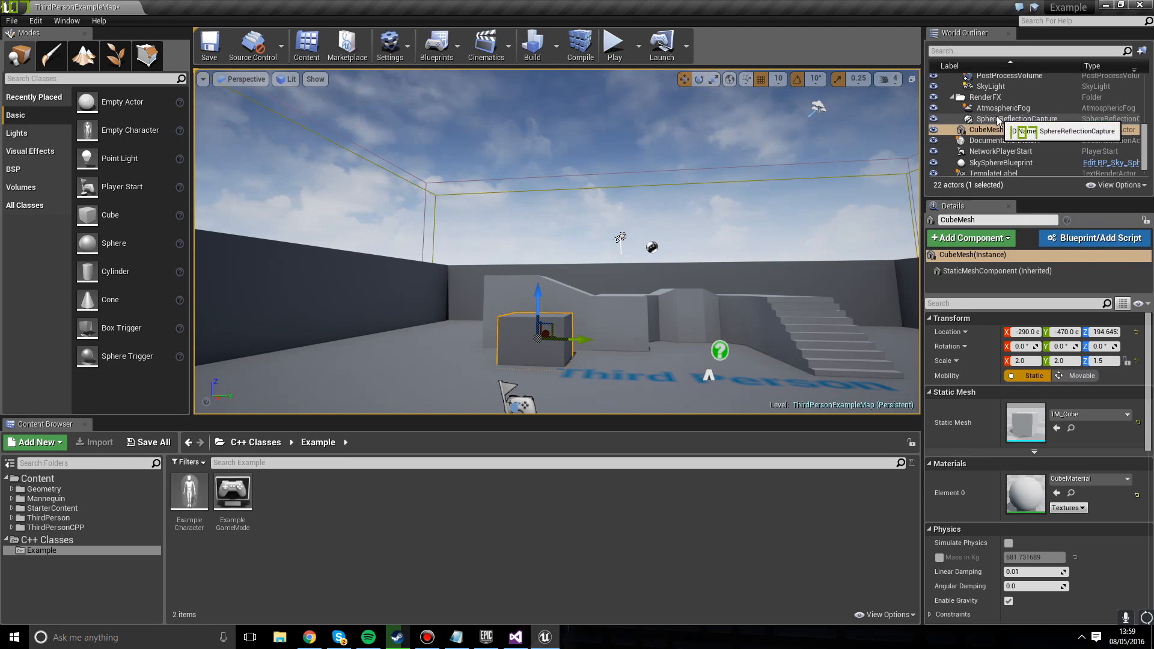
click(1003, 131)
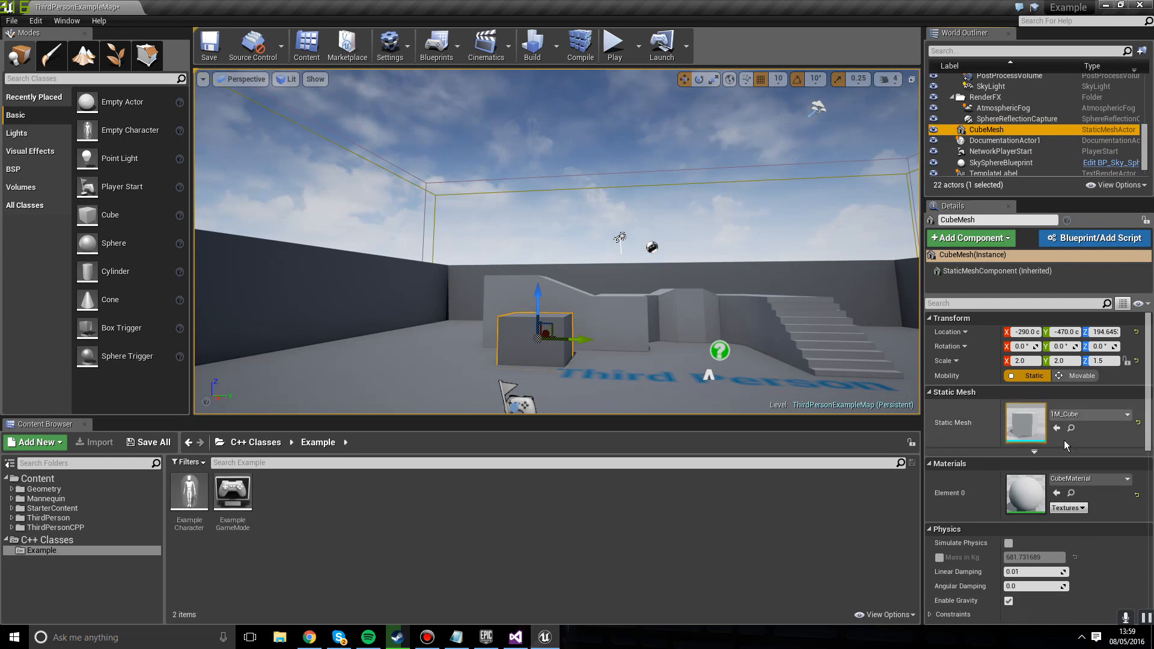
right_drag(800, 337, 801, 336)
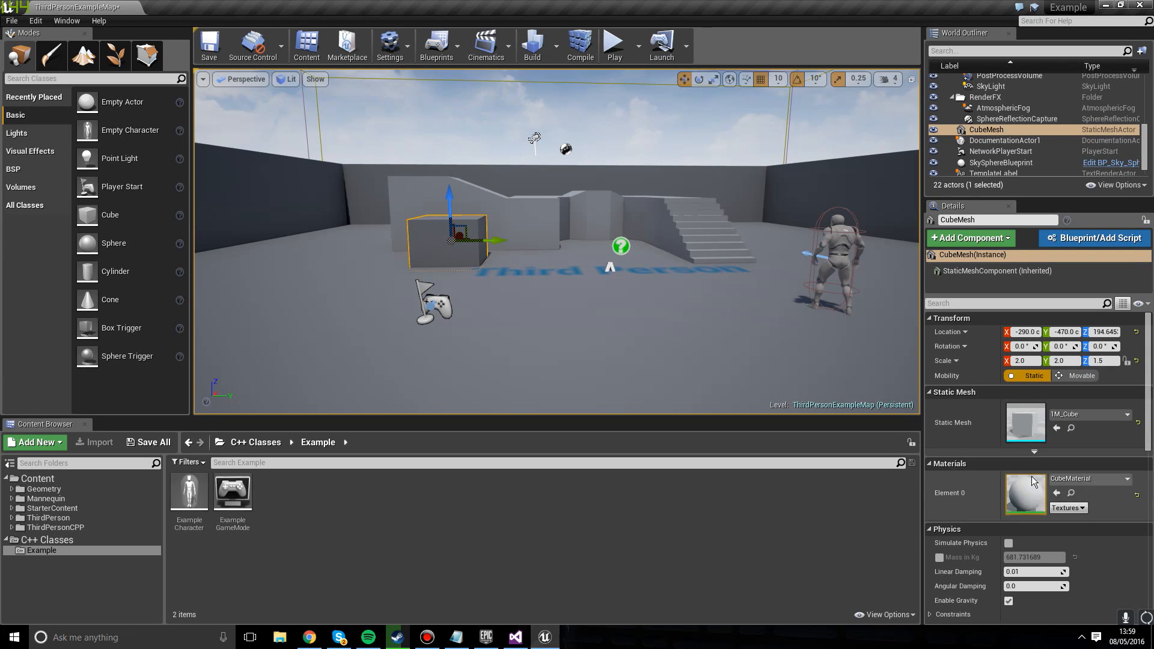
click(1082, 478)
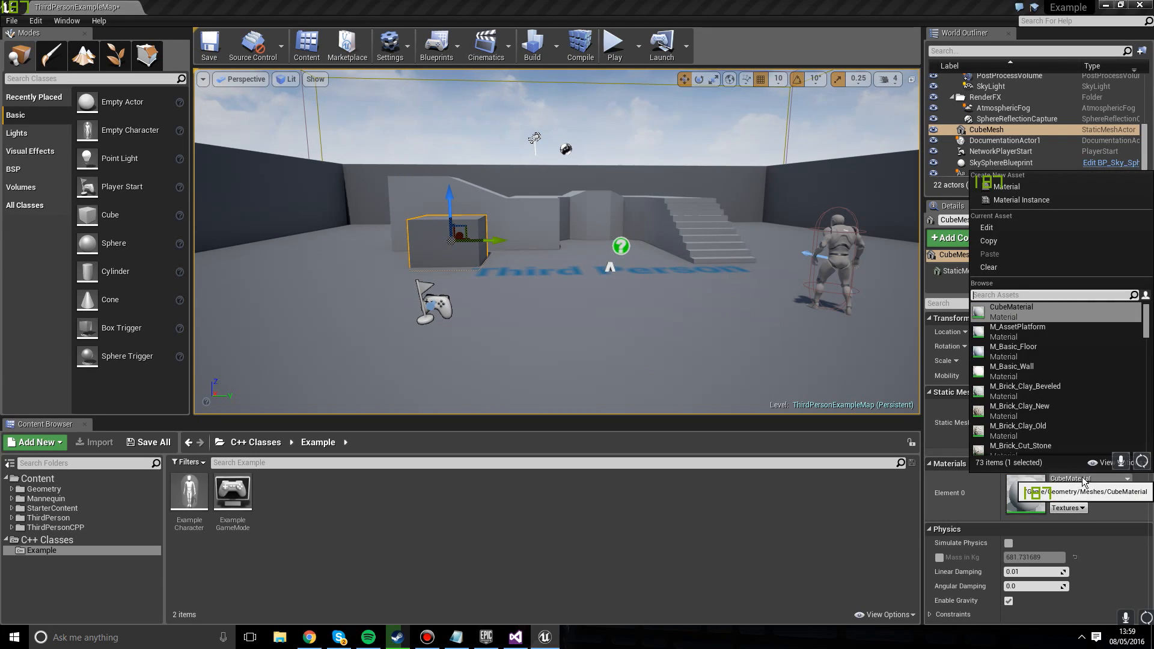
click(1058, 414)
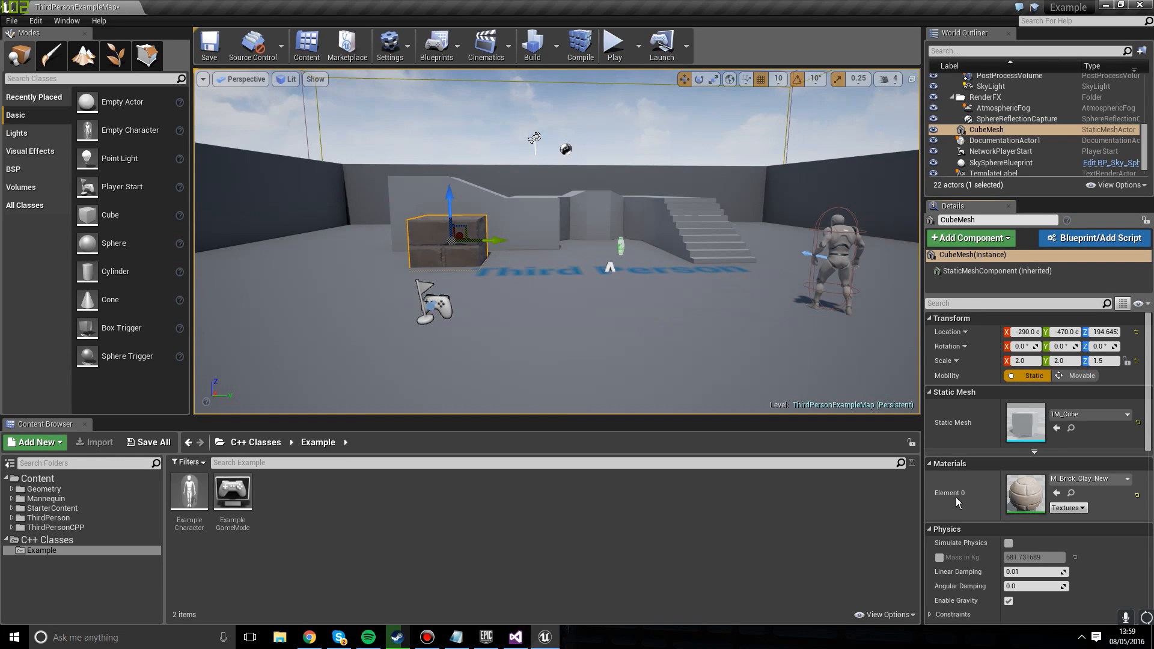
key(w)
right_drag(752, 325, 669, 366)
key(s)
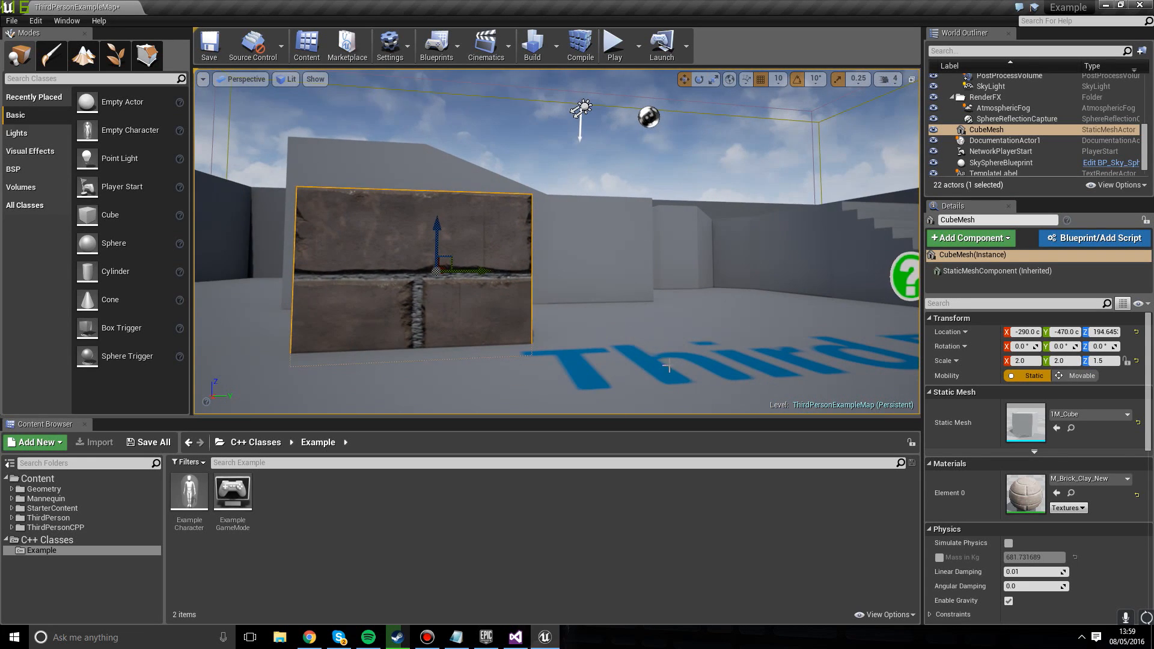
click(1098, 479)
click(1092, 478)
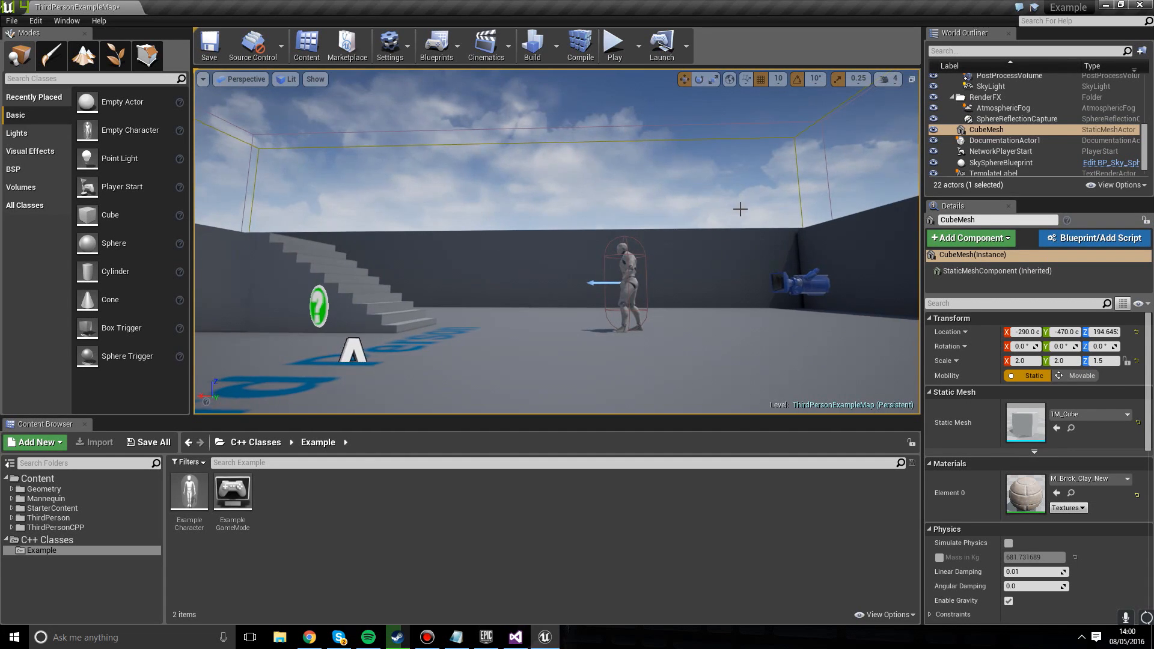
Step: Select SkySphereBlueprint in the World Outliner and raise its Sun Brightness to about 239
double_click(1001, 162)
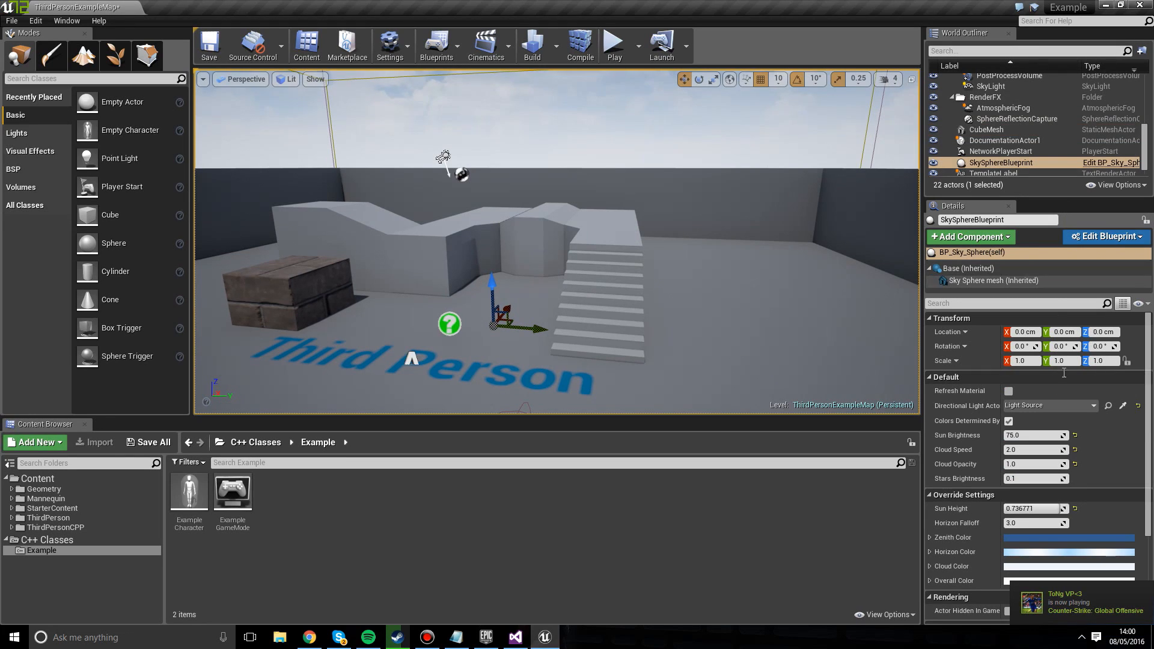
click(1015, 434)
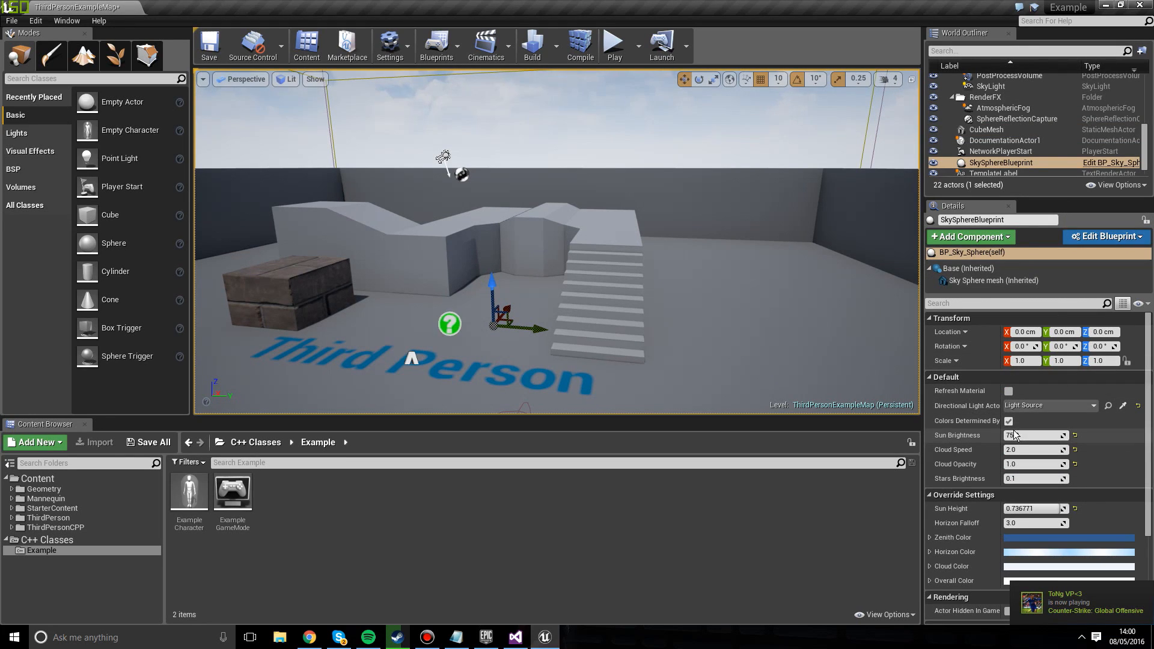
key(Return)
click(1015, 163)
key(f)
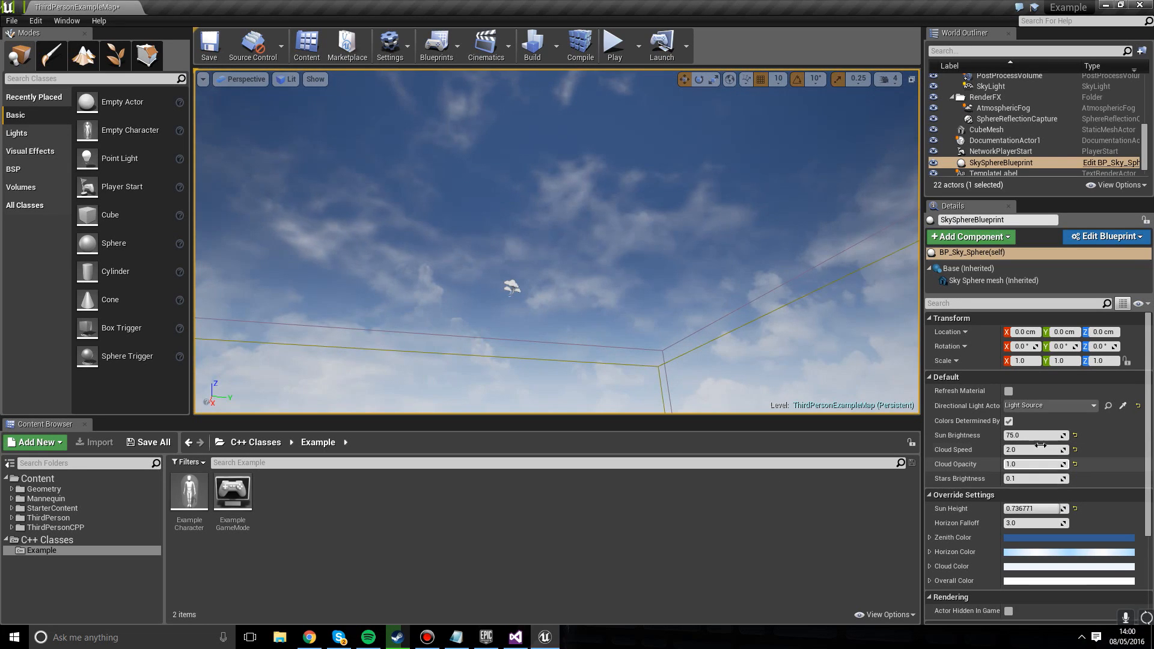
drag(1033, 435, 1058, 435)
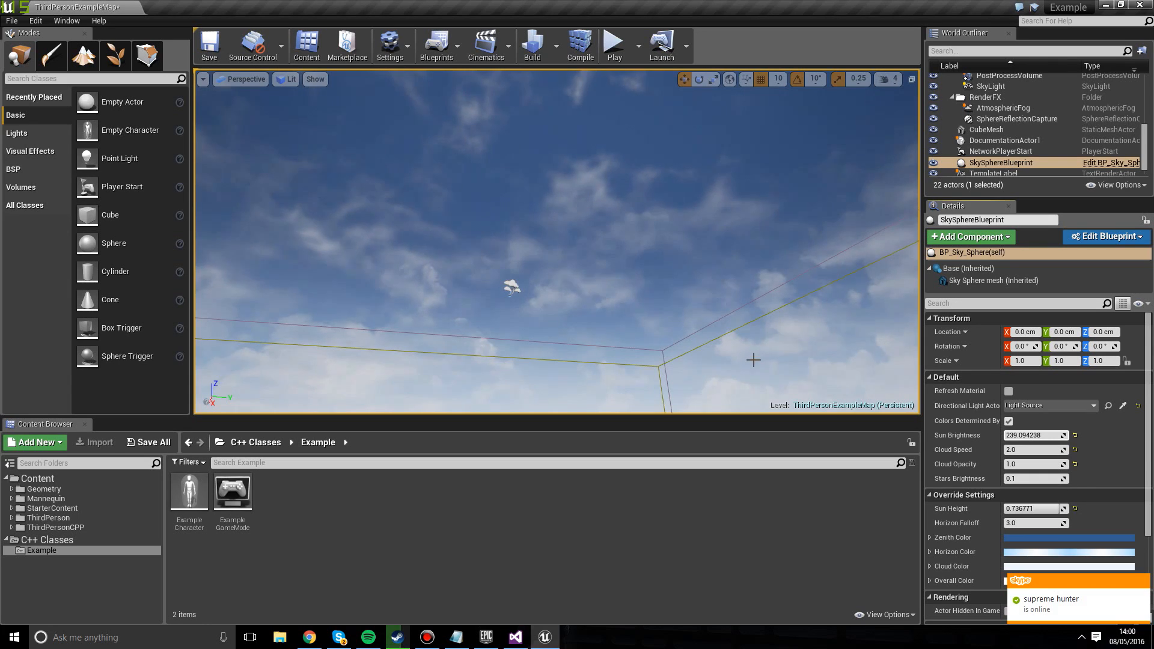
Step: Raise the sky sphere's Cloud Speed to about 214, and lower it to about 2.44
right_drag(754, 361, 756, 361)
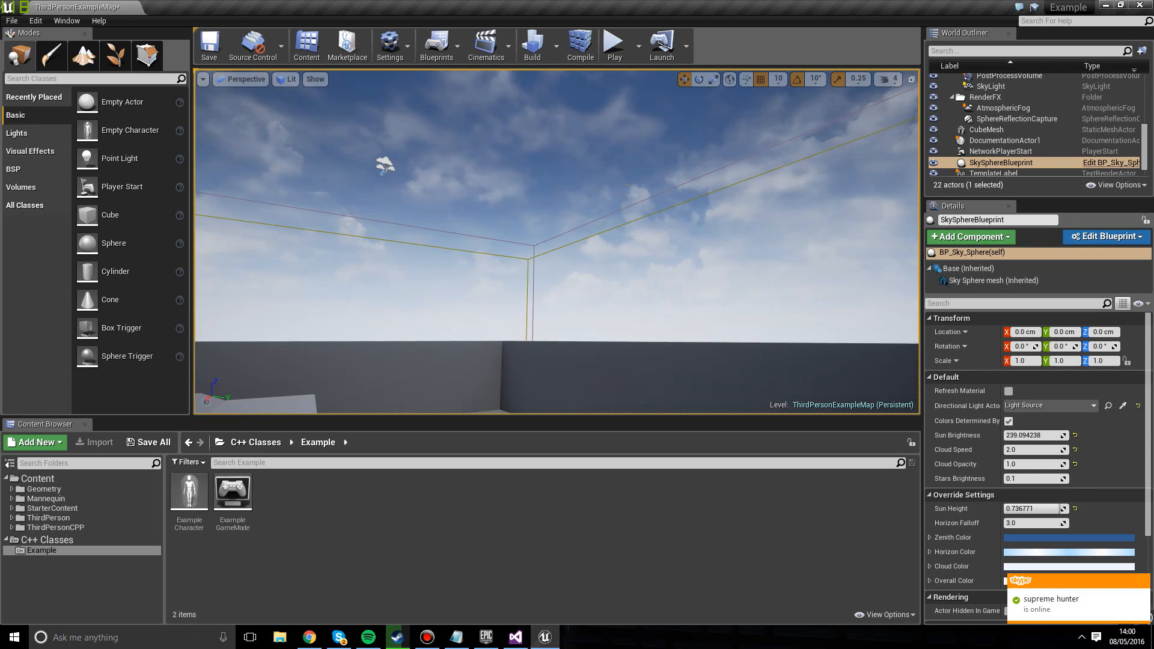
right_drag(629, 217, 629, 197)
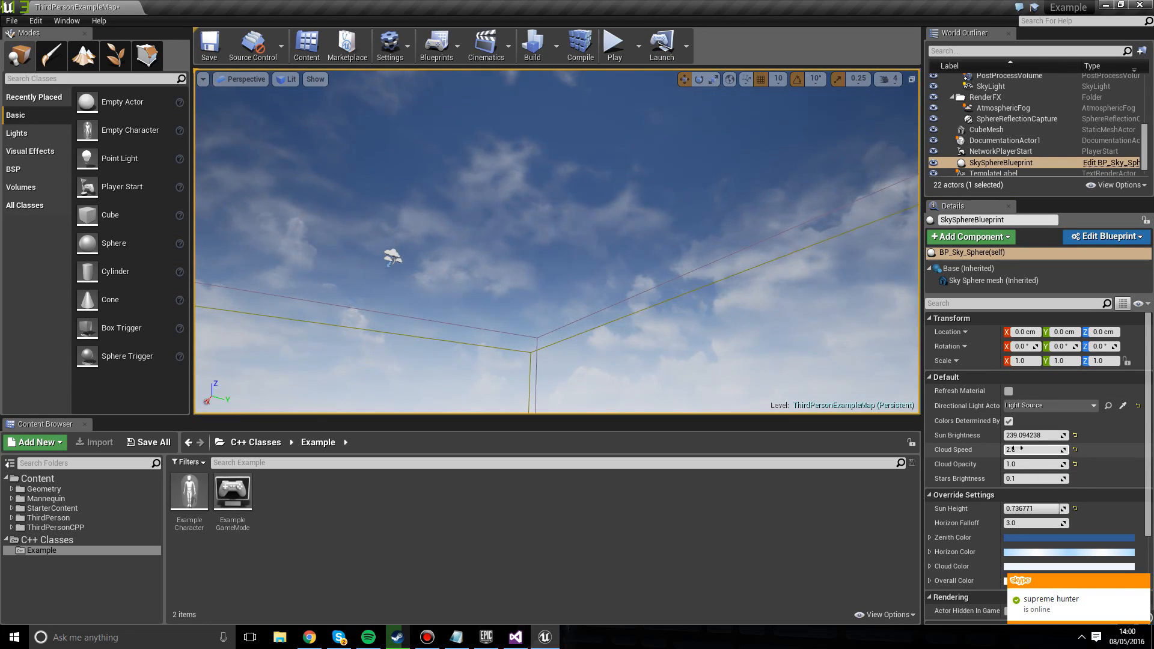
drag(1032, 449, 1058, 450)
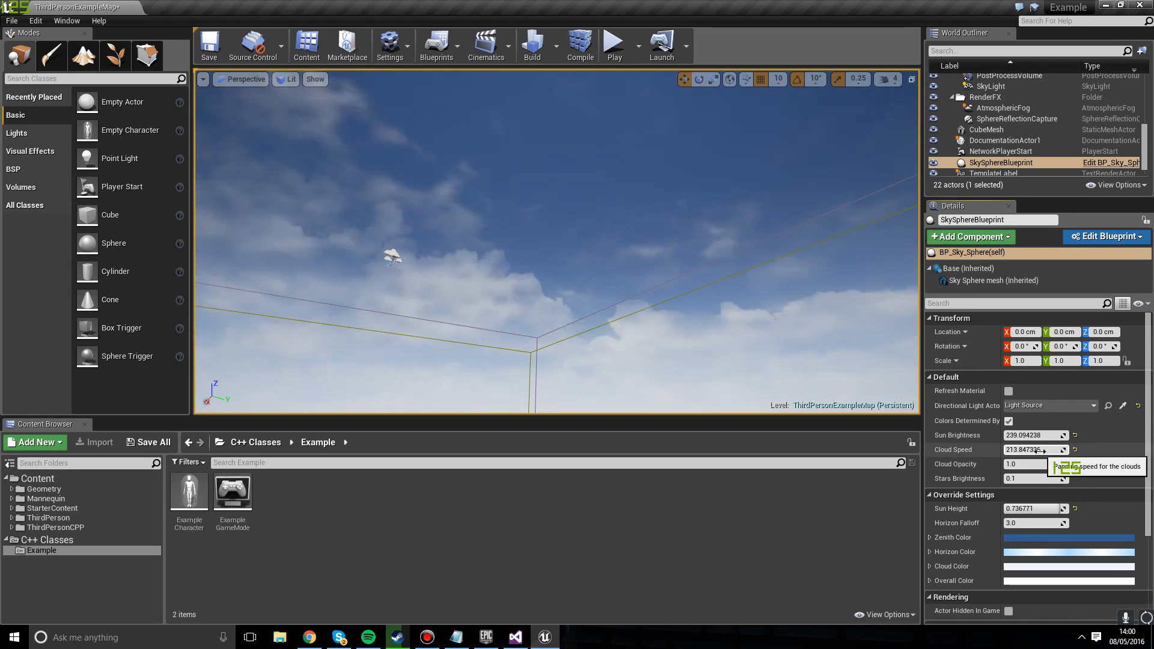
drag(1043, 450, 1011, 450)
right_drag(884, 327, 884, 420)
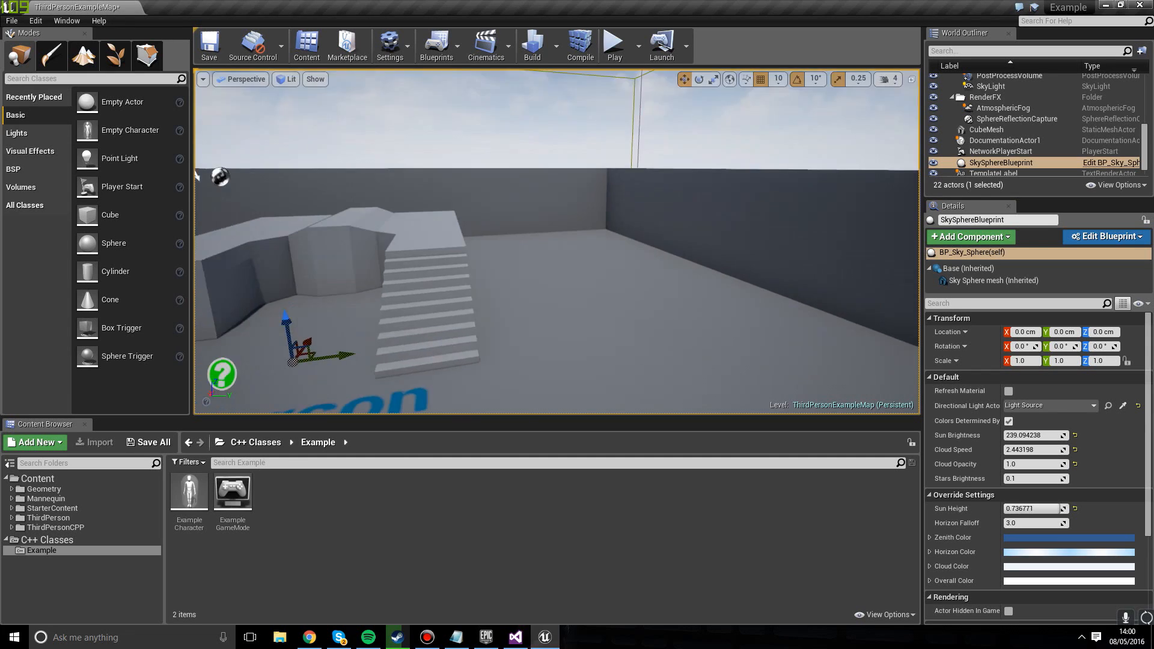
right_drag(841, 208, 738, 217)
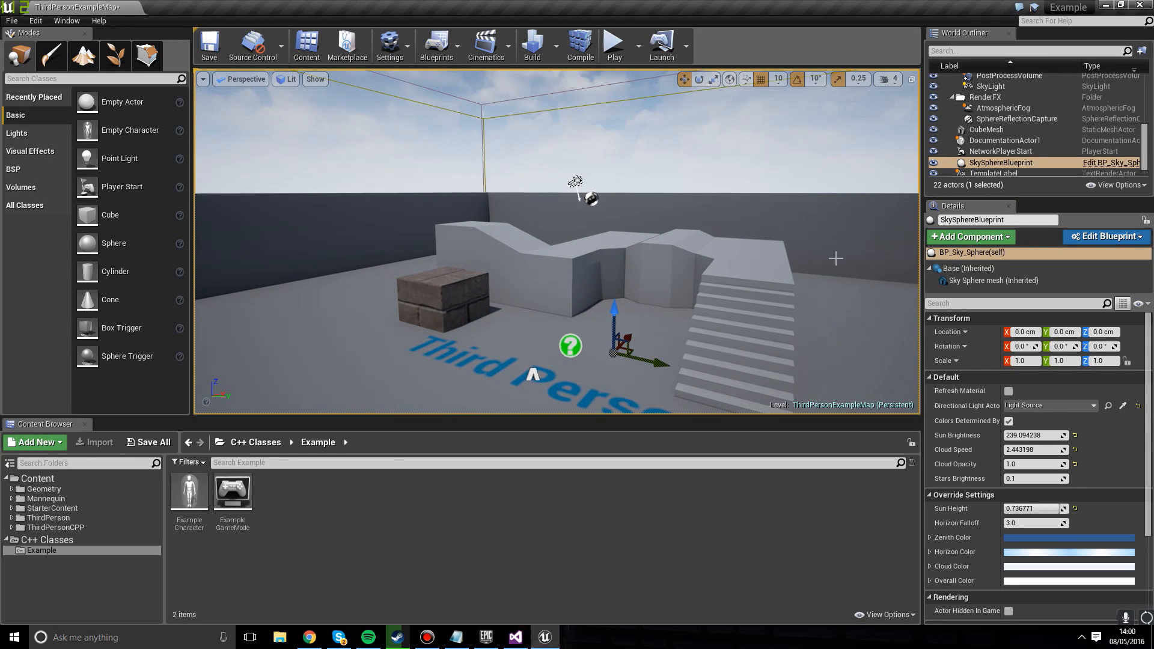
right_drag(842, 258, 813, 258)
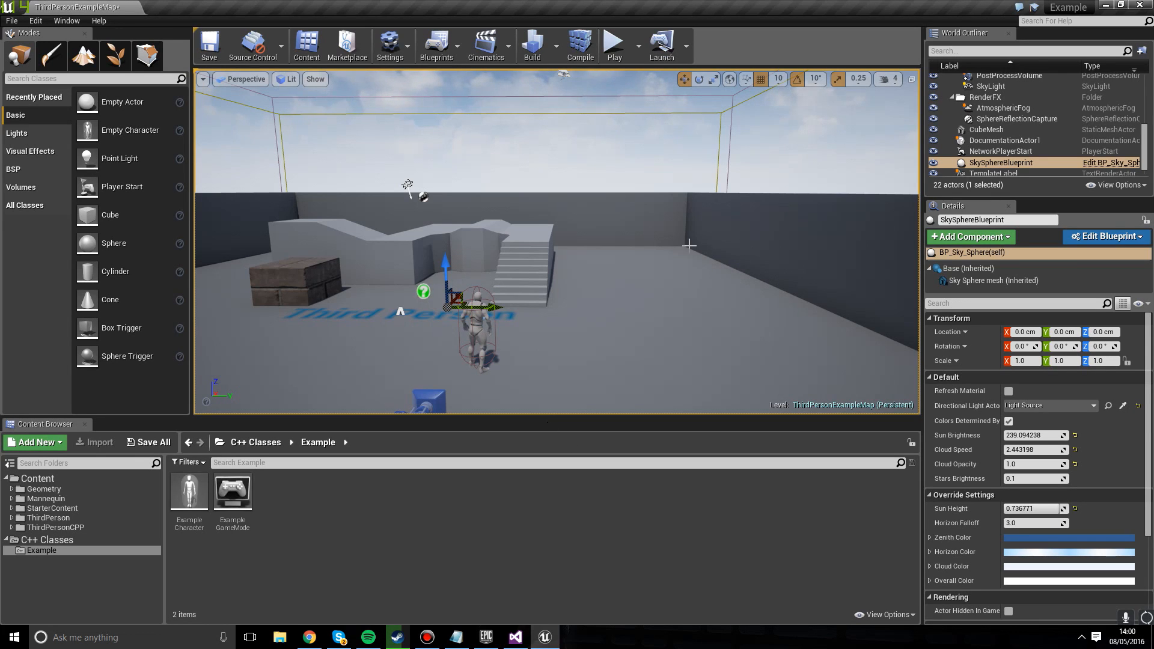
Step: Select the LightmassImportanceVolume by its outline above the arena and view its extent
click(674, 114)
drag(697, 112, 656, 106)
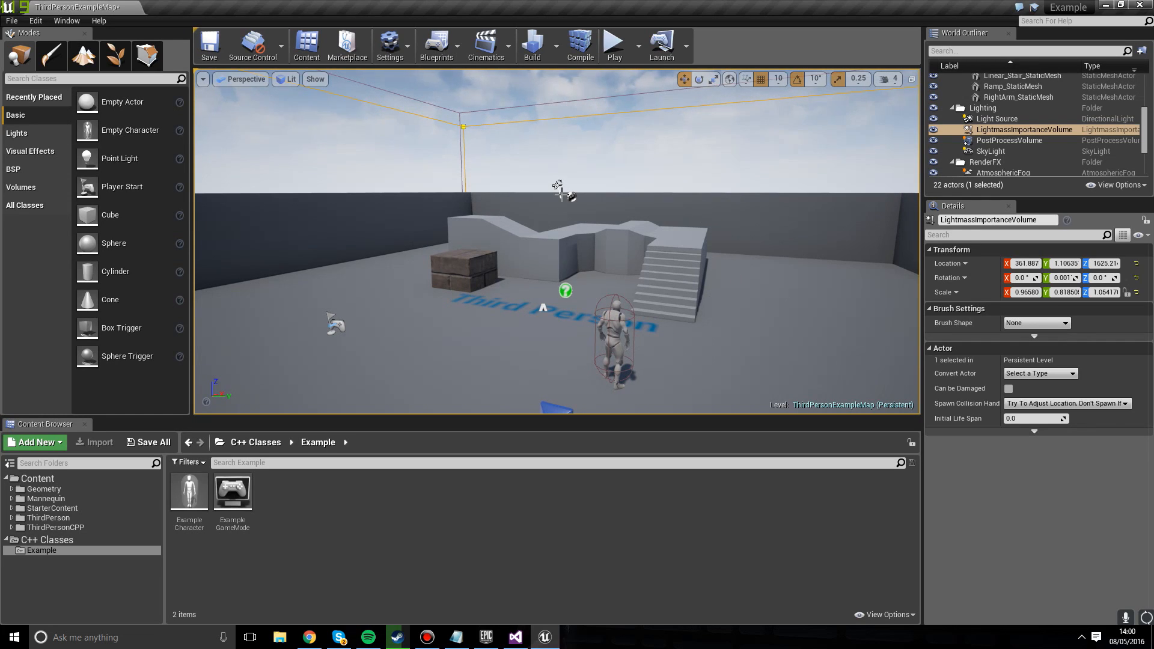
right_drag(557, 185, 707, 140)
key(s)
key(w)
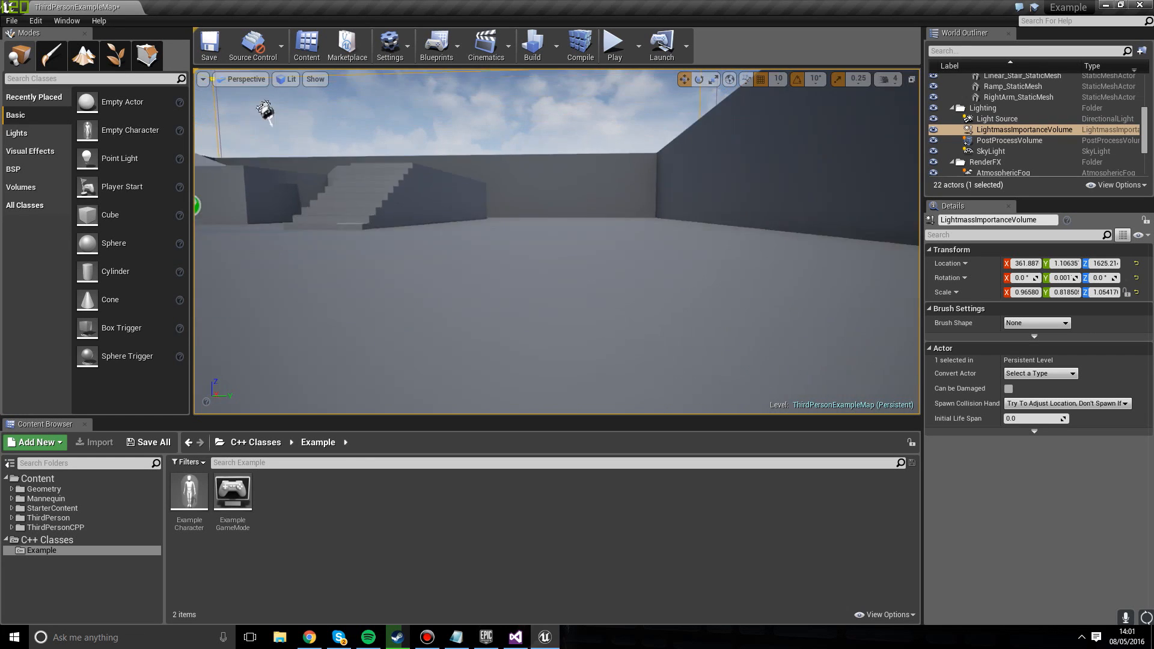
Step: Demonstrate flying the viewport camera forward, backward and sideways around the arena
right_drag(706, 139, 683, 142)
key(a)
key(d)
key(a)
key(d)
key(a)
key(a)
key(d)
key(a)
key(a)
key(s)
key(w)
key(s)
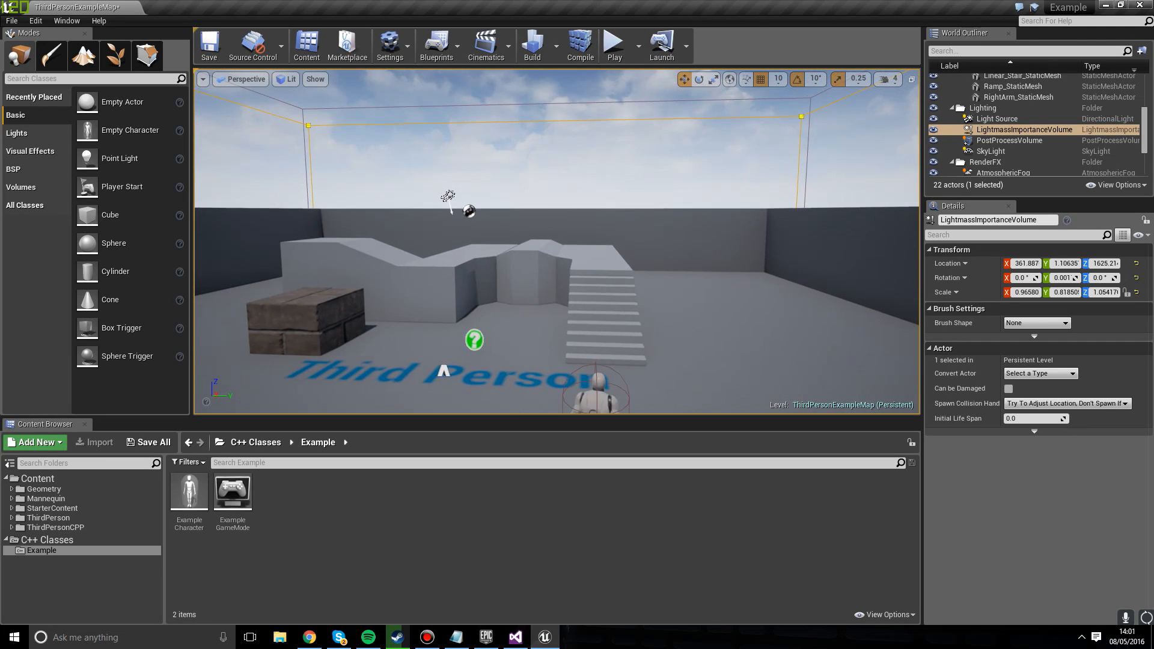
key(w)
right_drag(683, 142, 781, 137)
key(f)
key(w)
key(w)
key(w)
key(w)
key(w)
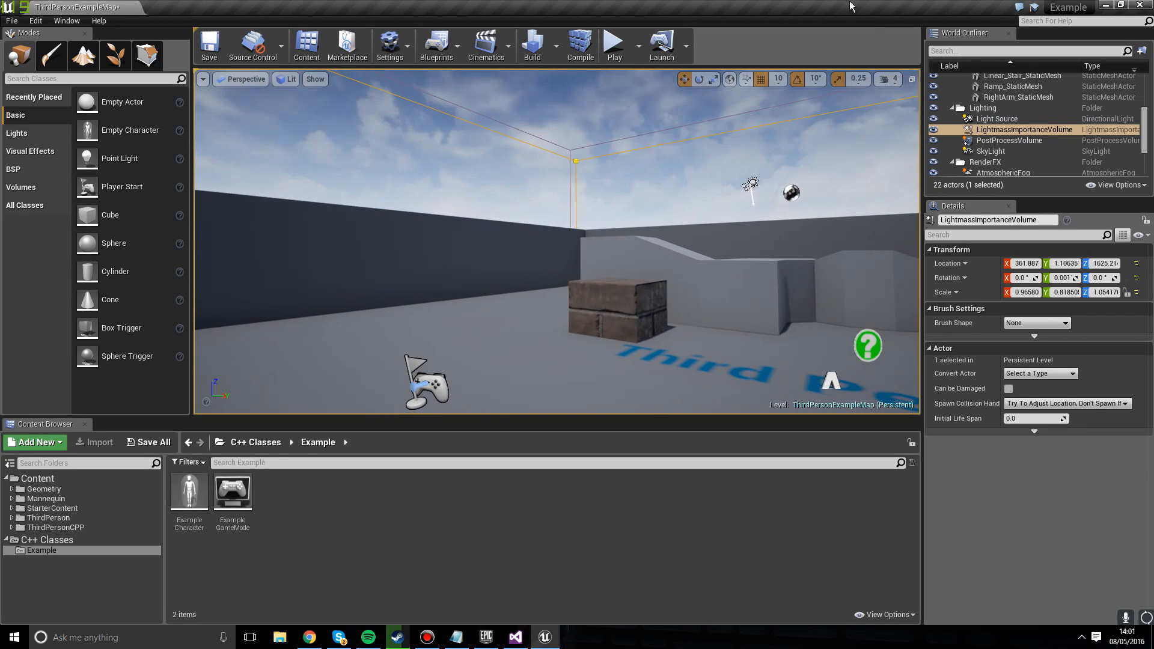
Step: Set the viewport camera speed to 1 and try flying around the arena at that speed
click(894, 85)
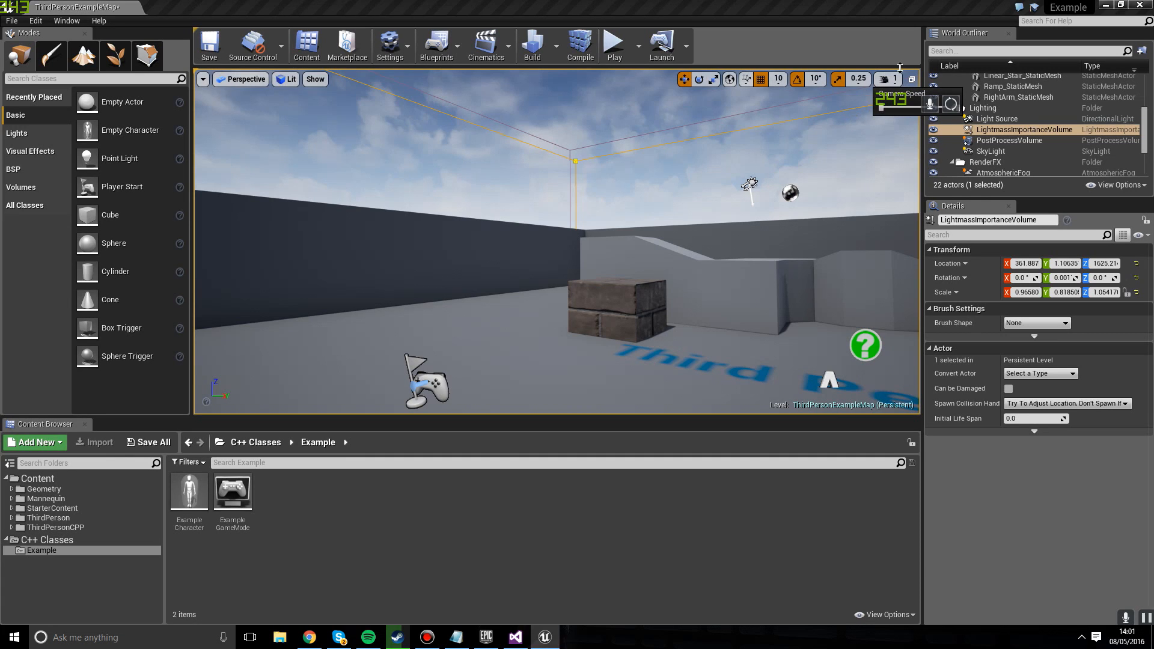
click(891, 80)
click(891, 80)
key(w)
right_drag(782, 151, 890, 181)
key(s)
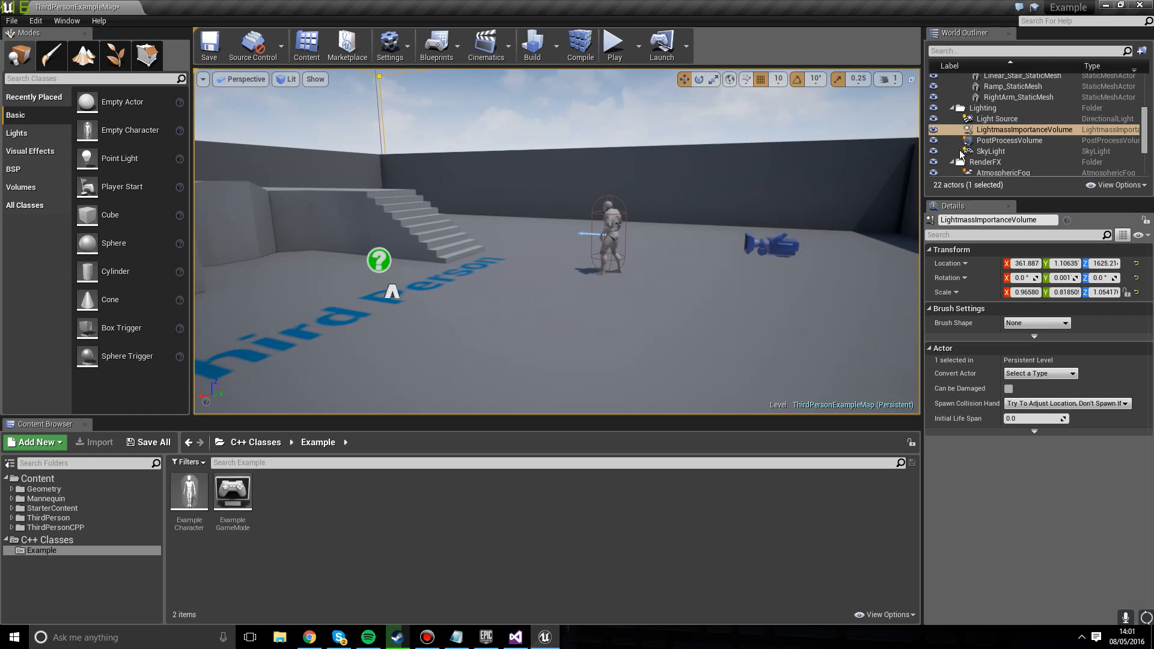
Step: Set the viewport camera speed to 2 and fly over the arena to compare the movement
click(889, 80)
drag(880, 112, 885, 108)
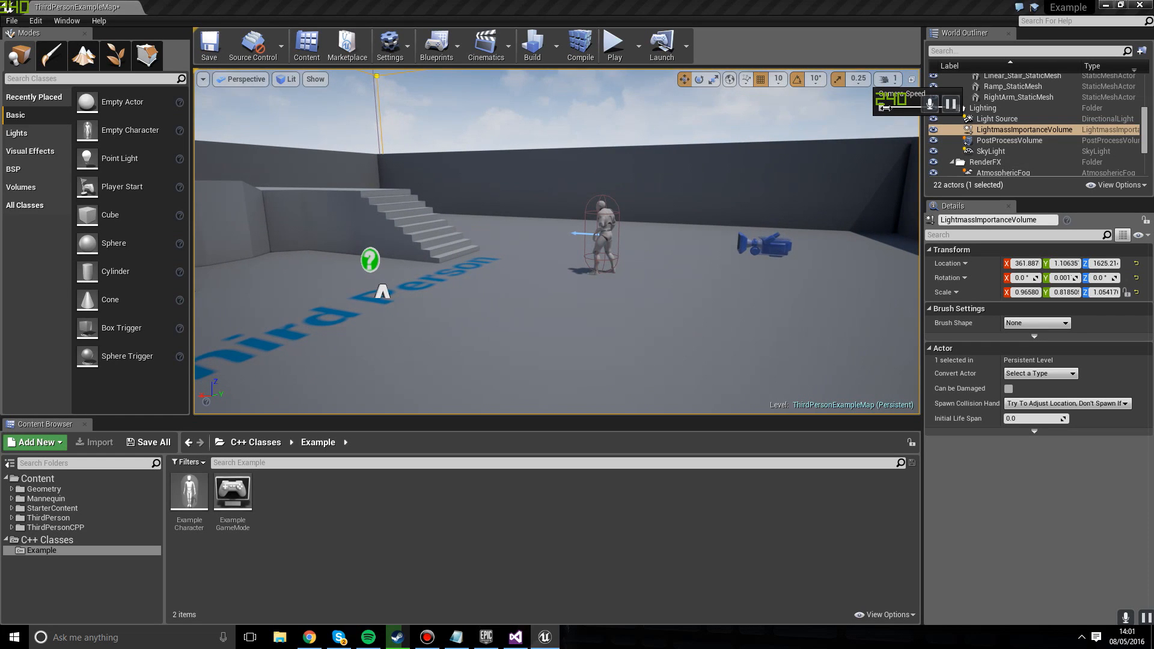
right_drag(832, 110, 770, 109)
key(d)
key(w)
right_drag(620, 118, 616, 173)
key(e)
right_drag(715, 354, 709, 295)
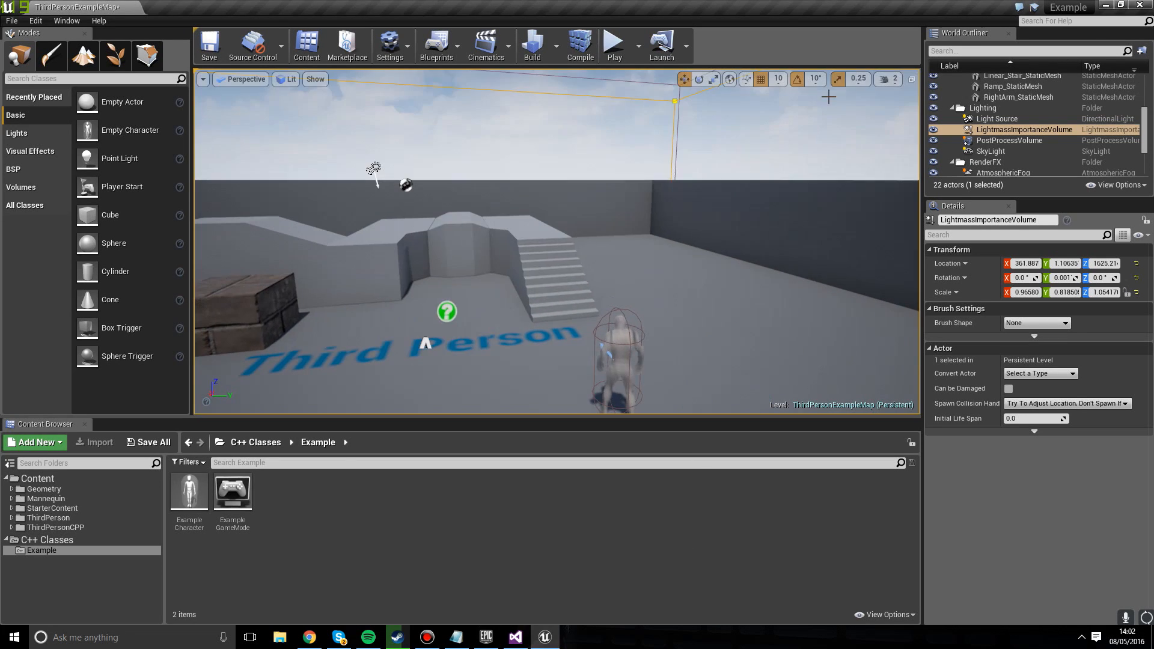
Step: Set the viewport camera speed to 3 and show the available scale grid snap values
click(886, 91)
click(887, 81)
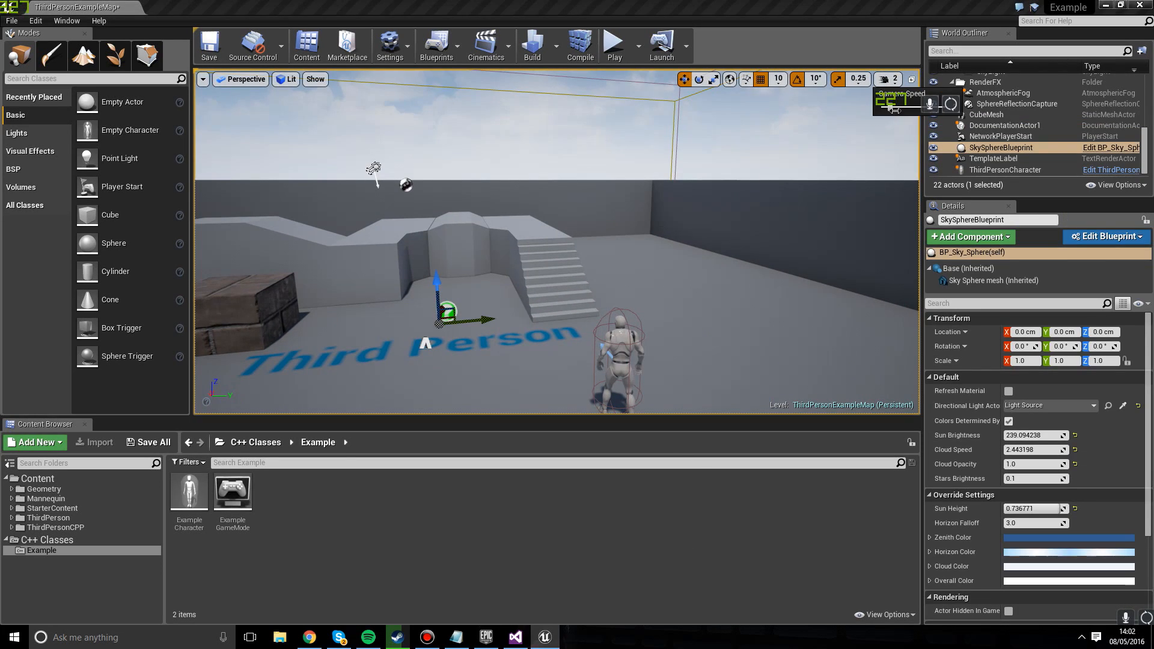
drag(895, 109, 902, 109)
click(857, 78)
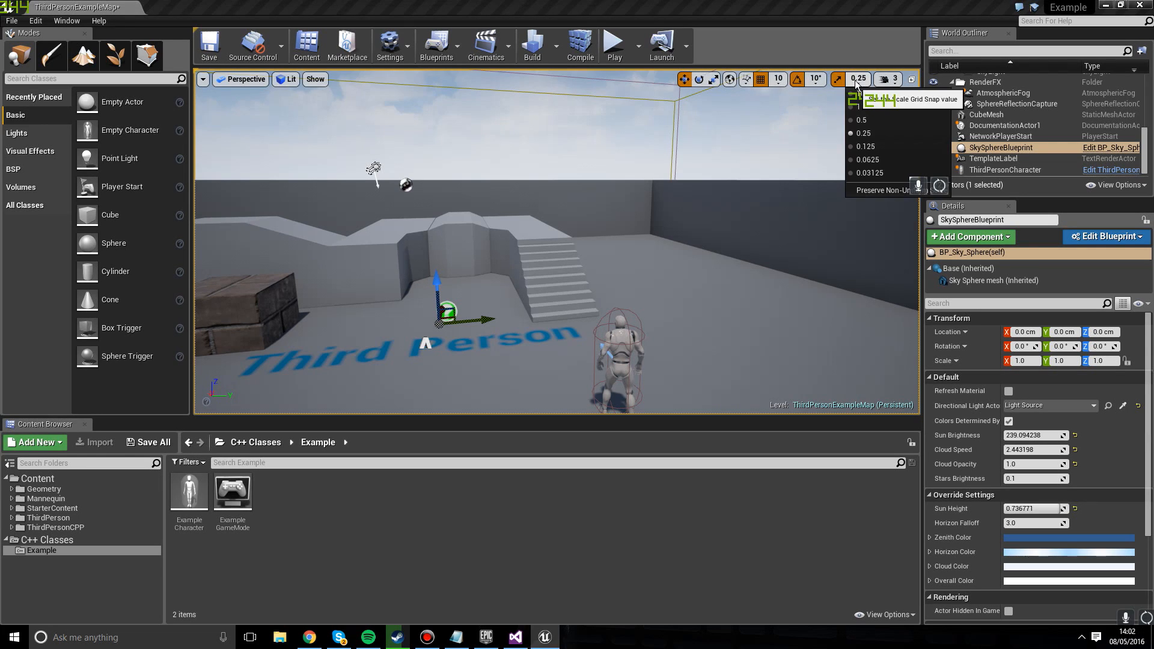
right_drag(648, 255, 601, 251)
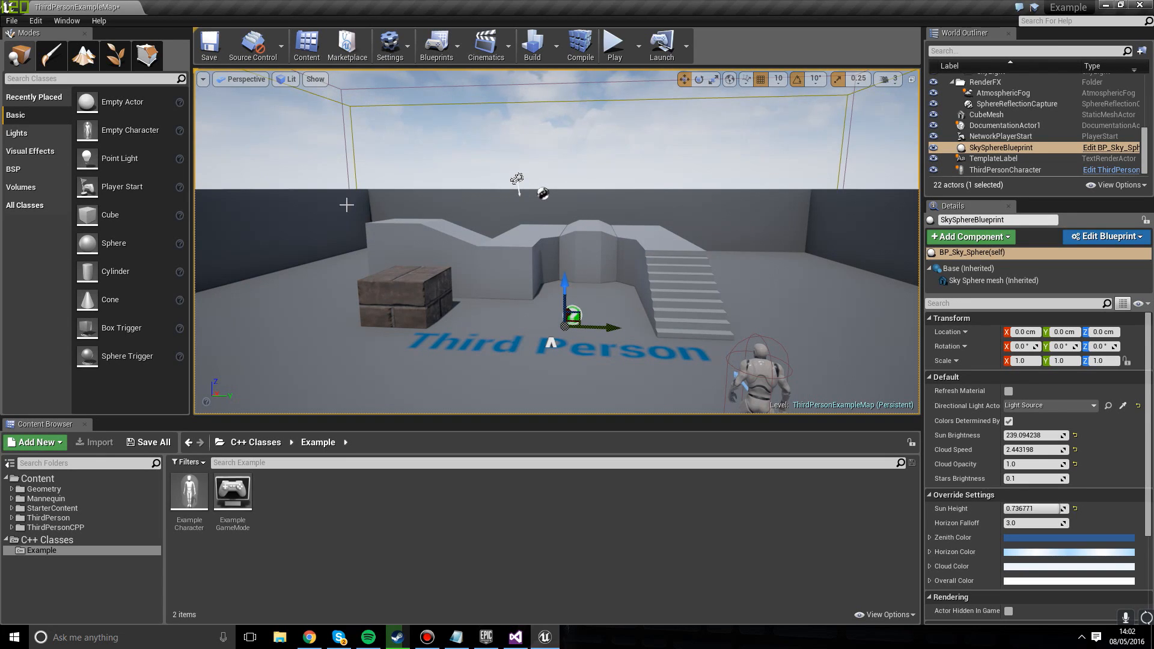
Step: Select and focus the brick box, move it along Y to -840 with the camera following, and bring it back to -480
click(413, 297)
key(f)
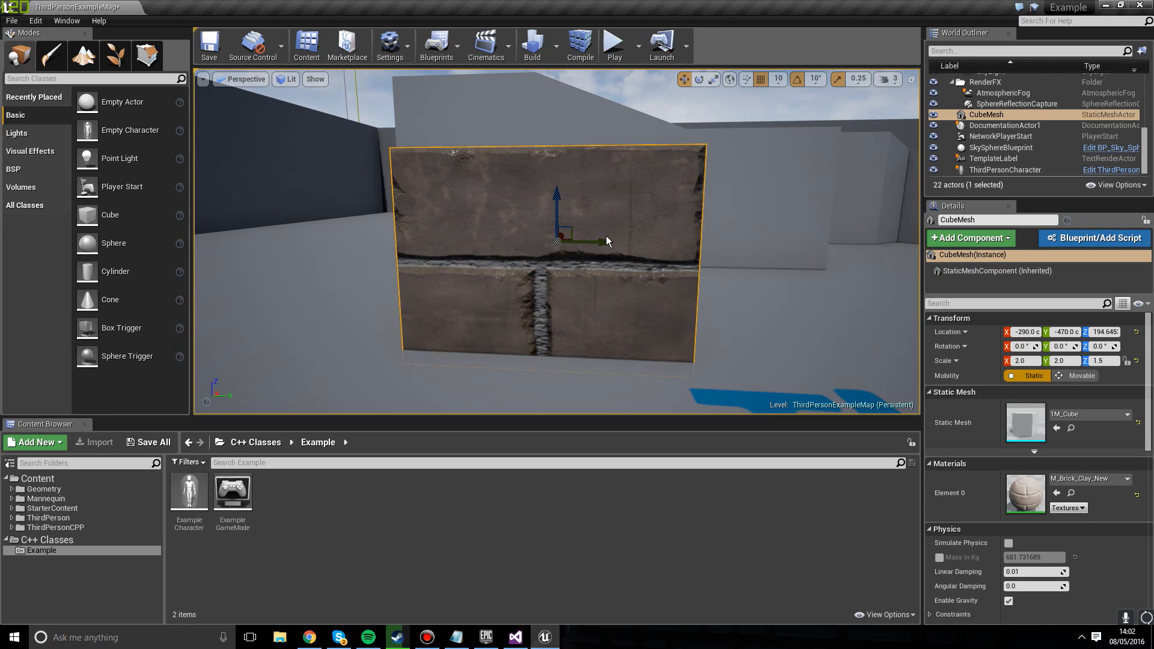
shift+drag(603, 244, 380, 247)
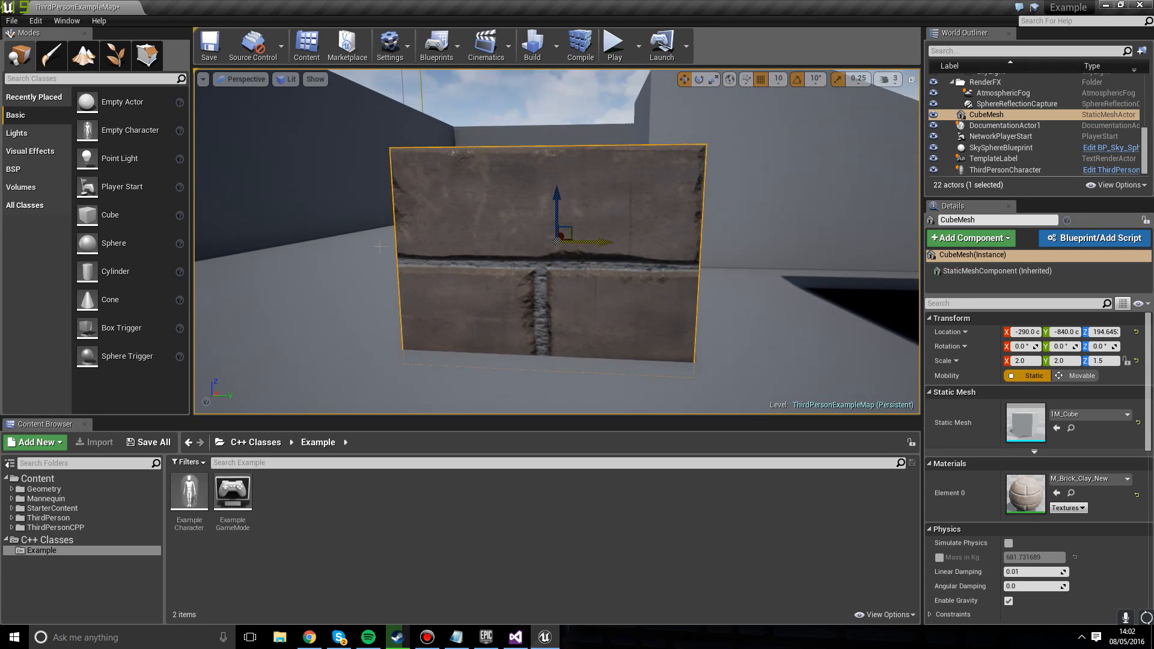
drag(604, 246, 730, 246)
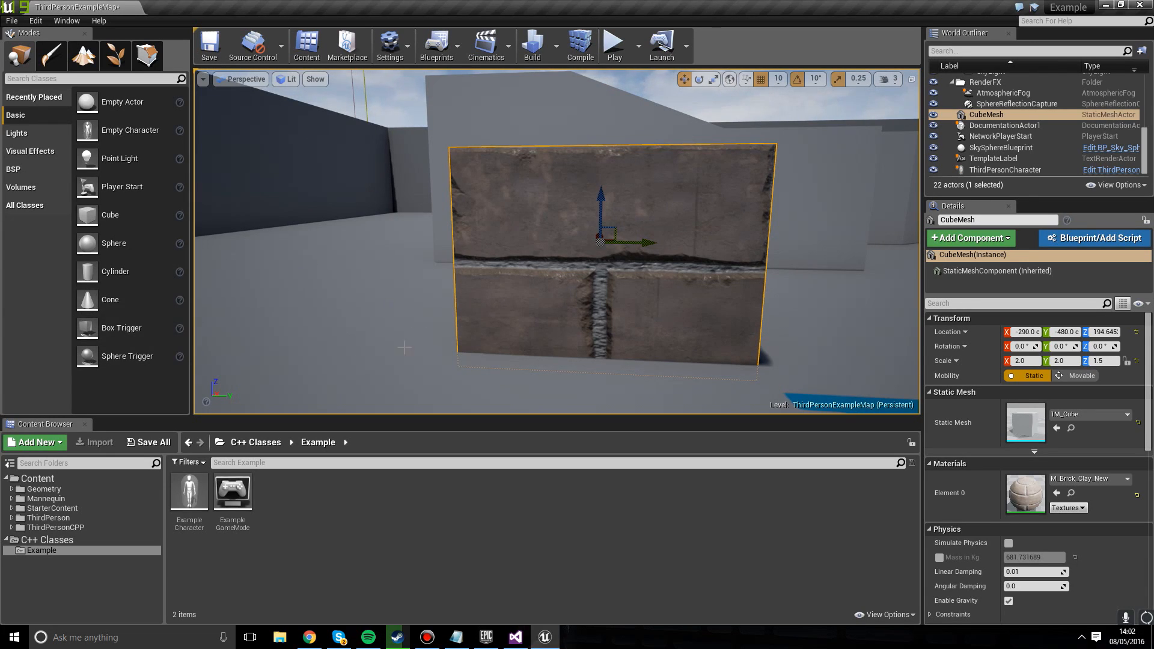
Step: Zoom in and out on the brick box and orbit the camera to view it from different angles
scroll(557, 241, up, 4)
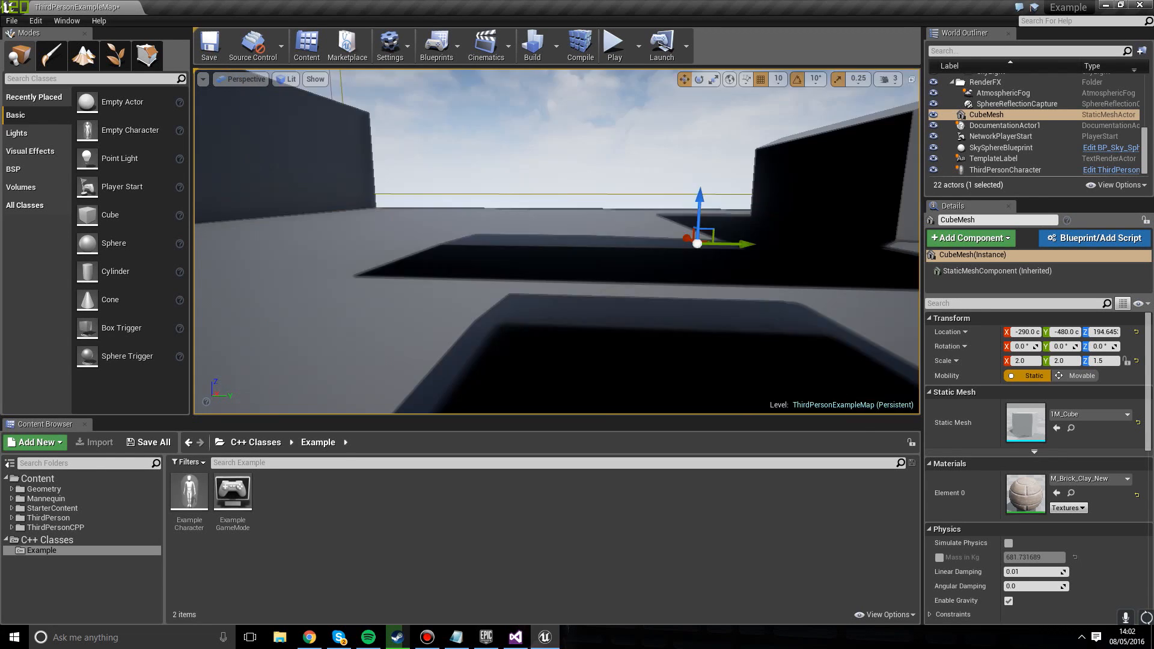
scroll(557, 241, down, 18)
scroll(557, 241, up, 6)
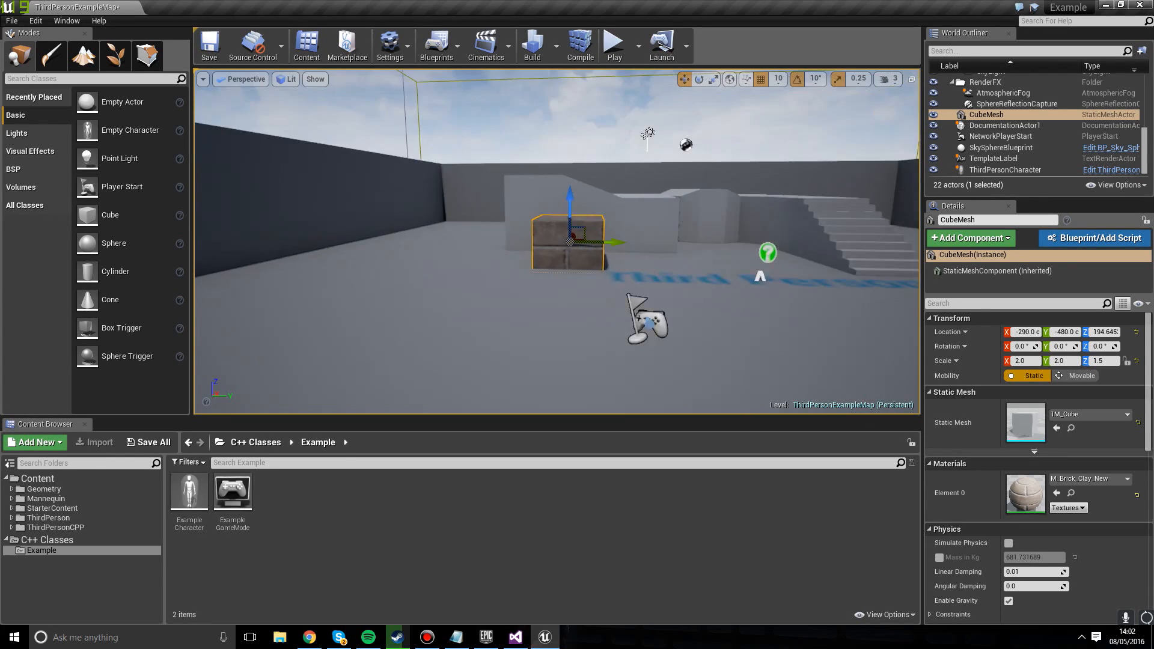
scroll(557, 241, down, 3)
scroll(660, 181, up, 3)
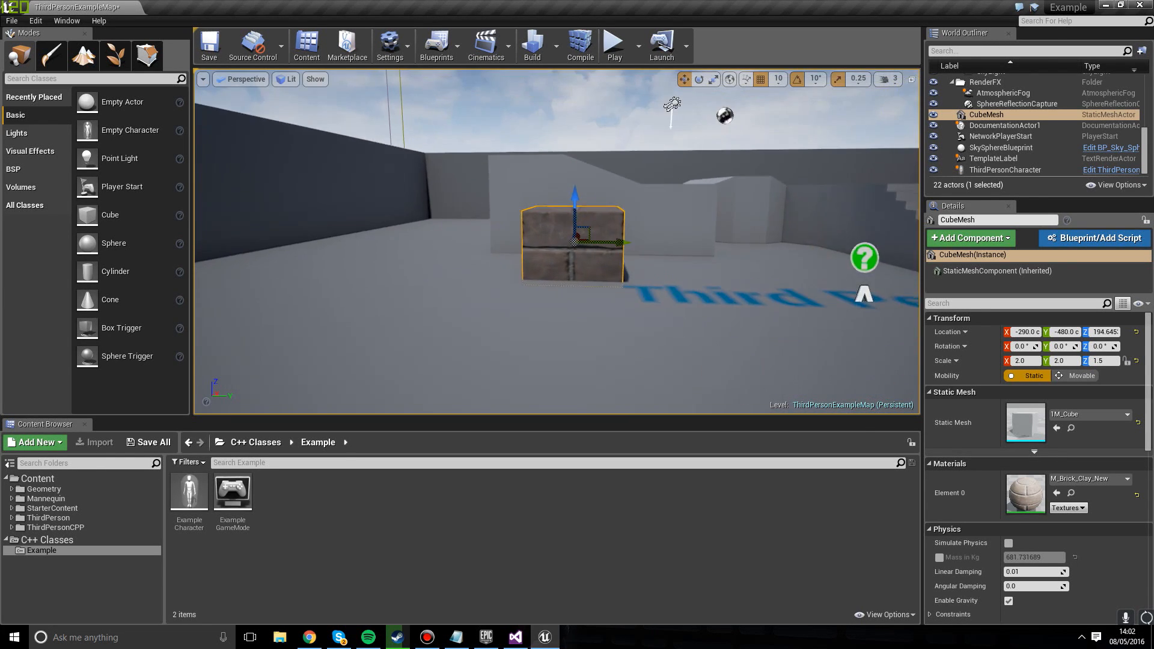
alt+drag(661, 176, 90, 87)
click(711, 157)
right_drag(711, 156, 689, 84)
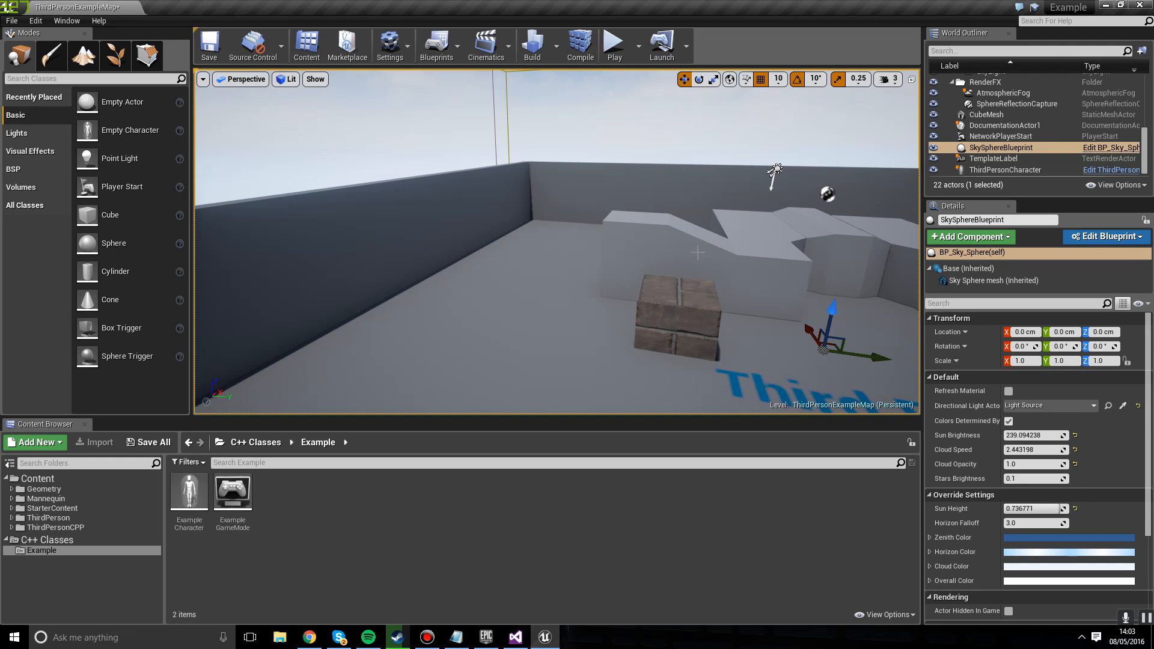
Step: Select the brick box, try rotating it with the Rotate gizmo and bring it back to its original orientation
click(702, 342)
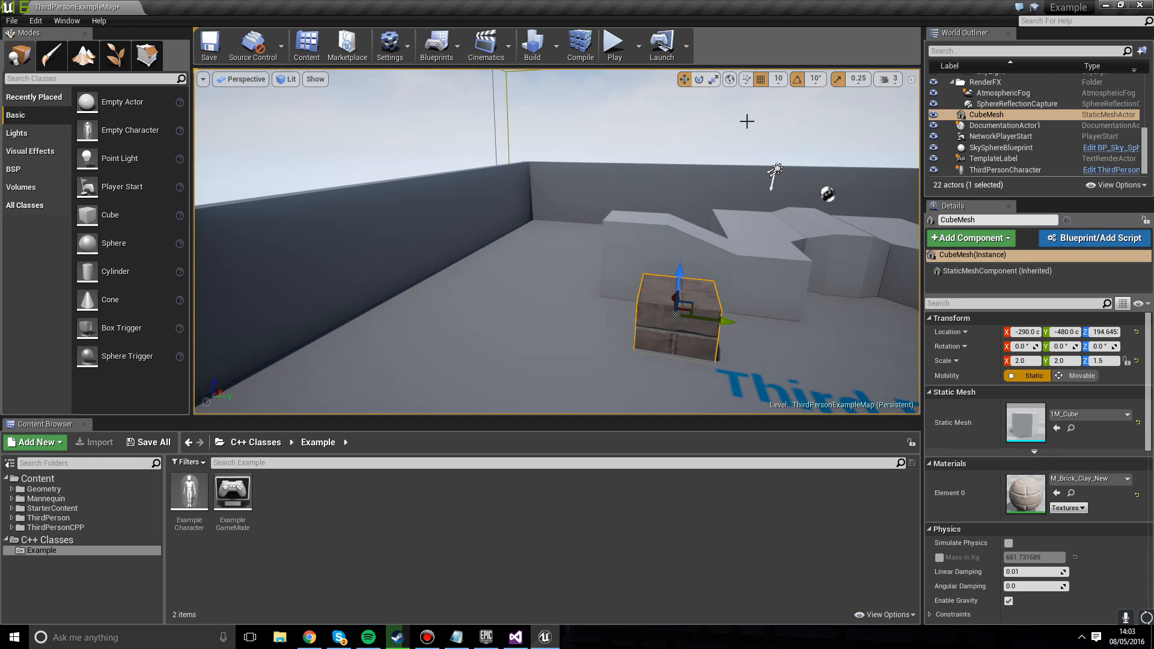
click(701, 80)
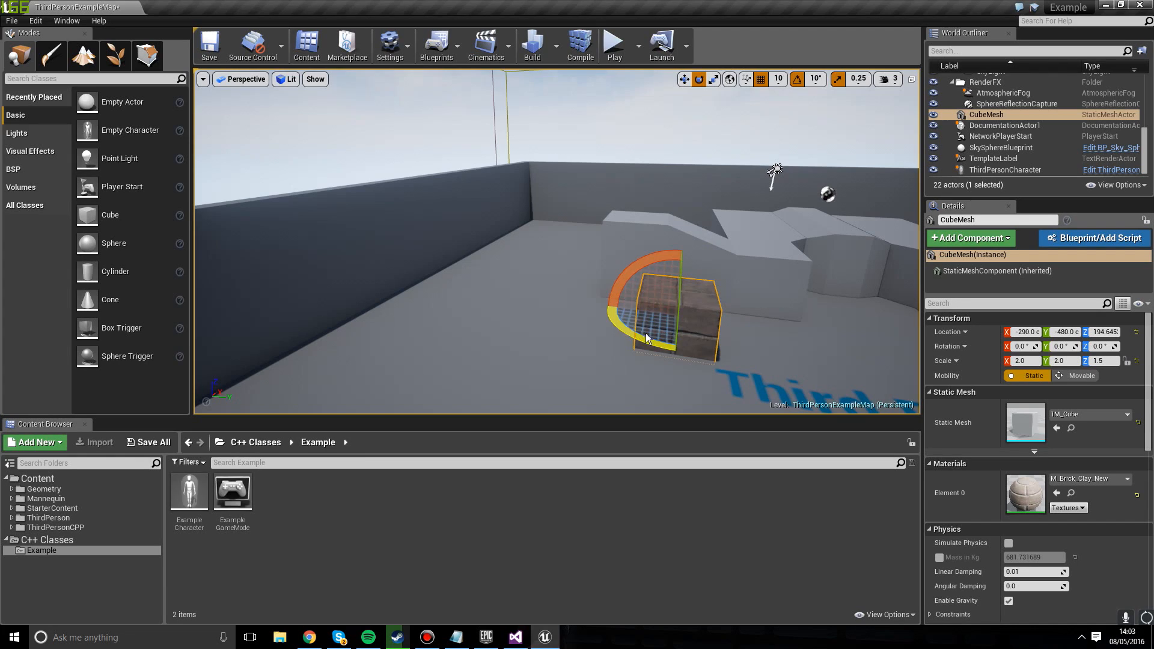
drag(645, 337, 677, 316)
Step: Cycle the brick box's transform gizmo through the scale, move and rotate modes, finishing in move mode
click(714, 81)
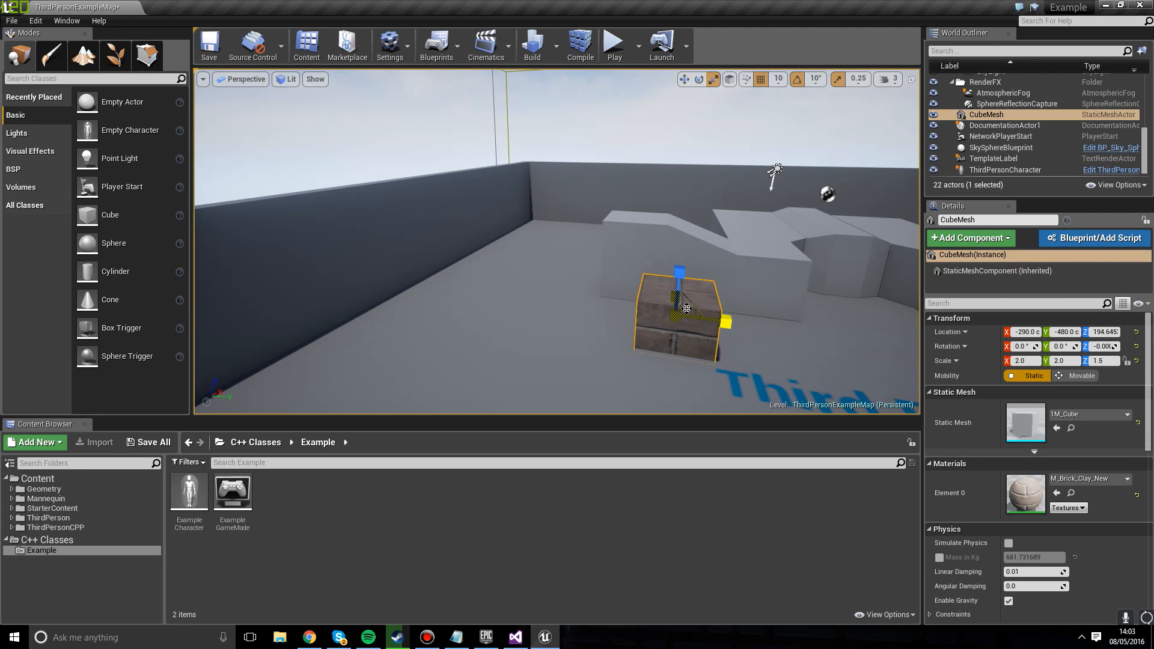
key(w)
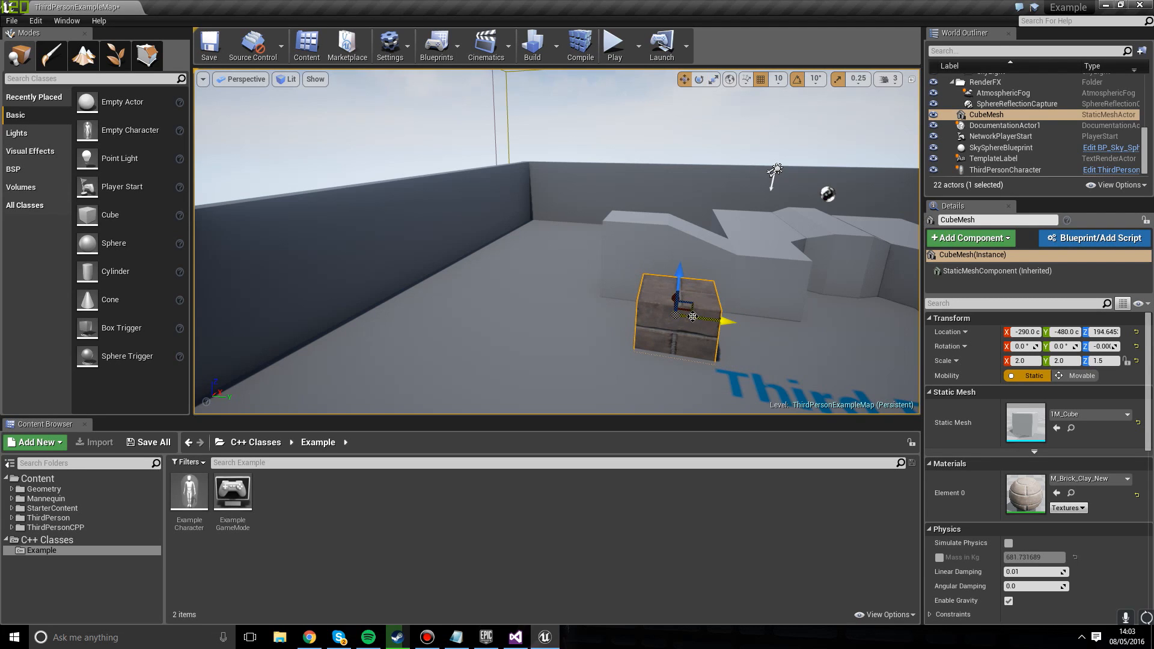
key(e)
key(r)
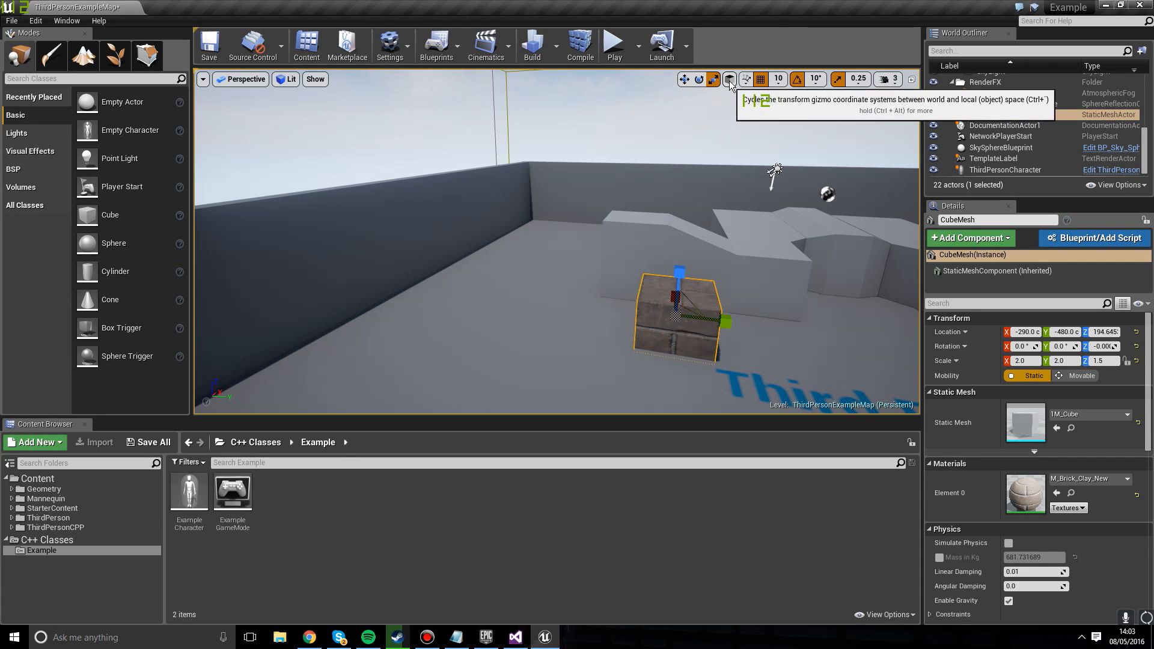
key(w)
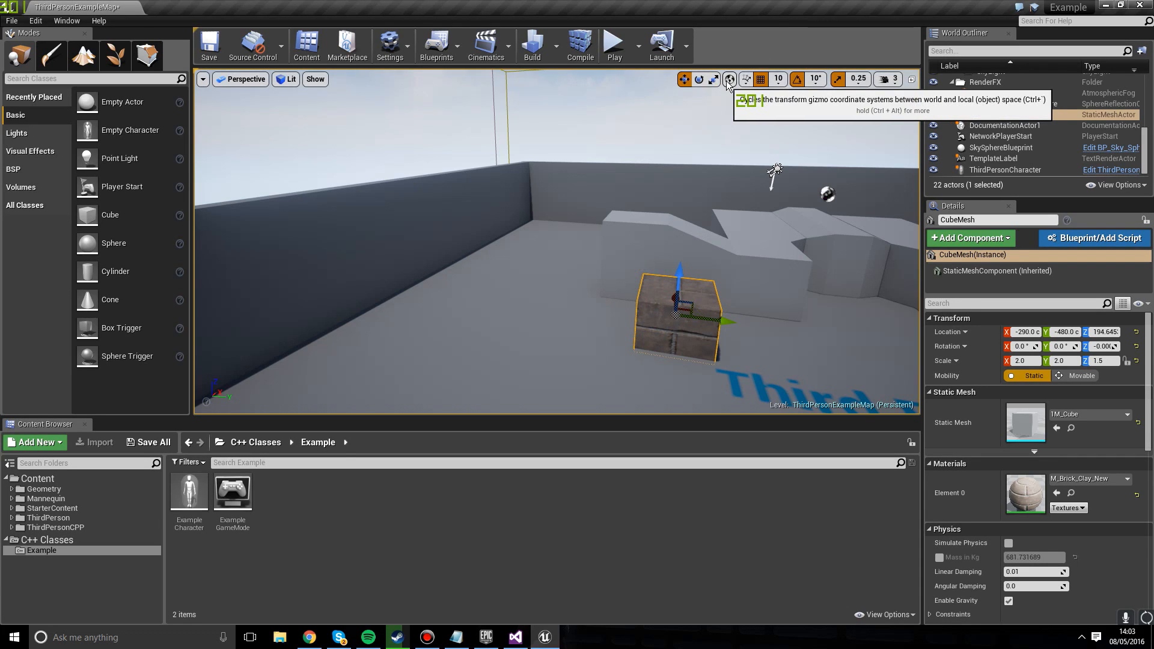
Step: Move the brick box along Y to -510 with the position grid snap at 10, and focus the view on it
click(779, 79)
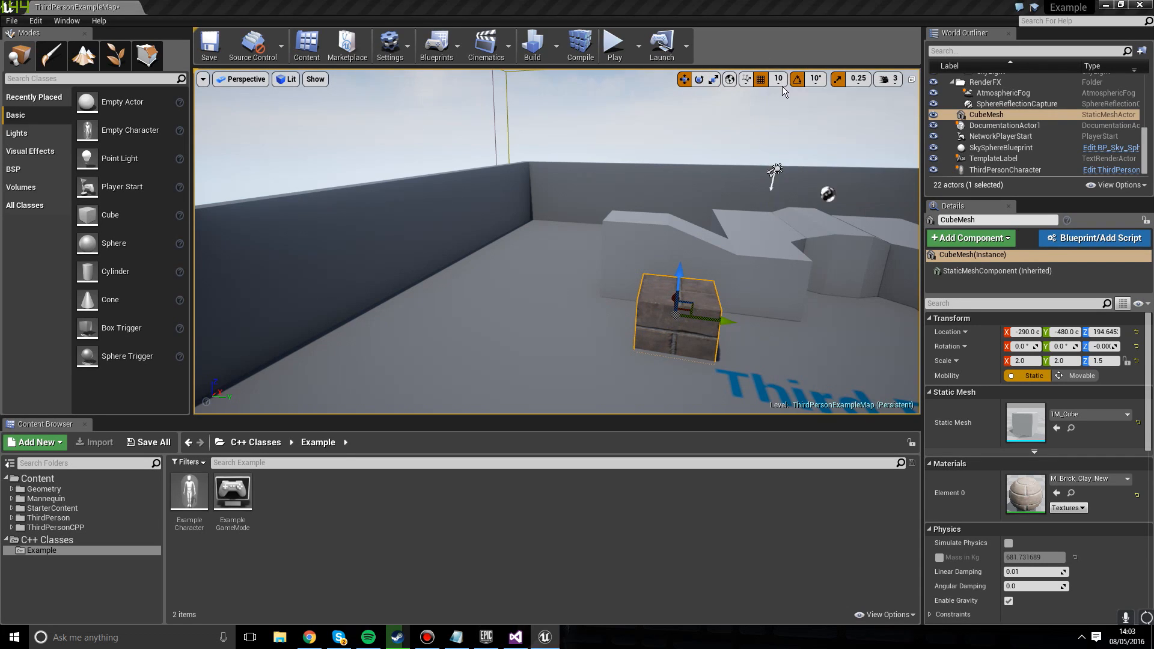
click(719, 328)
drag(720, 325, 705, 324)
key(f)
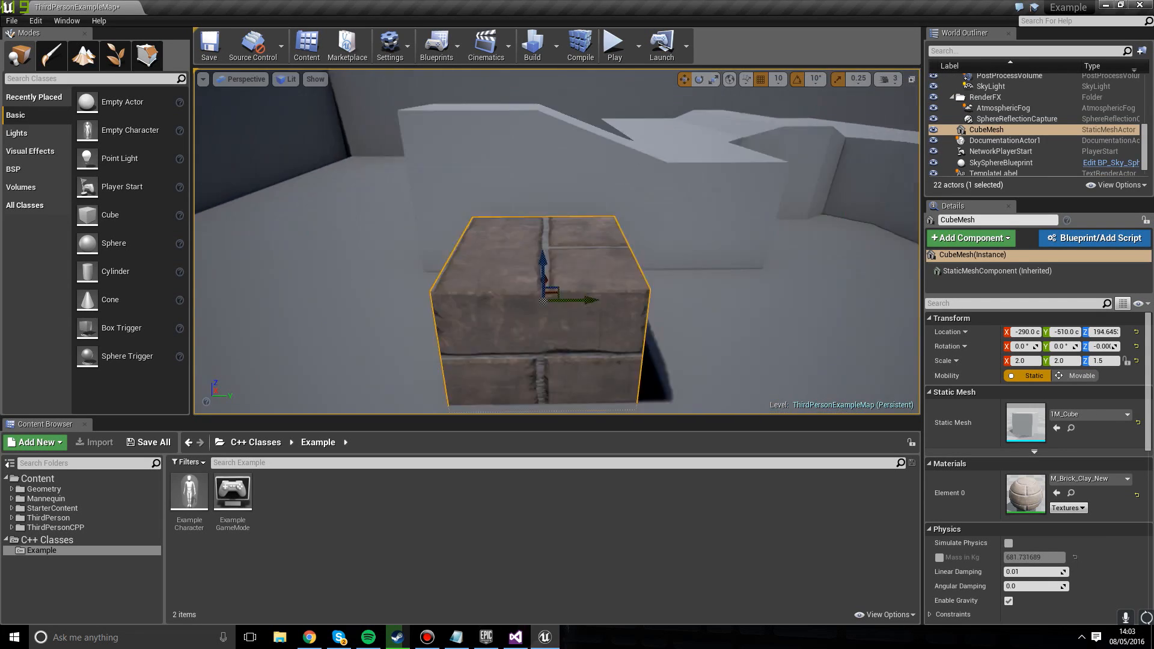
Step: Set the position grid snap to 500 and try moving the brick box along Y
click(779, 80)
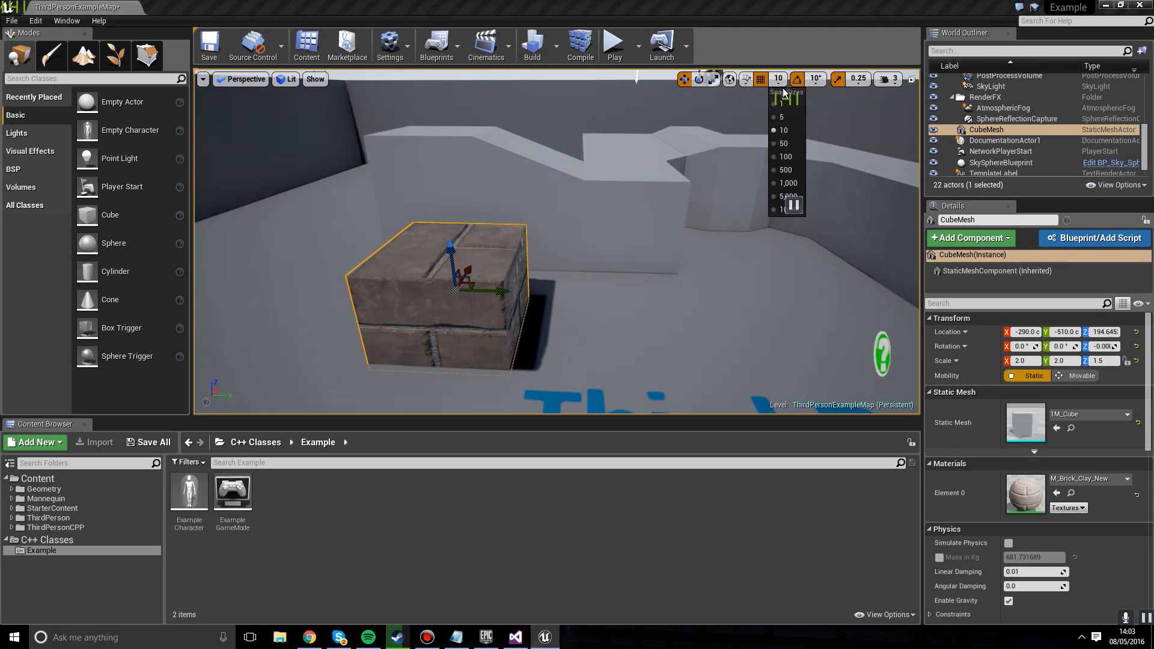
click(785, 170)
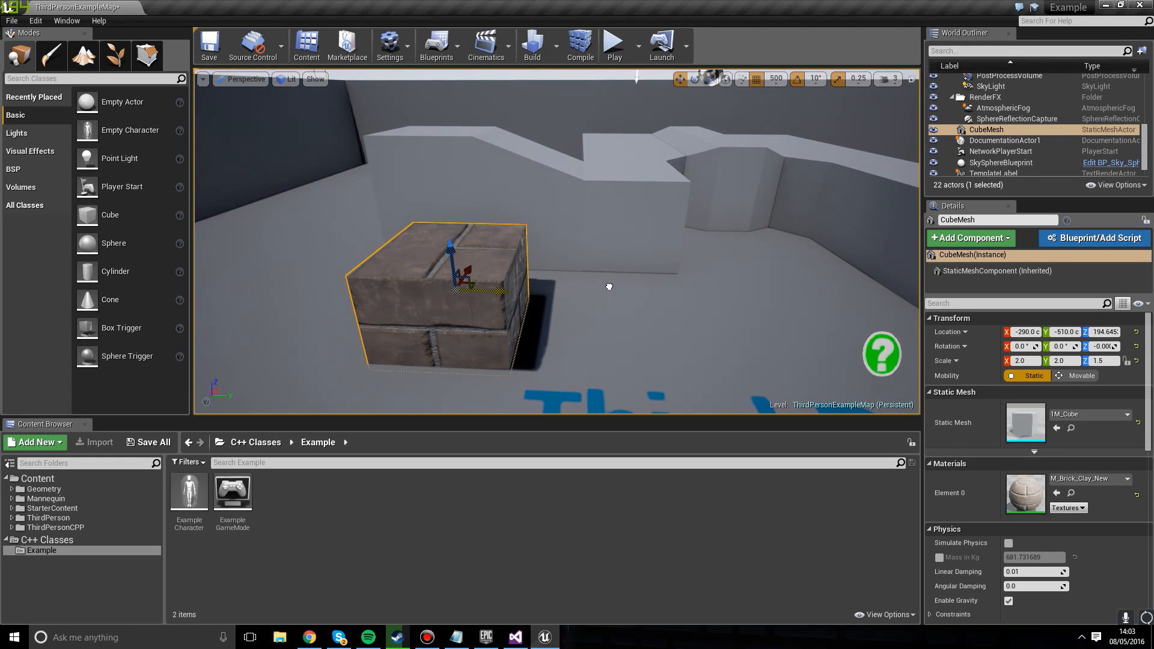
drag(609, 287, 656, 278)
Step: Set the position grid snap to 1 and move the brick box along Y to -470
click(781, 81)
click(782, 103)
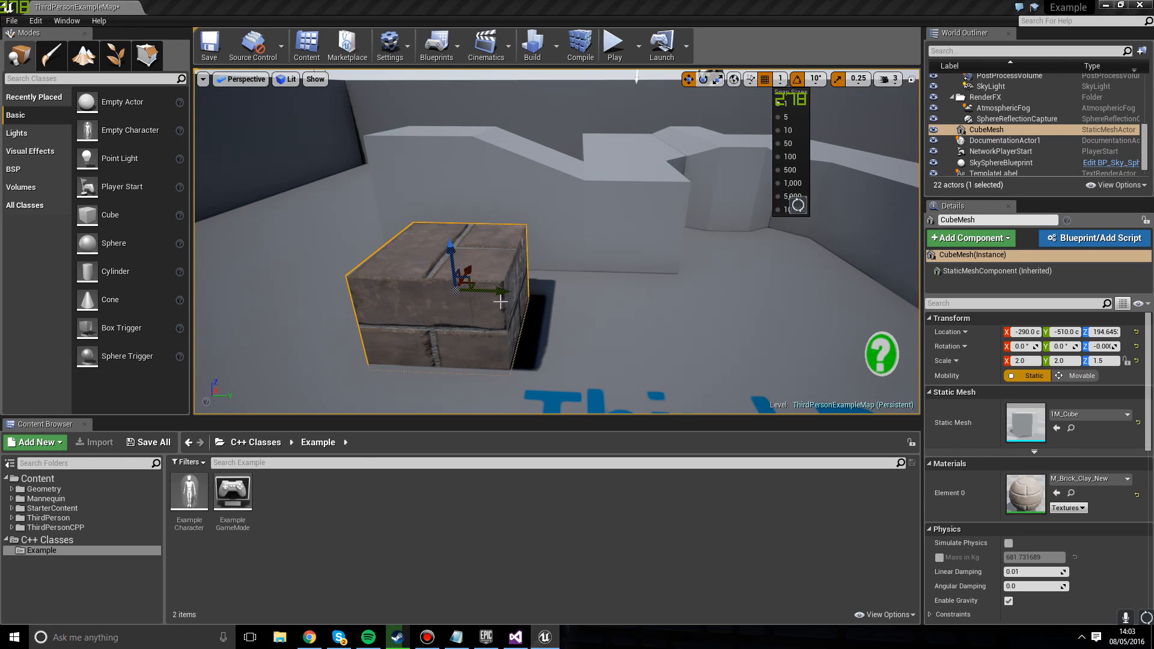
mouse_move(500, 301)
mouse_down()
mouse_move(549, 294)
mouse_move(518, 302)
mouse_move(535, 312)
mouse_move(521, 308)
mouse_up()
Step: Set the position grid snap back to 10
click(780, 80)
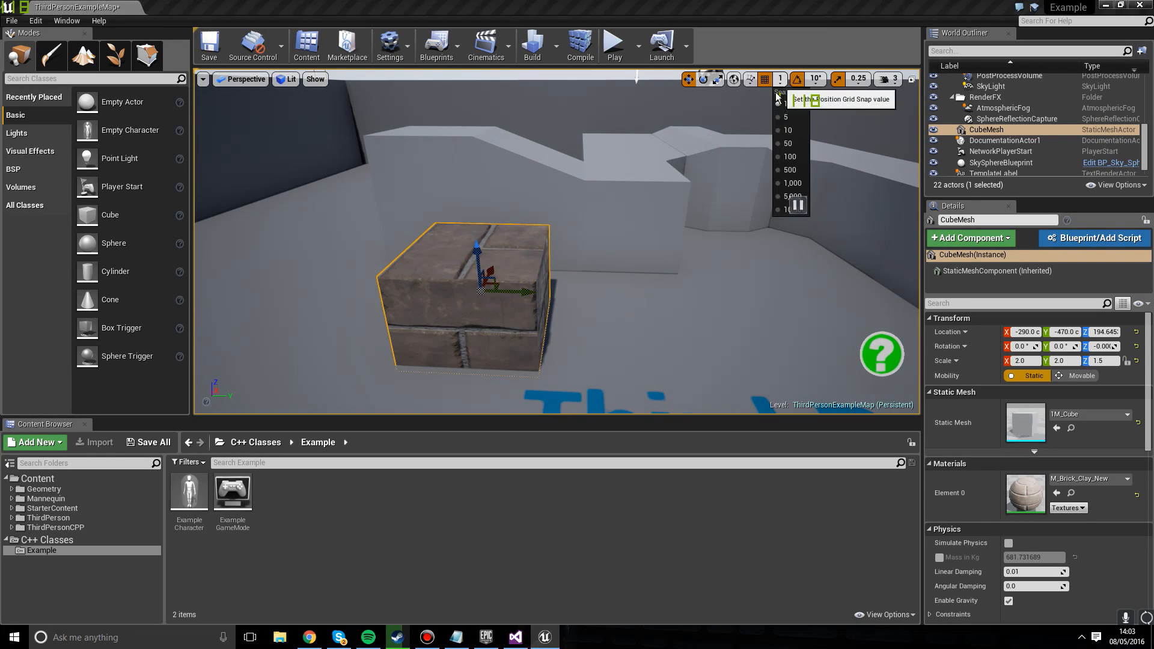
click(784, 130)
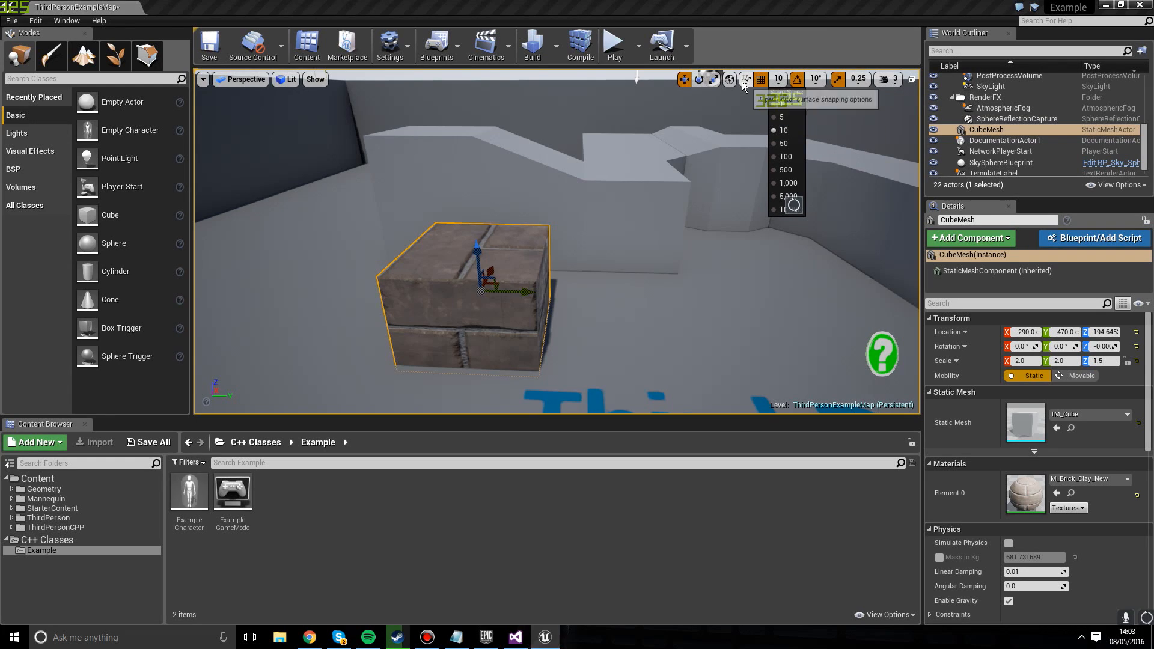
click(780, 80)
Step: Look over the available rotation snap, scale snap and camera speed options of the viewport
click(814, 79)
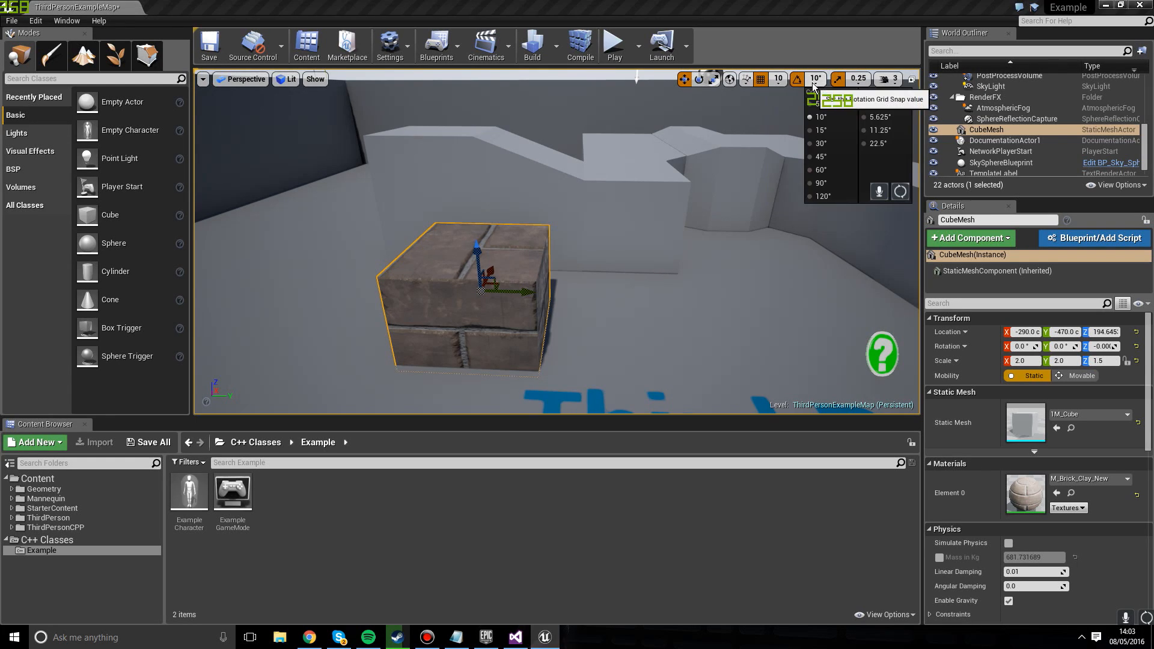
click(859, 80)
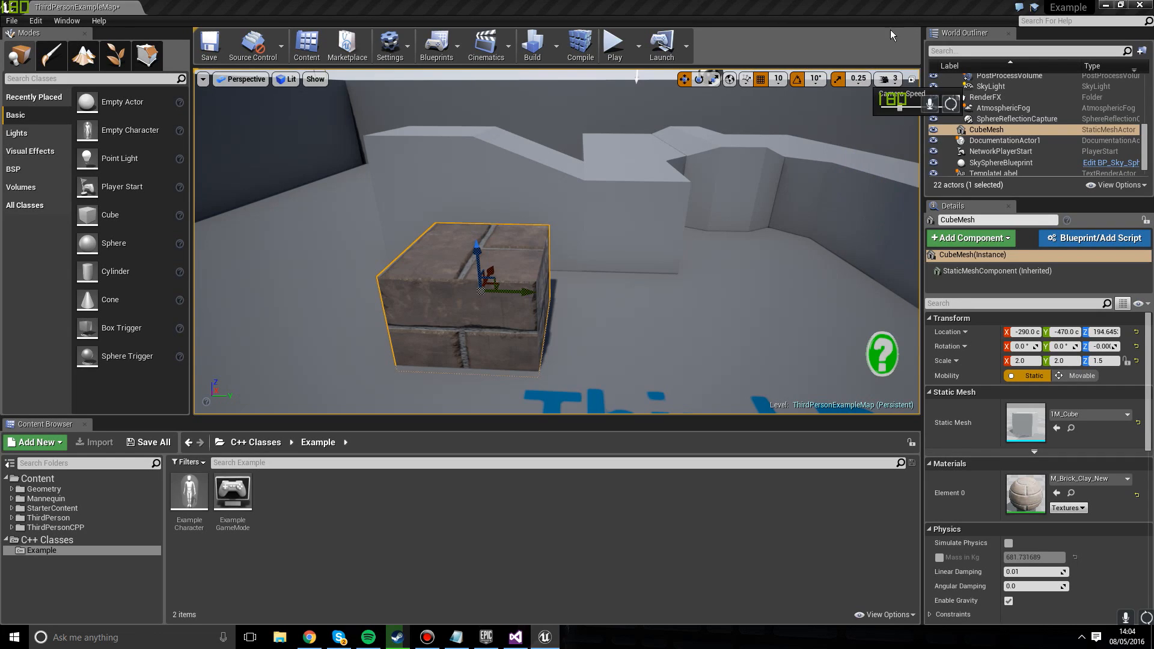
click(888, 79)
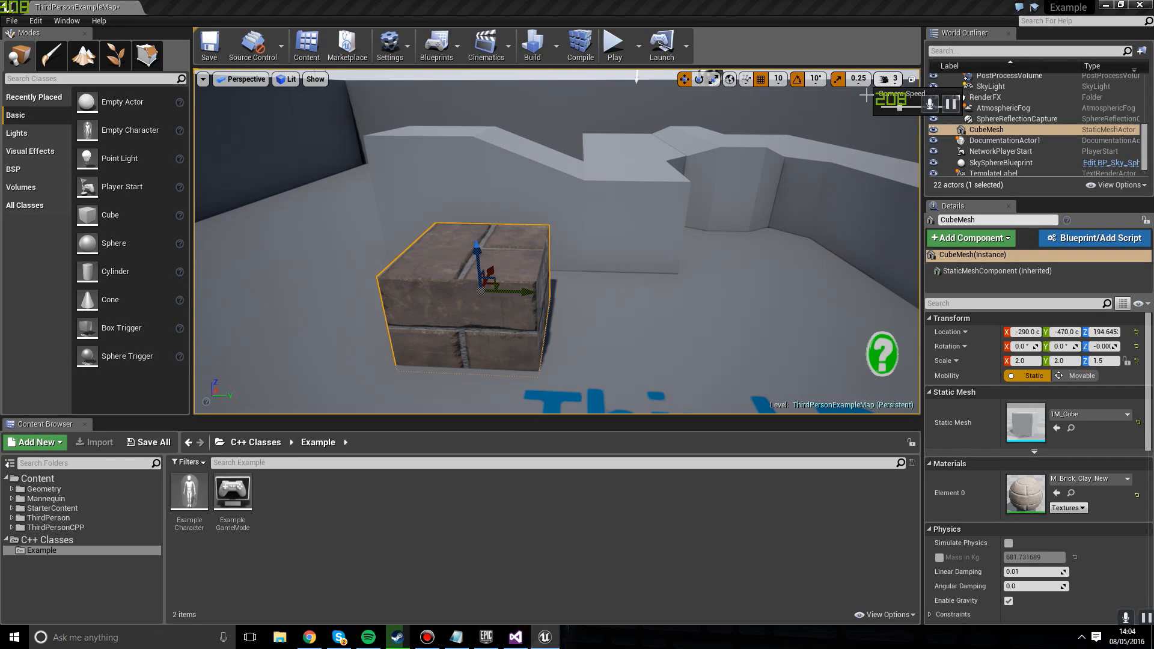
Step: Save the ThirdPersonExampleMap level and open the project settings
mouse_move(752, 127)
right_down()
mouse_move(818, 109)
mouse_move(764, 107)
right_up()
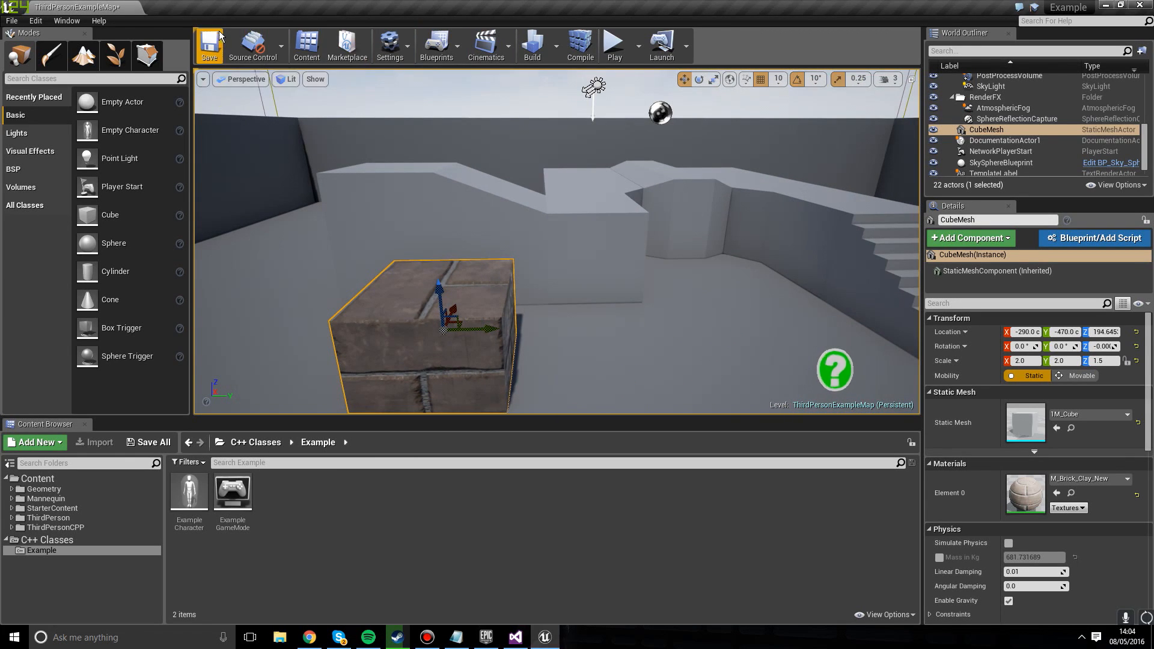
click(199, 52)
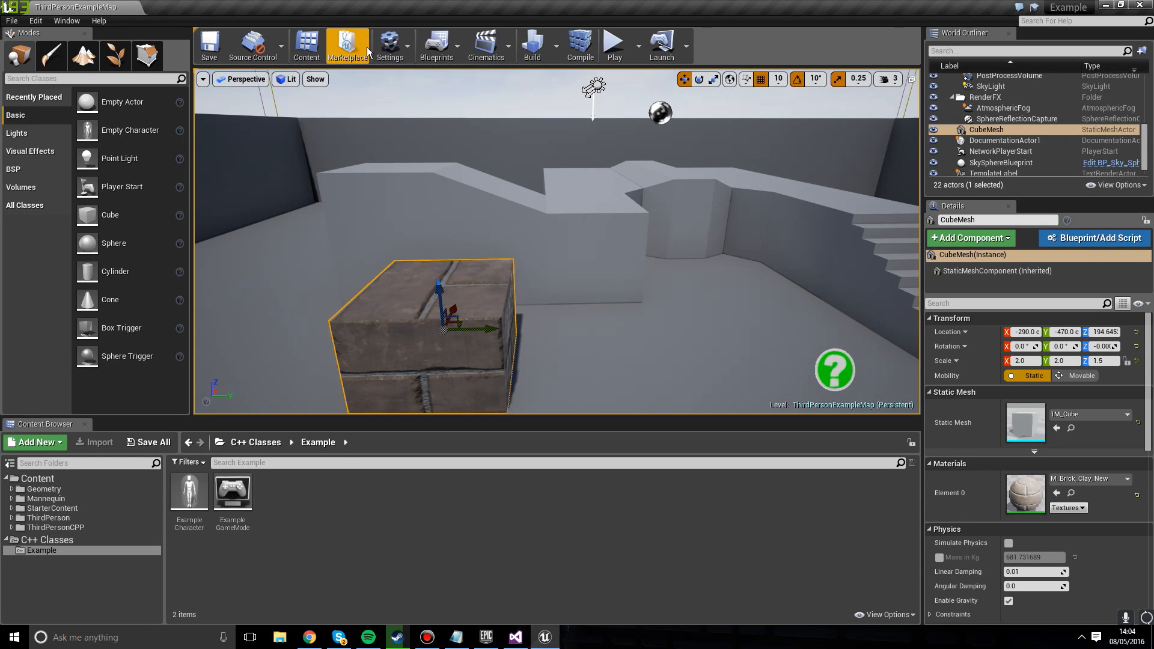
click(395, 45)
click(407, 35)
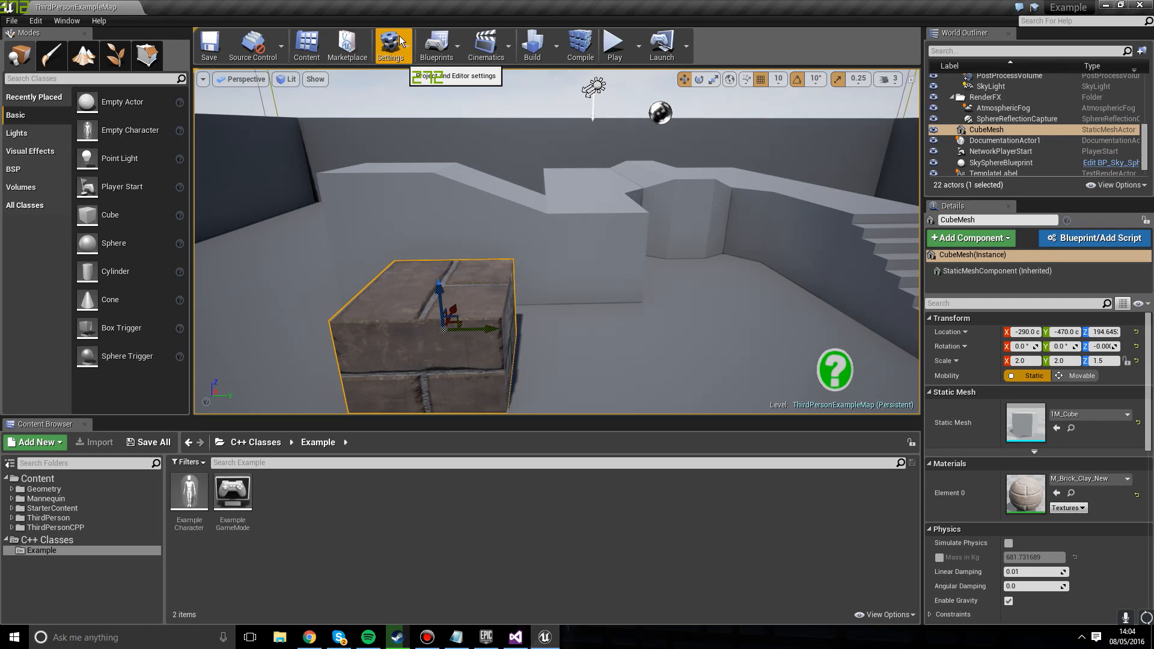
click(406, 38)
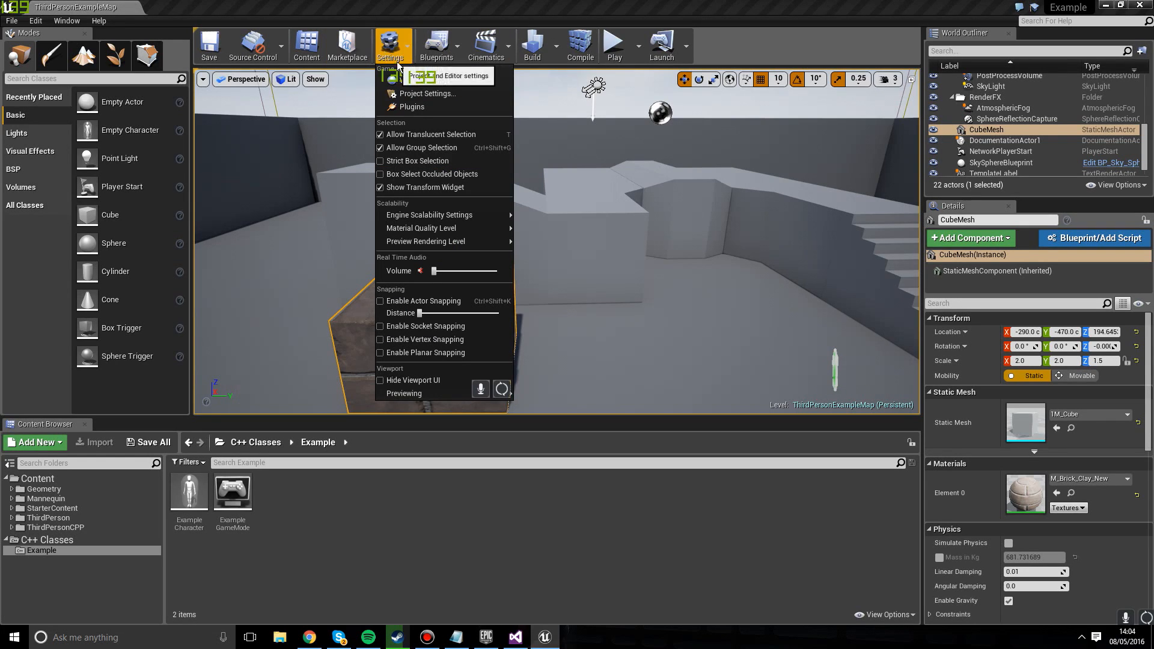
click(427, 93)
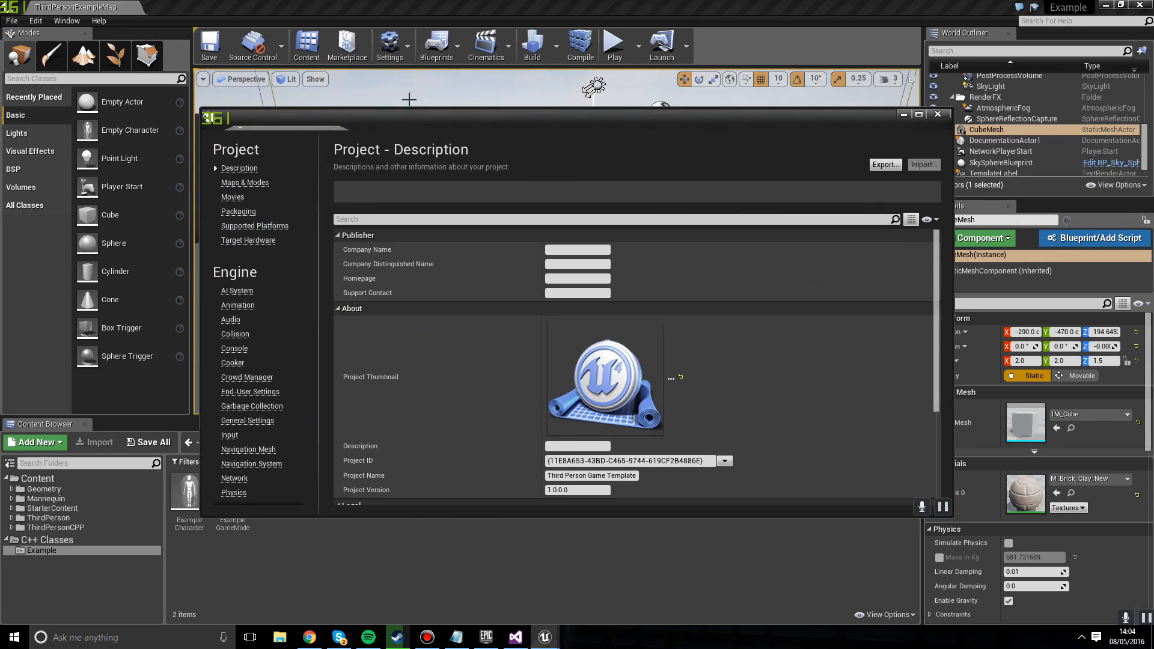
Step: Examine the project's Input and Maps & Modes settings and close the settings window
scroll(248, 356, down, 3)
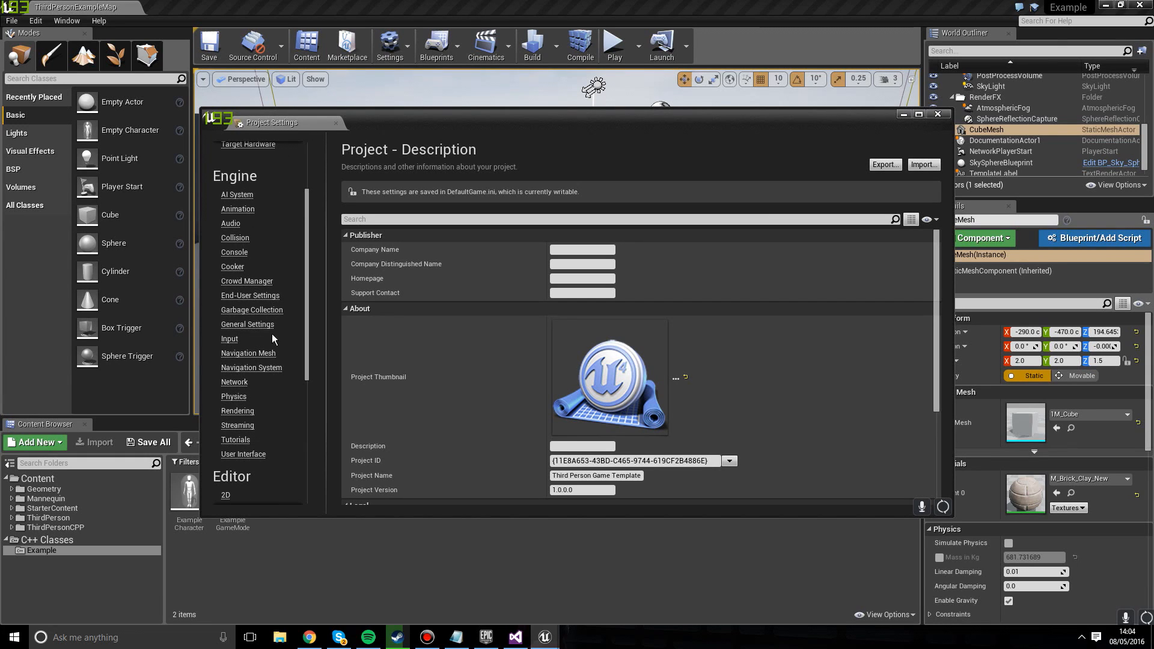
click(229, 339)
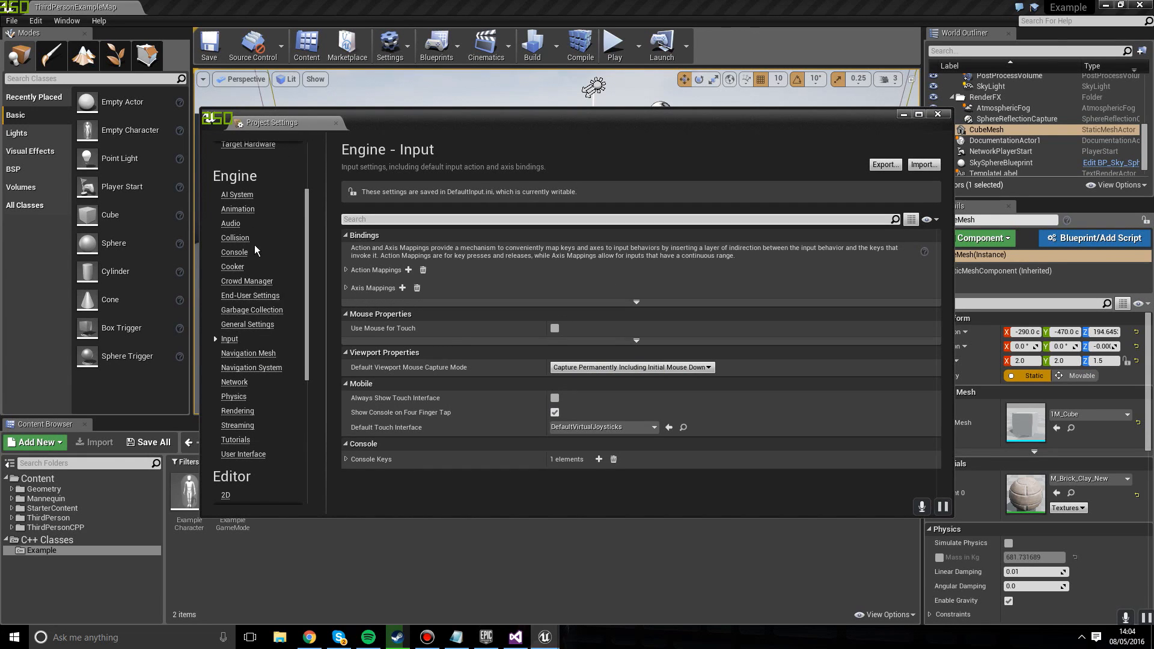
scroll(247, 210, up, 3)
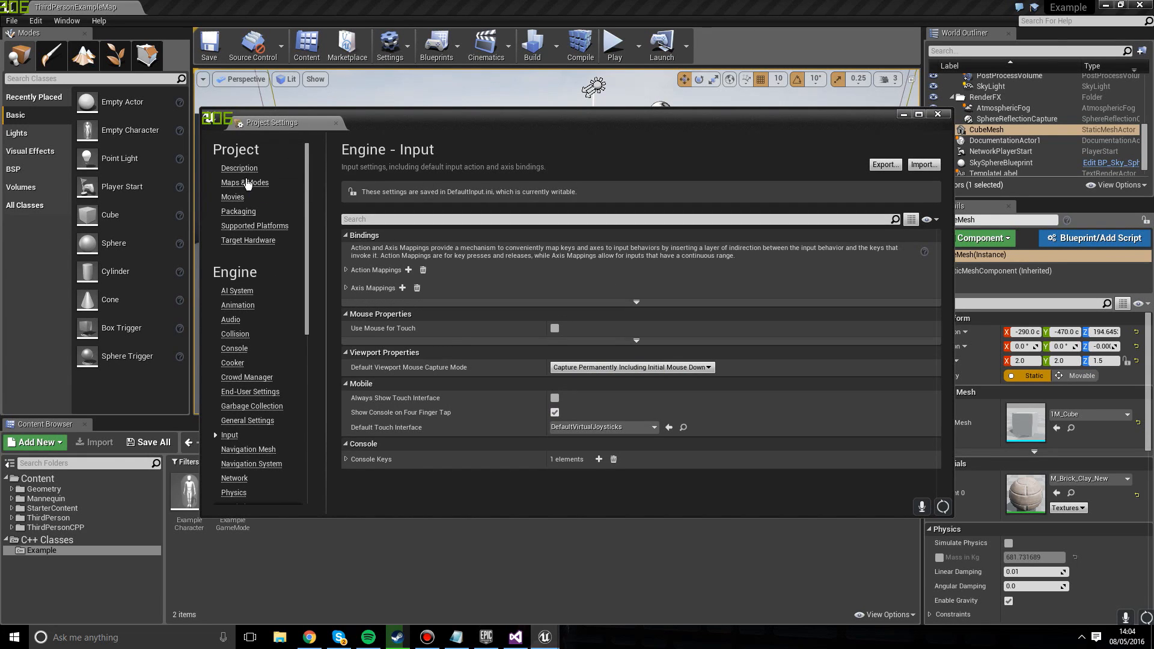
click(243, 180)
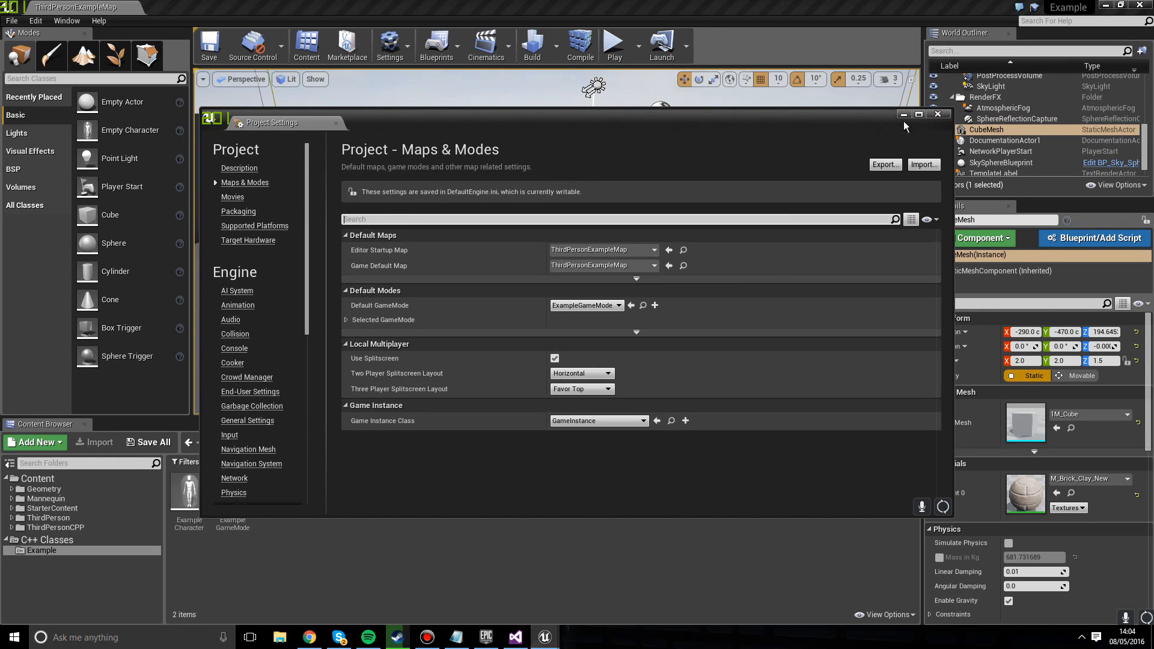
click(938, 114)
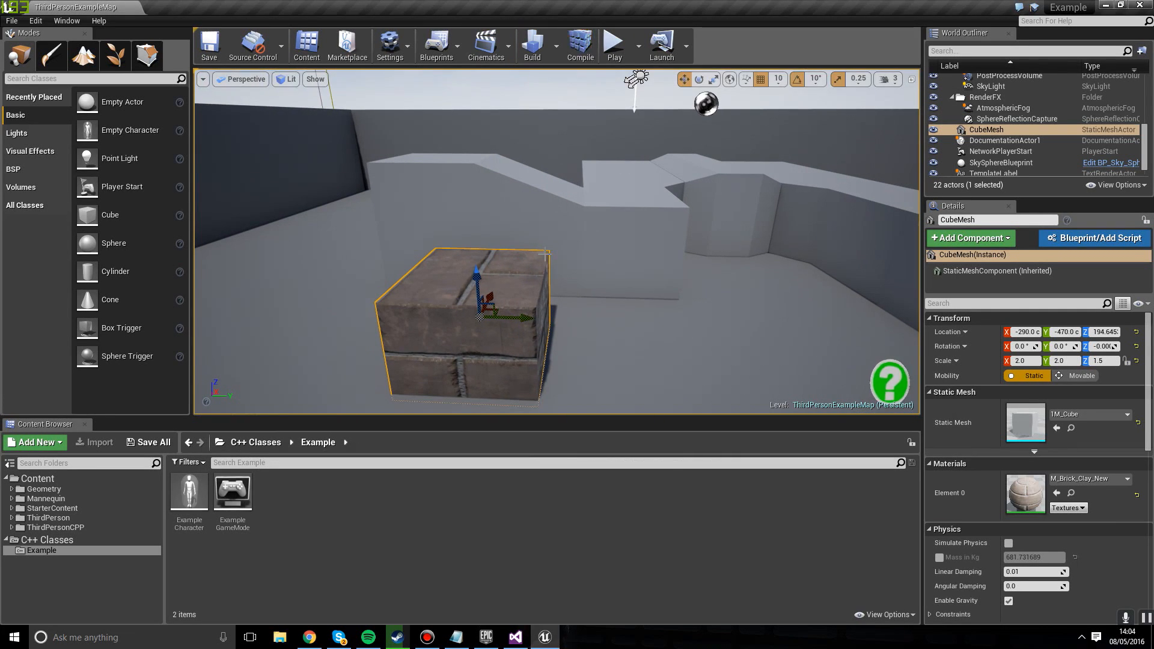
Step: Switch to Visual Studio to show the Example solution and return to the Unreal editor
right_drag(734, 165, 737, 132)
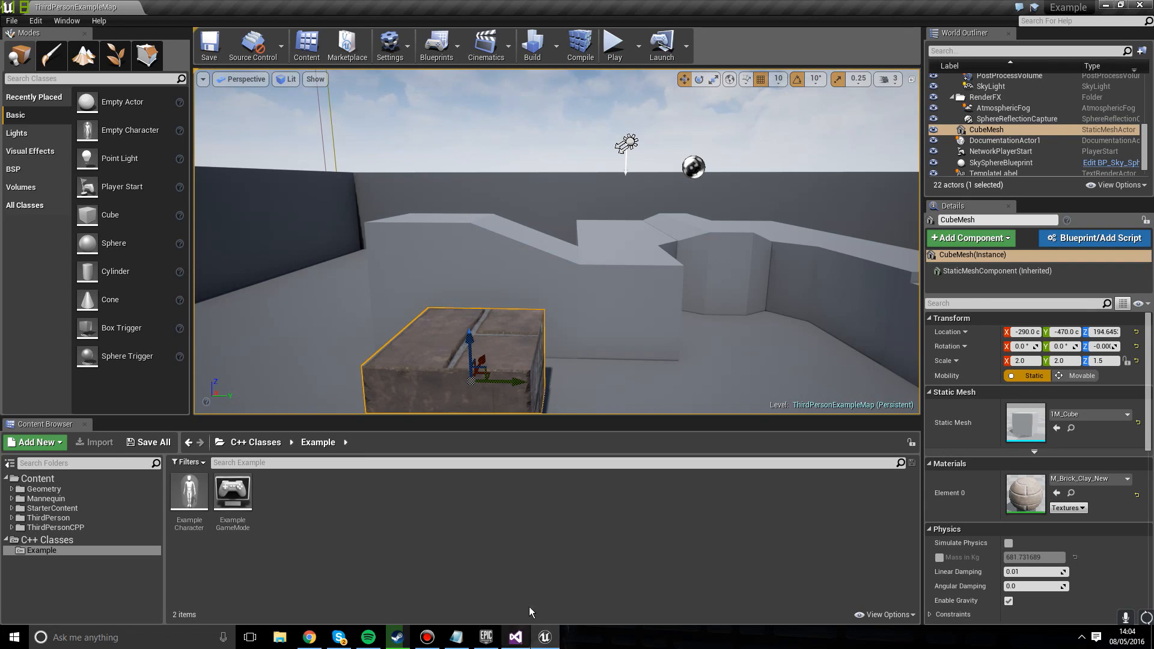
click(515, 637)
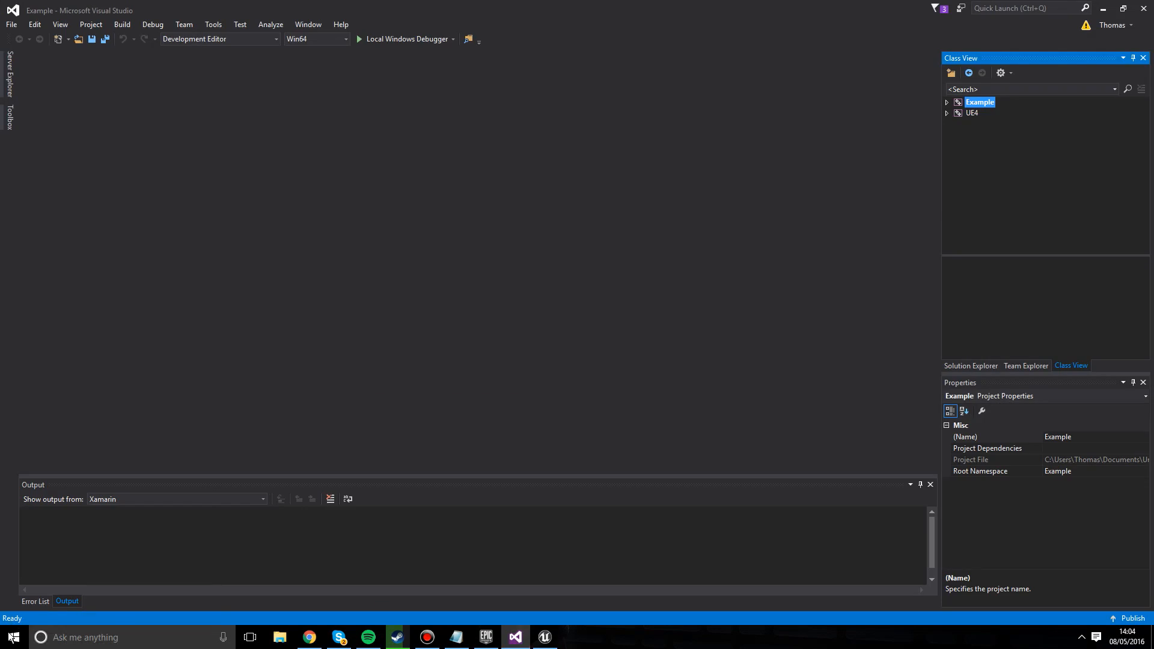
click(515, 637)
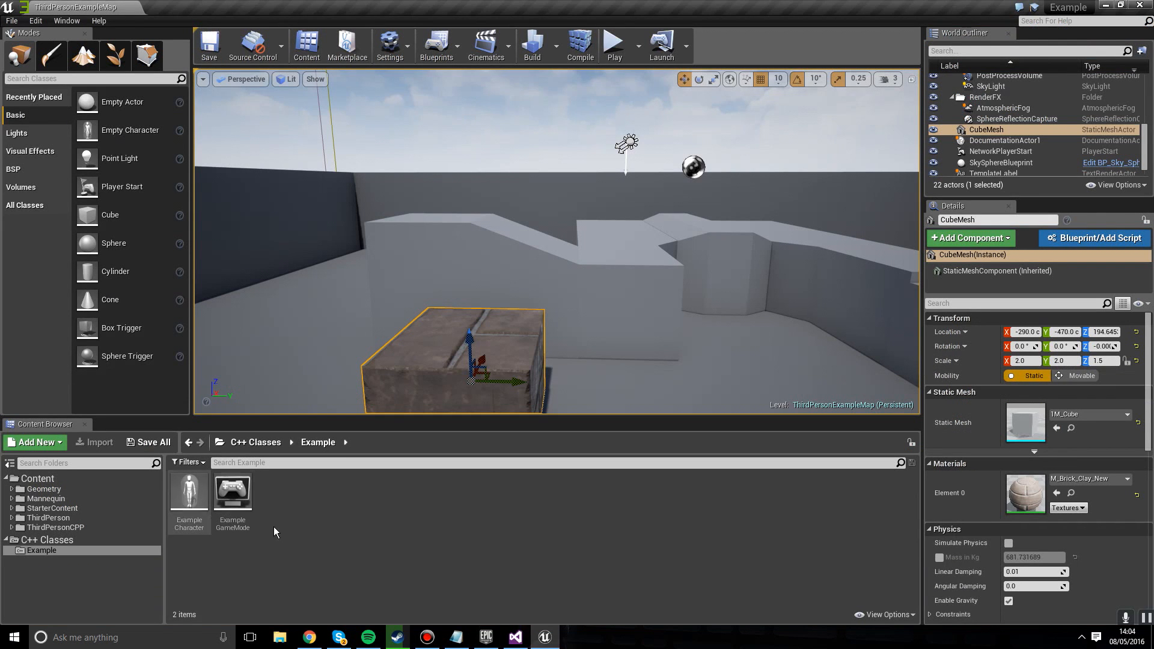
Step: Open the ExampleCharacter class from the C++ Classes folder in Visual Studio and look through the code of ExampleCharacter.cpp
double_click(203, 514)
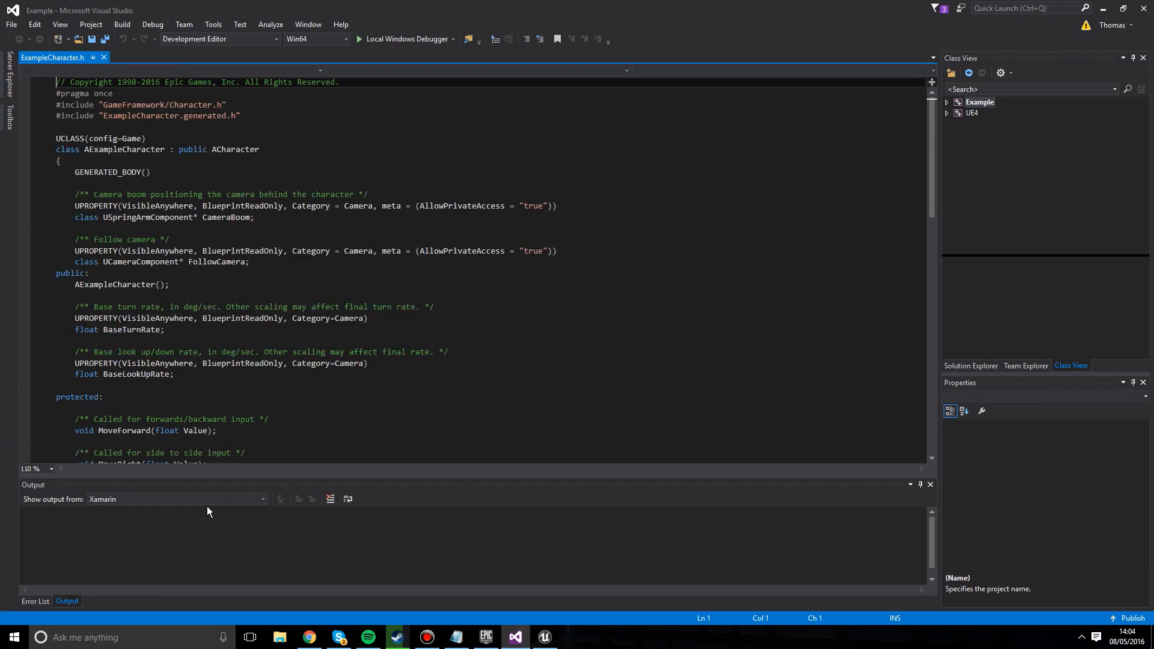
scroll(139, 87, down, 6)
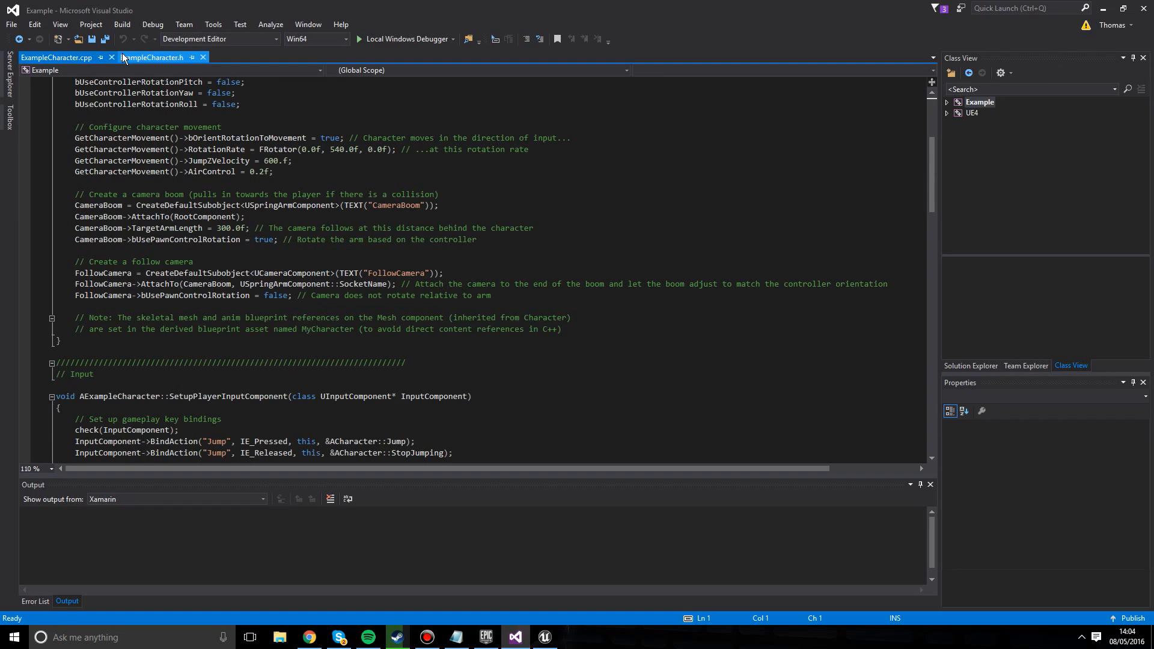
click(123, 57)
click(71, 57)
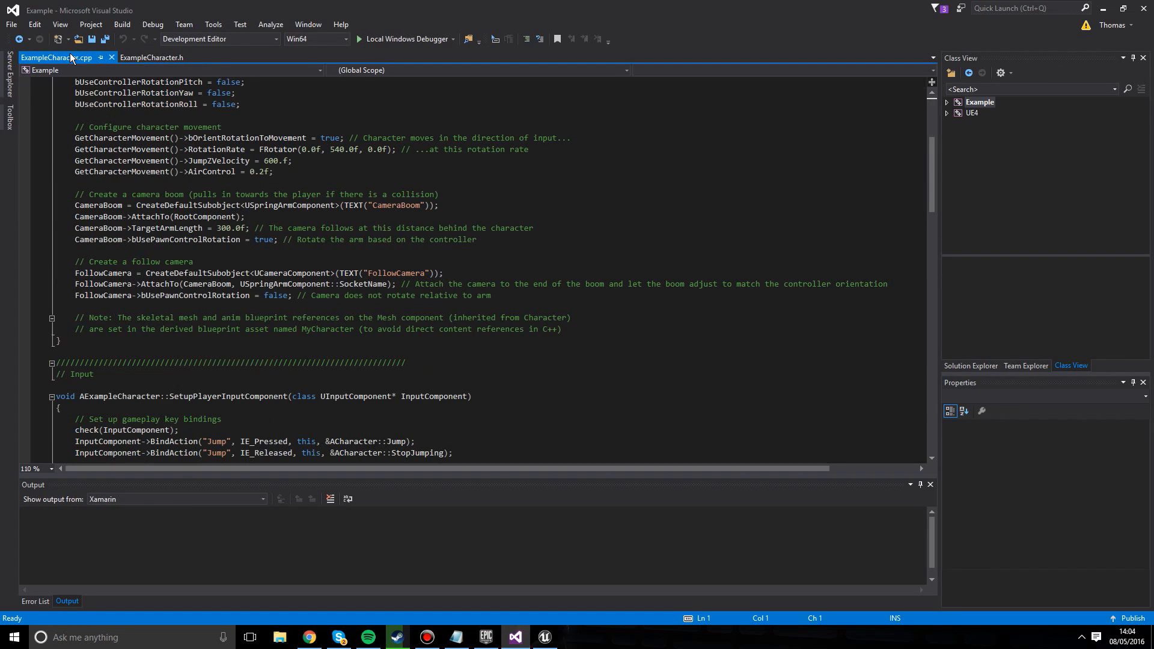
scroll(562, 347, down, 12)
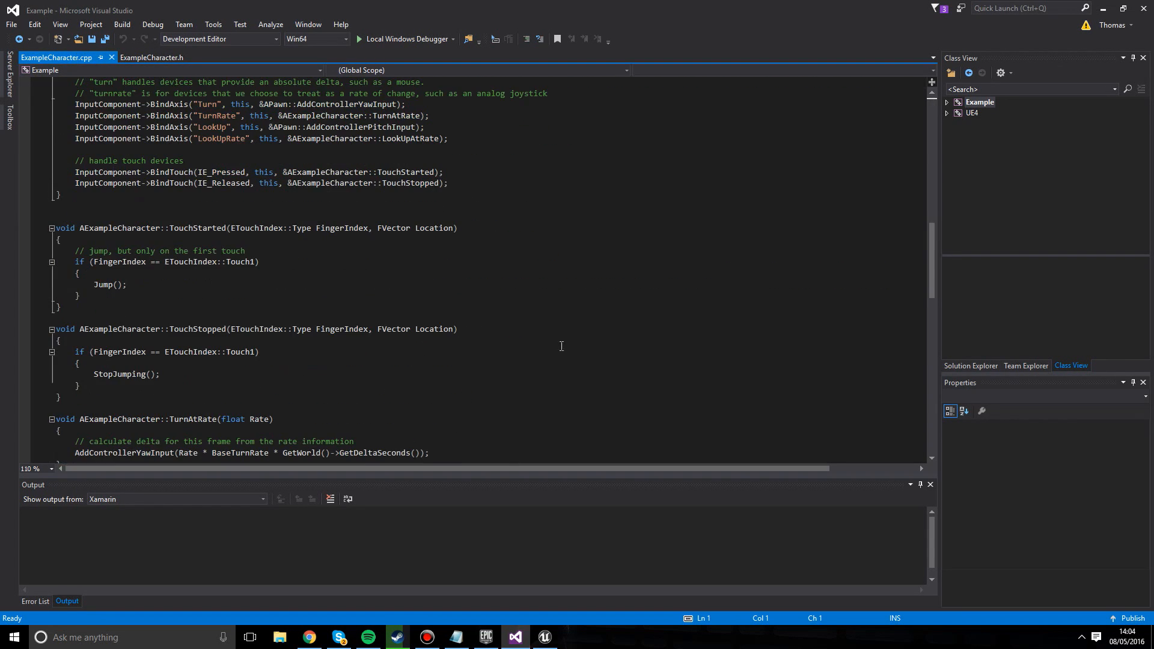
scroll(144, 38, up, 1)
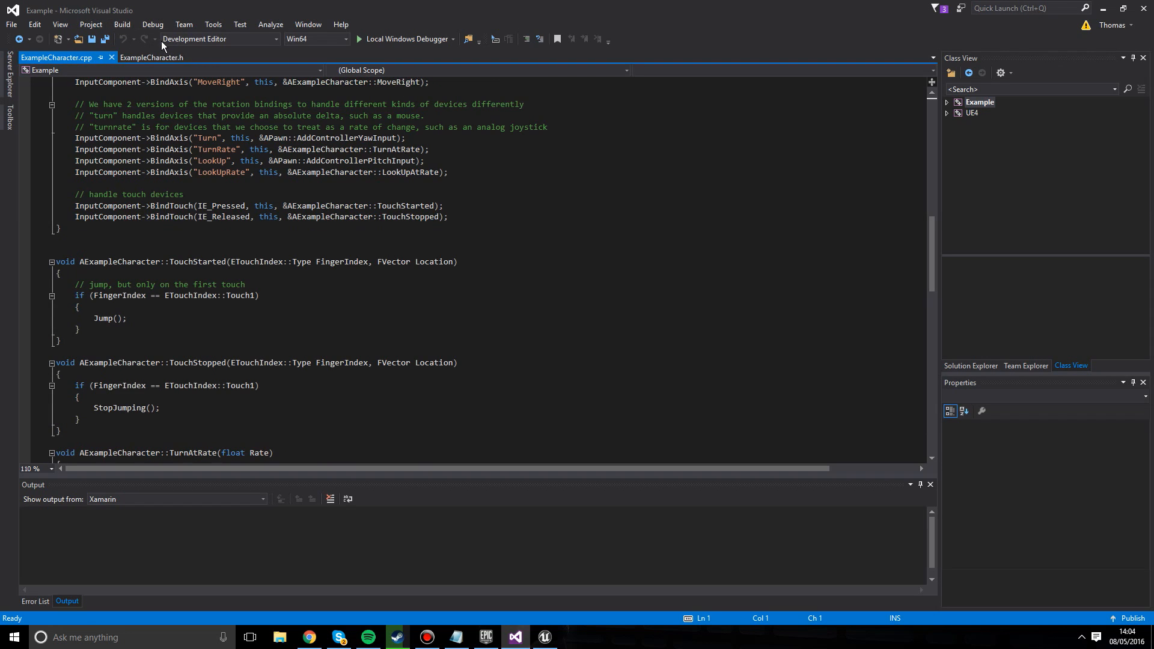
Step: Select the ACharacter parent class in ExampleCharacter.h and go to its declaration
click(142, 57)
click(222, 150)
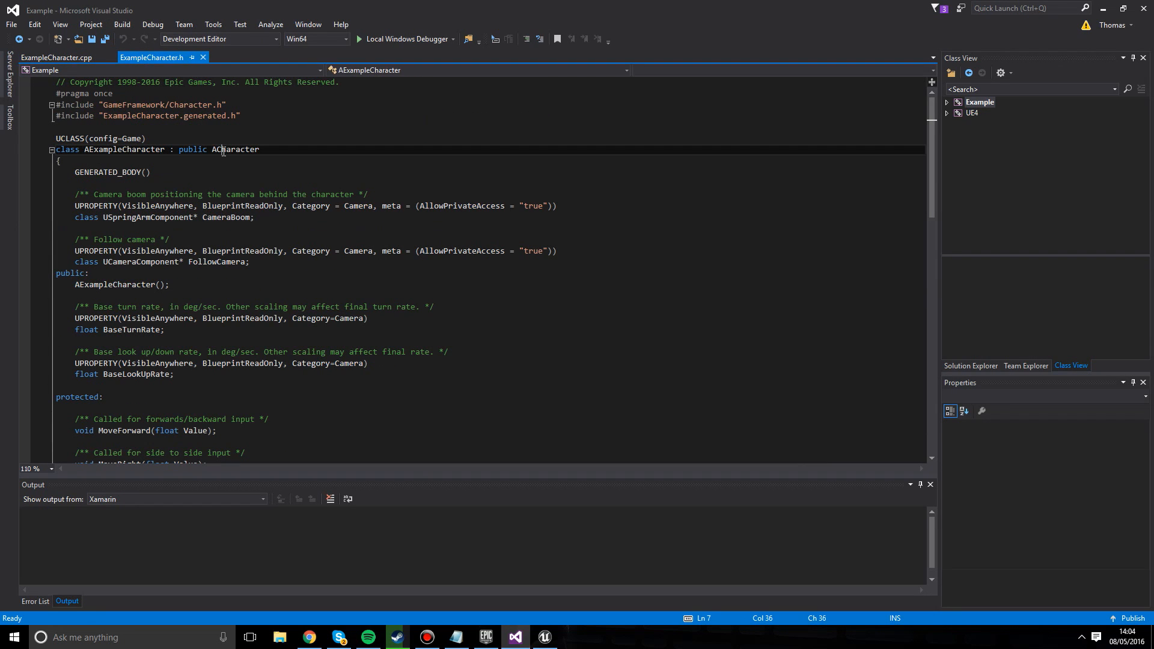
right_click(223, 151)
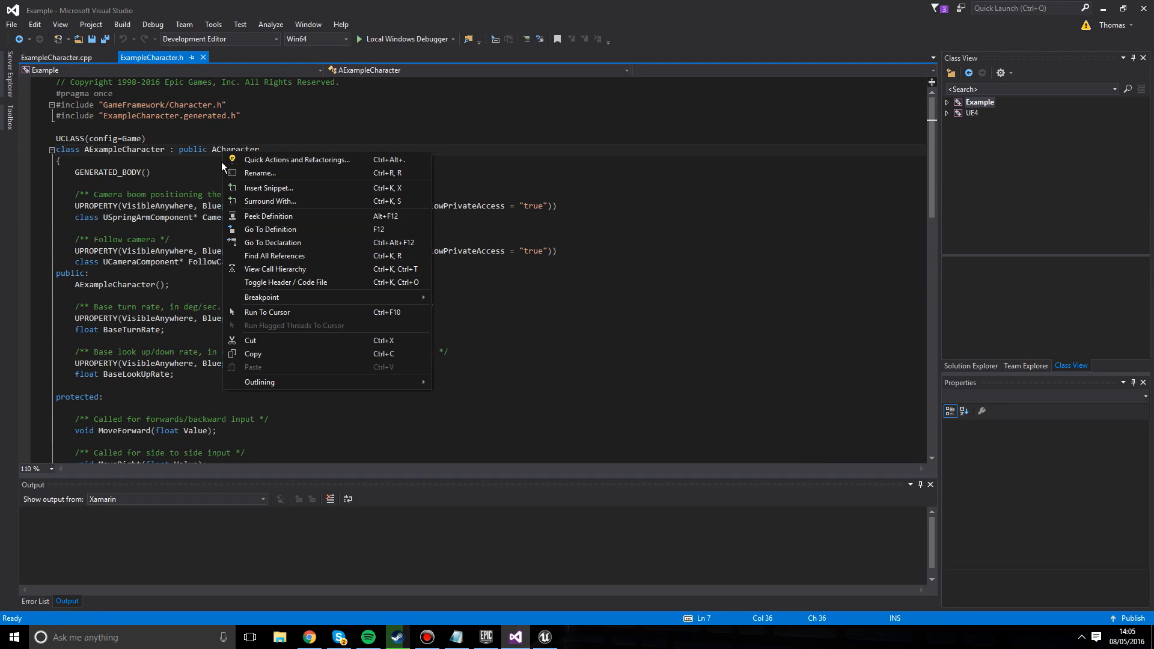
click(212, 149)
click(214, 150)
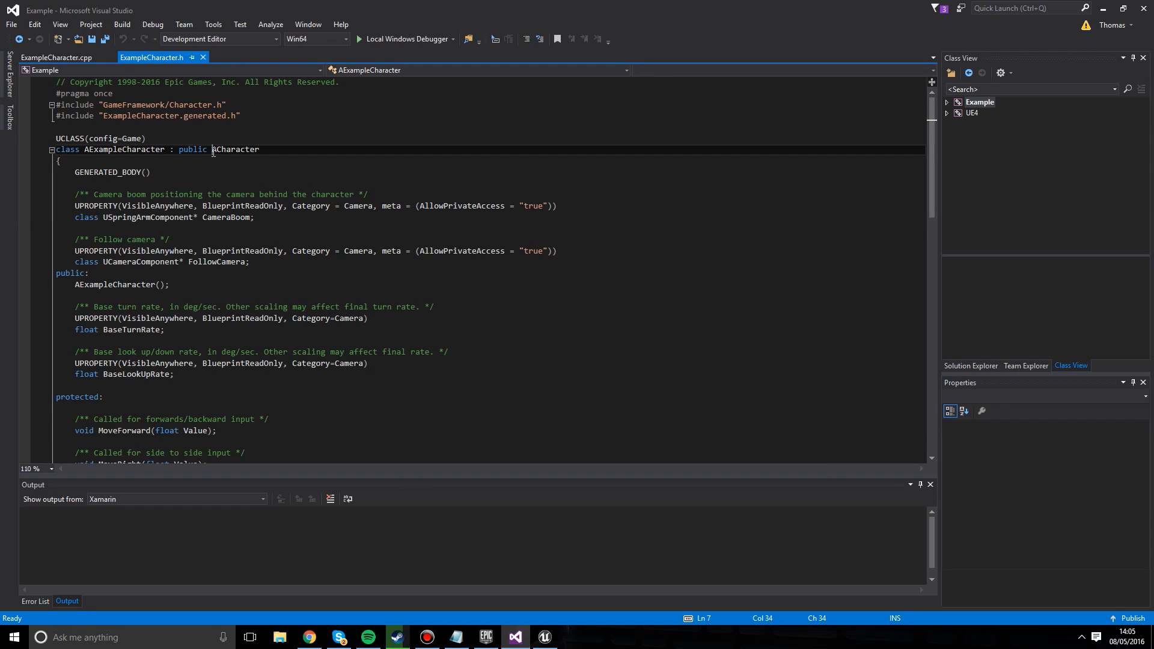
drag(213, 150, 244, 166)
right_click(247, 151)
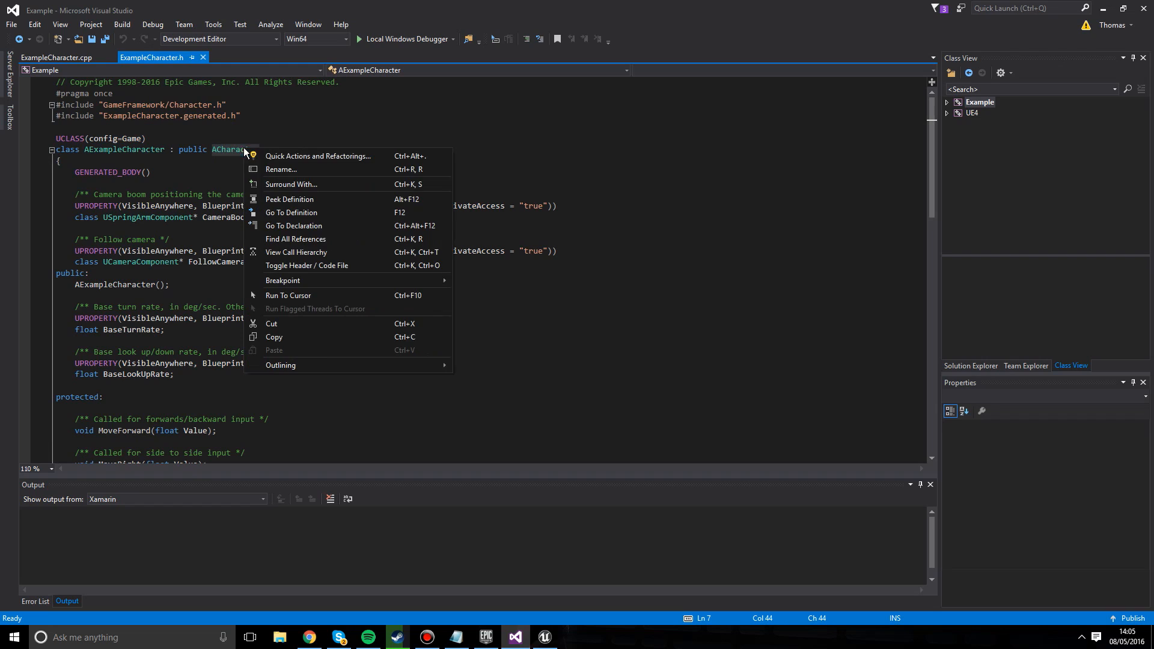
click(300, 225)
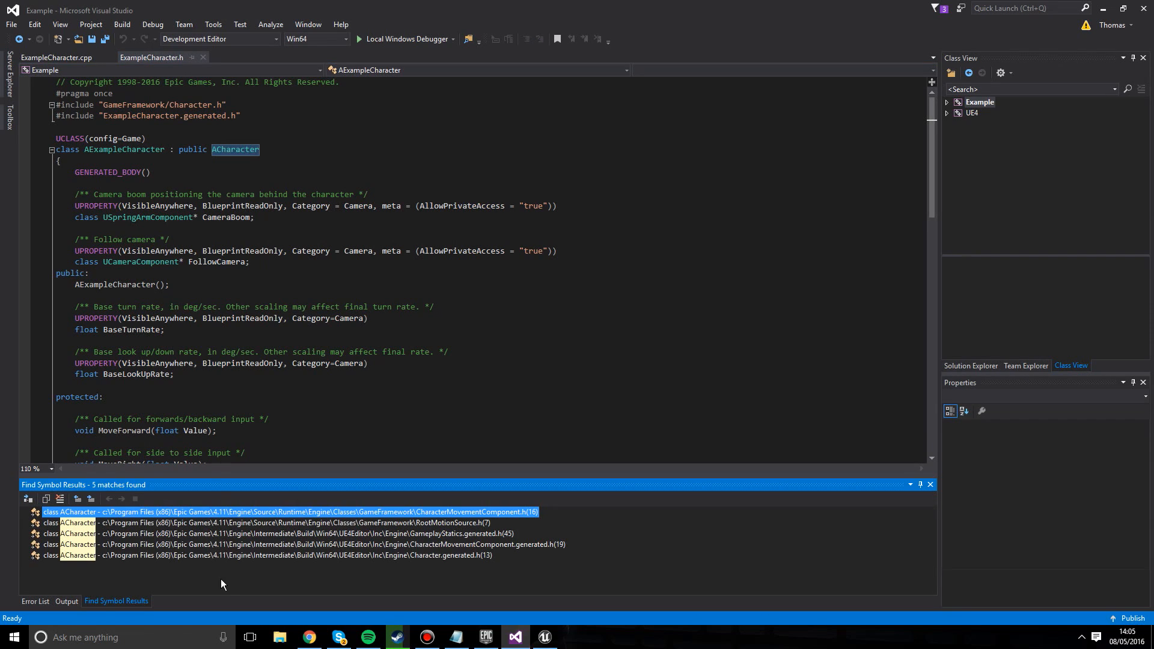
Step: Go to the definition of ACharacter, read through the Character.h header and close that file
right_click(219, 153)
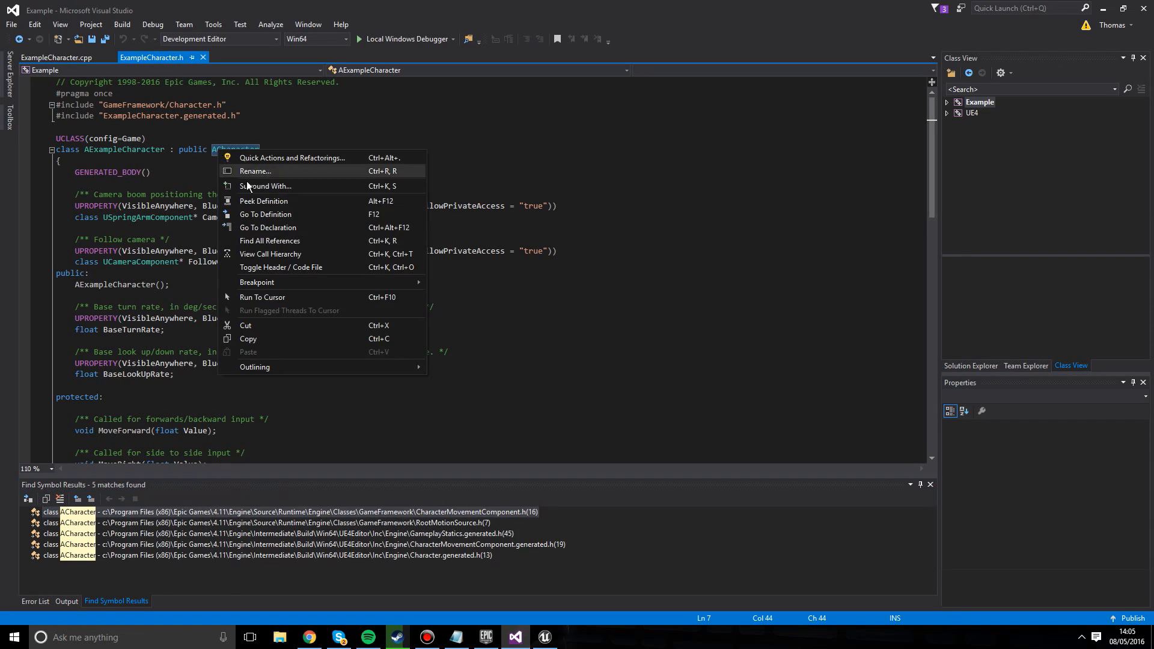
click(282, 214)
click(306, 180)
scroll(458, 400, down, 10)
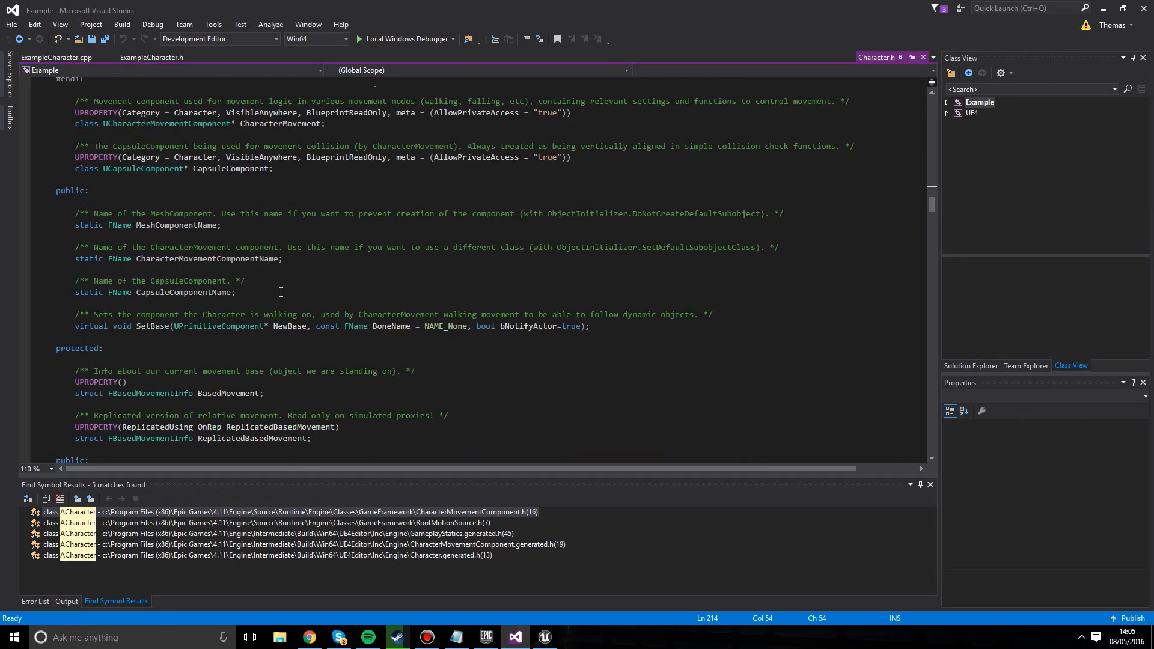
scroll(459, 400, down, 15)
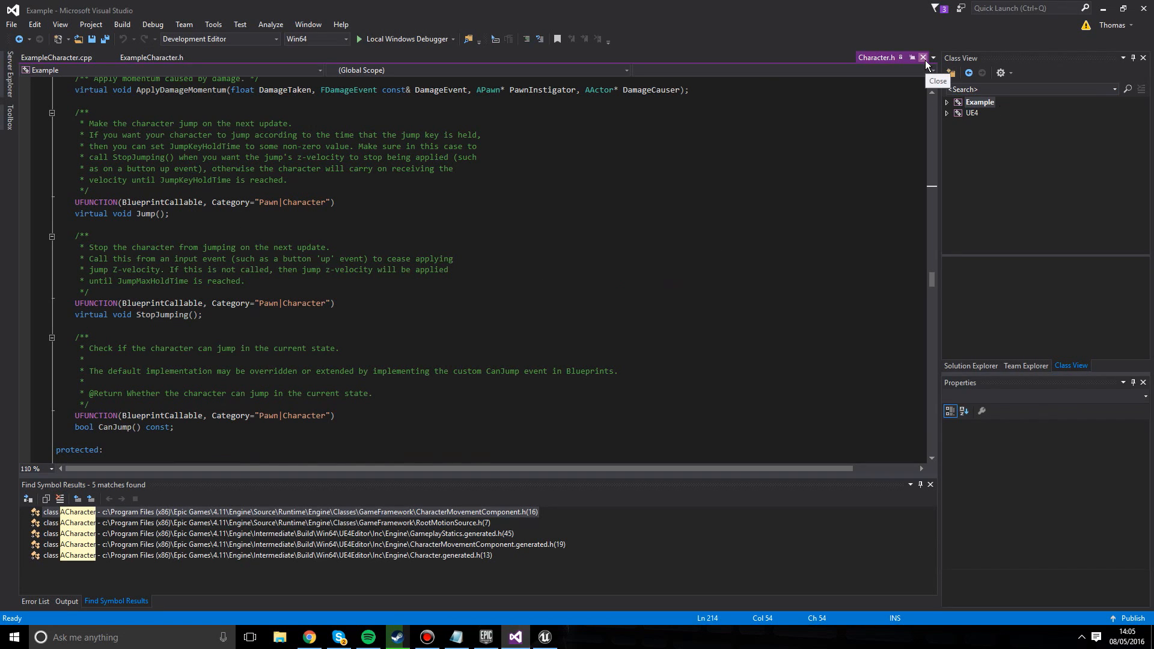
click(924, 58)
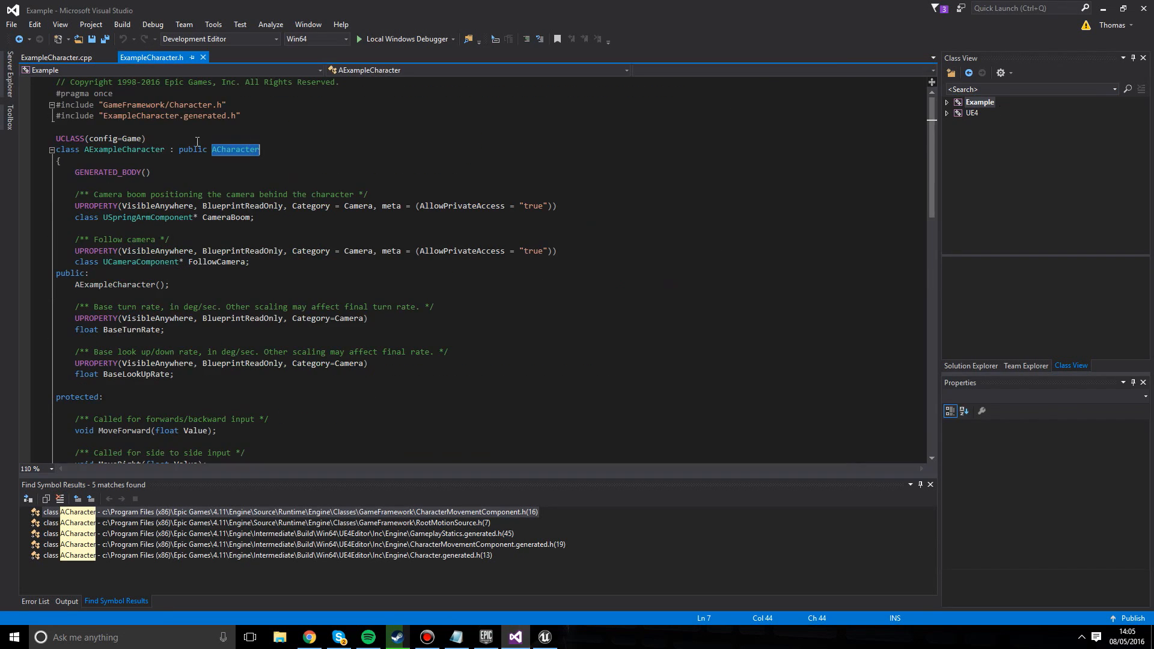
Step: Return to ExampleCharacter.cpp, close the symbol results, and review the touch, turn and movement functions and the constructor
click(68, 58)
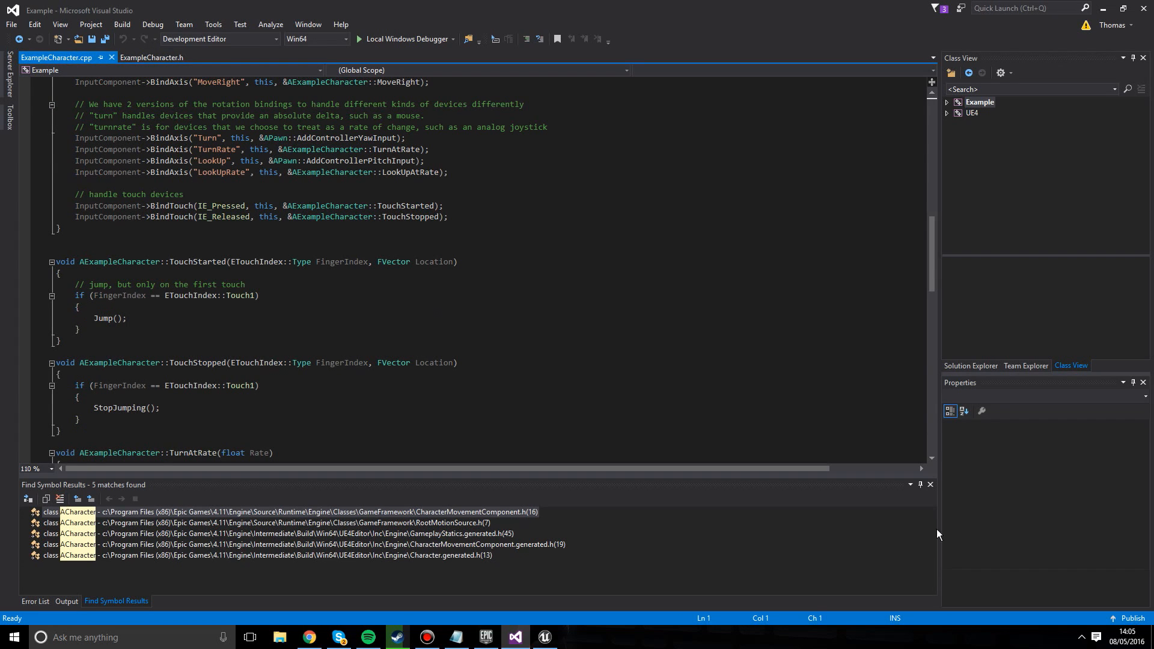
click(930, 484)
click(378, 329)
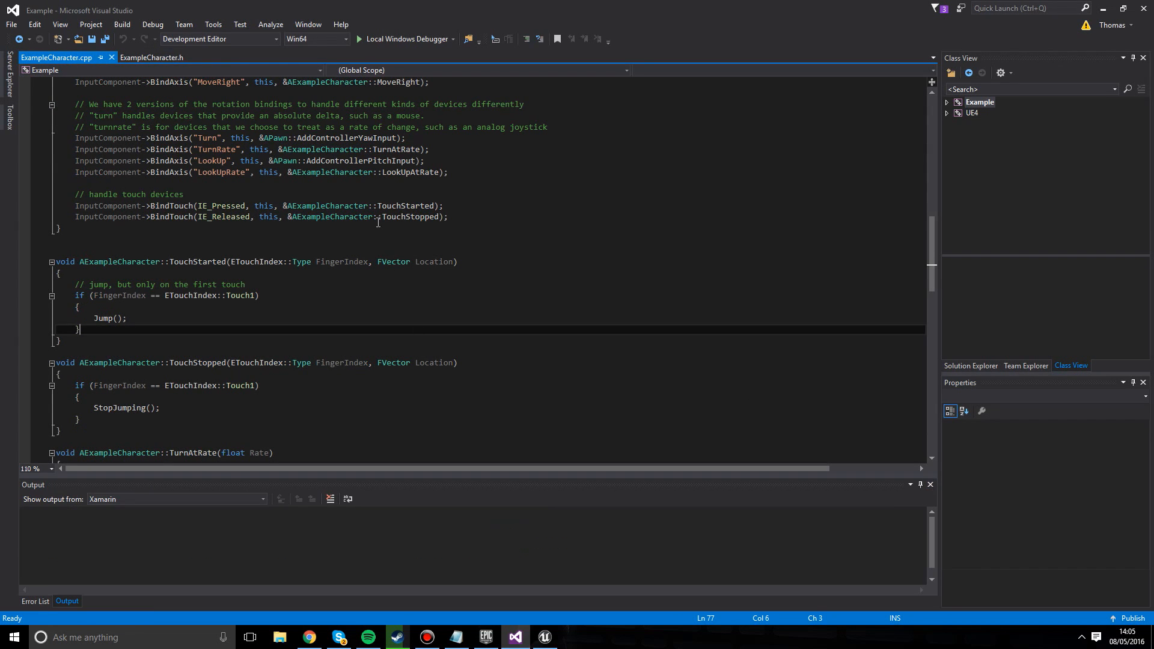
scroll(378, 222, down, 12)
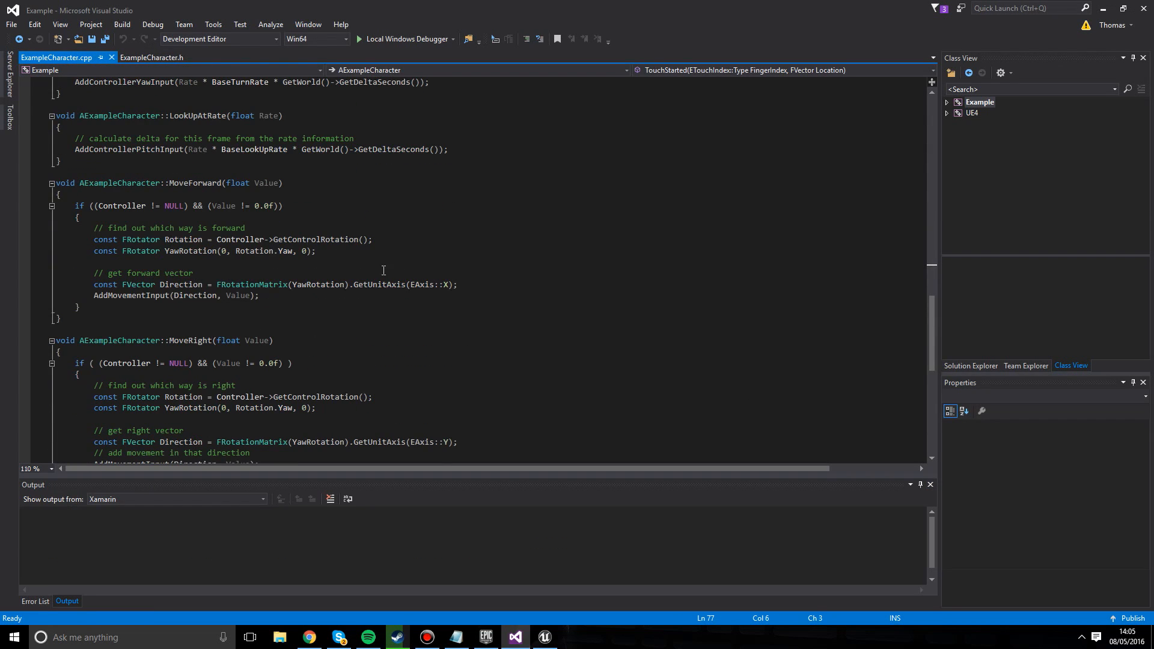
scroll(333, 403, up, 6)
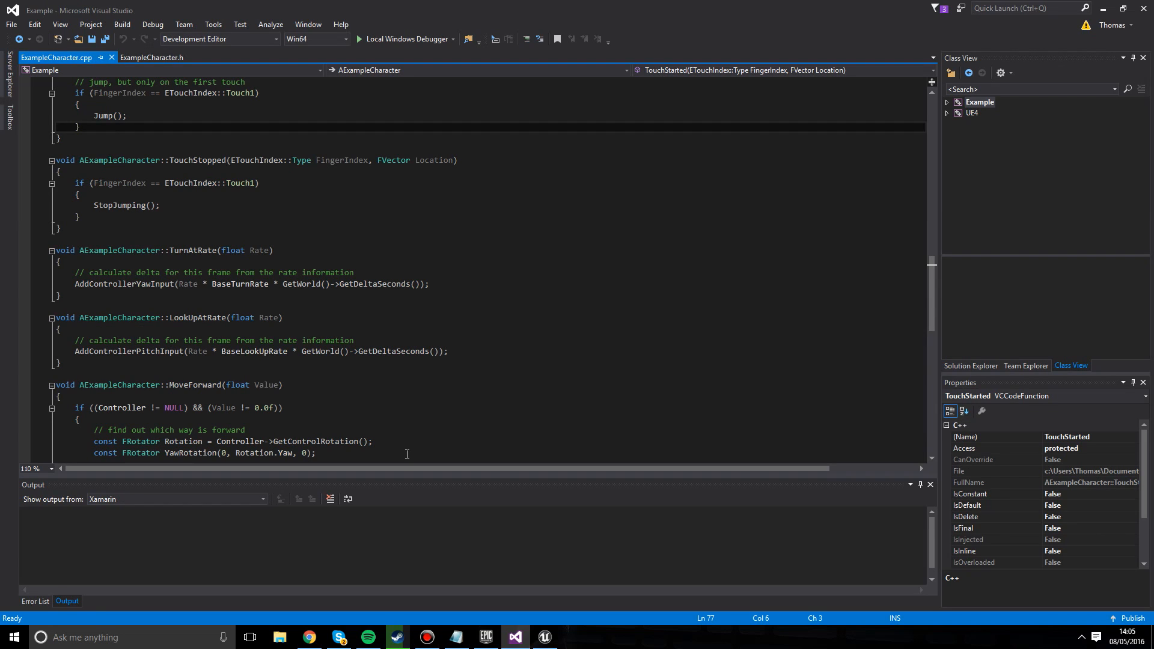
scroll(566, 269, up, 20)
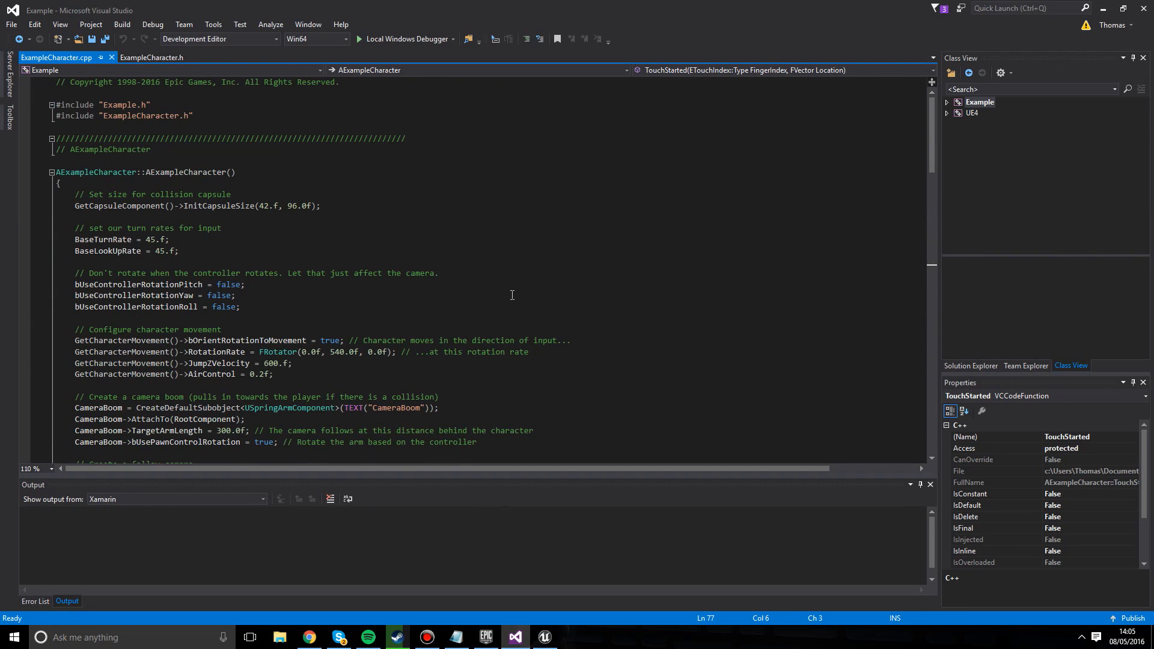
Step: Switch back to the Unreal editor and pull the viewport camera back to an overview of the whole level
click(1103, 9)
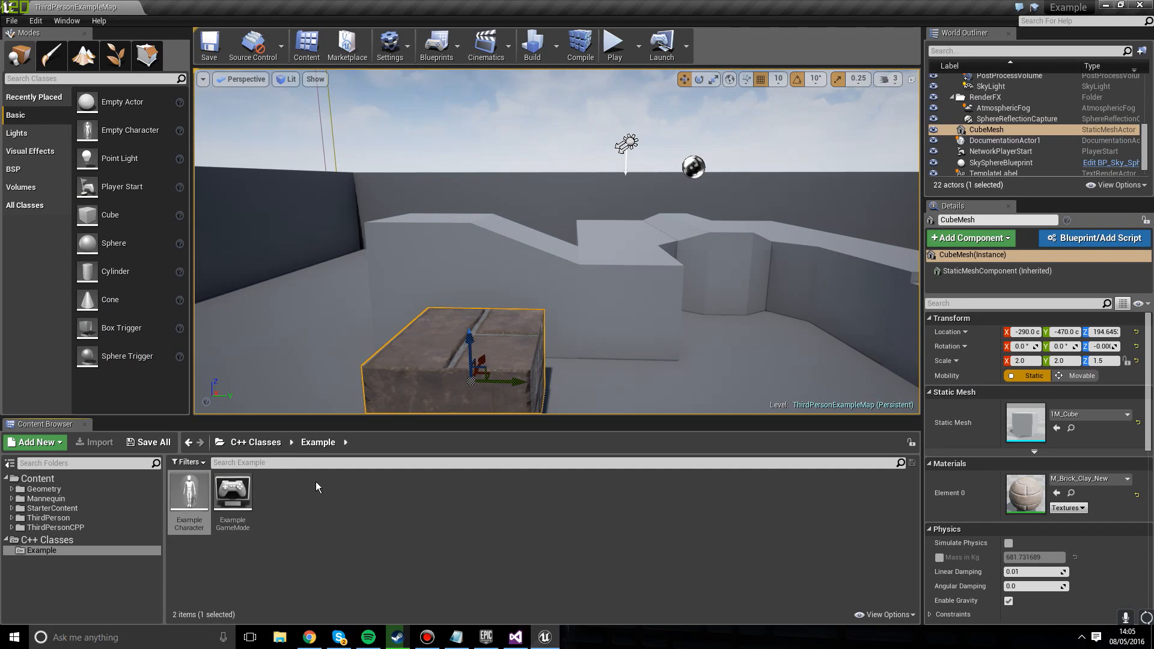
scroll(264, 223, down, 15)
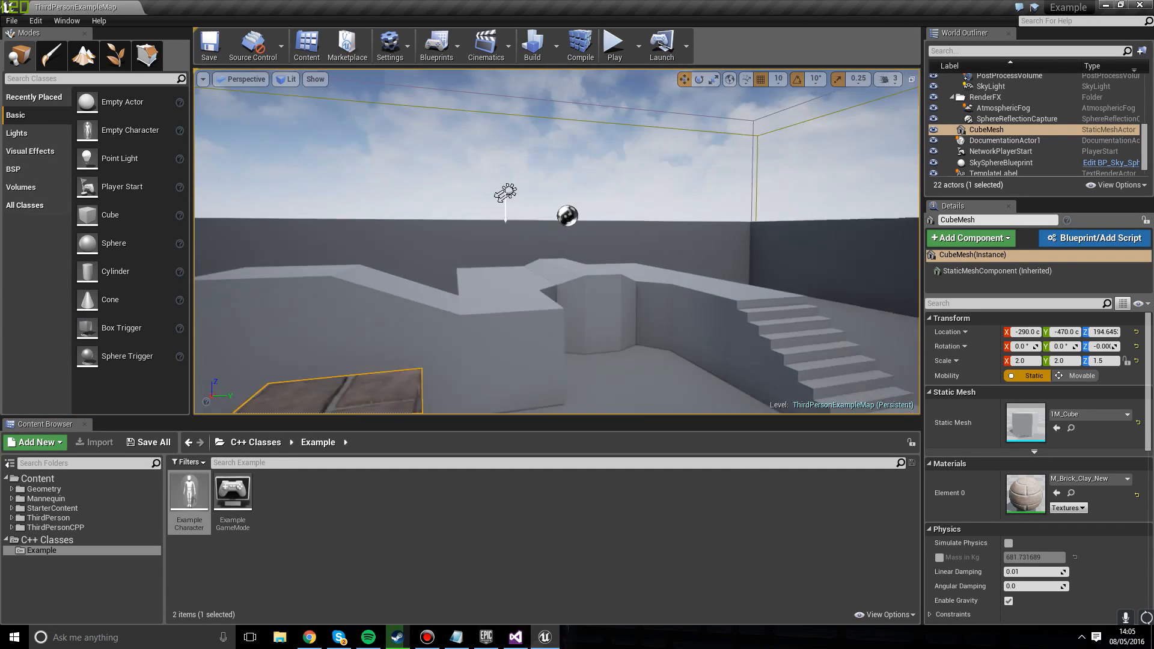
right_drag(252, 231, 252, 274)
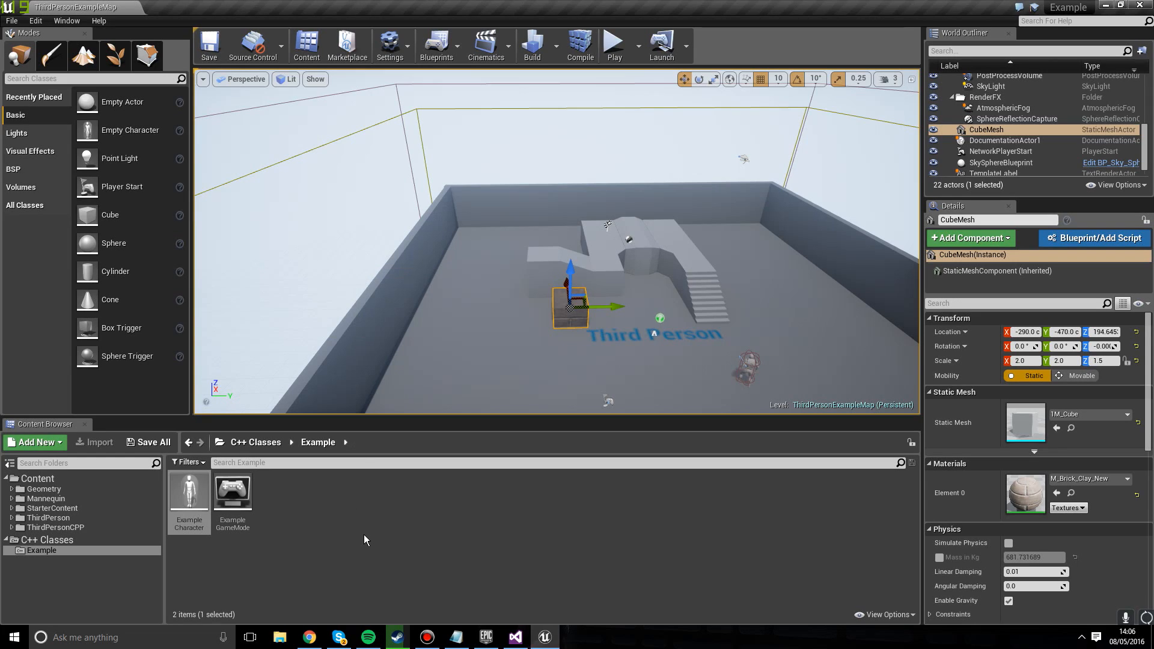
click(430, 636)
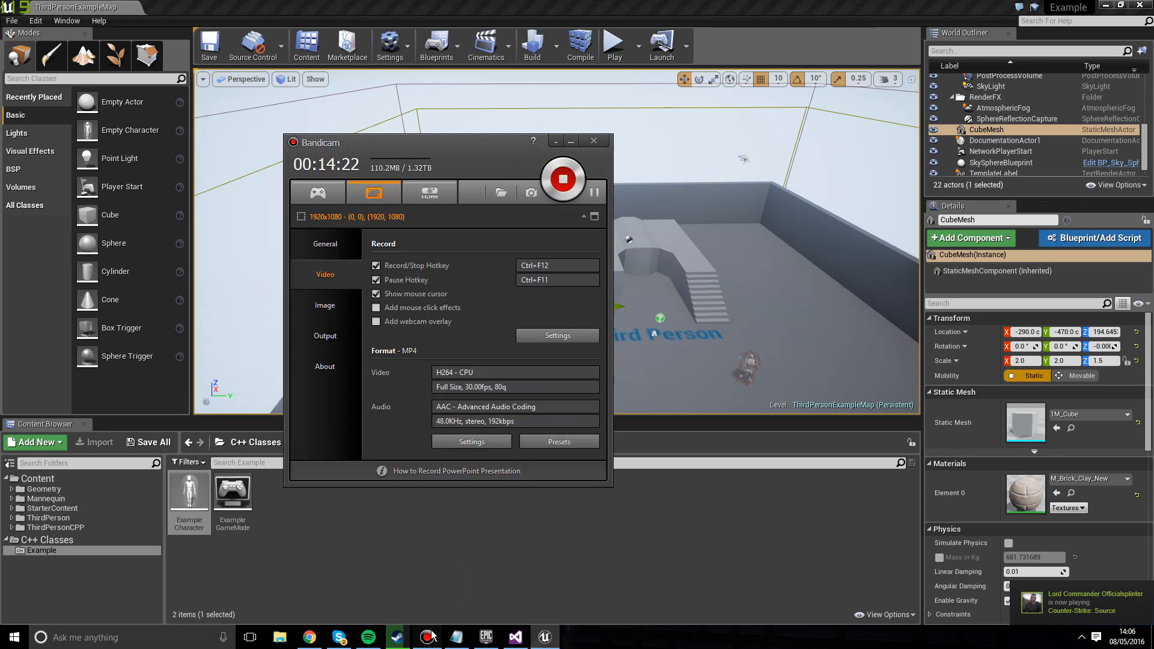